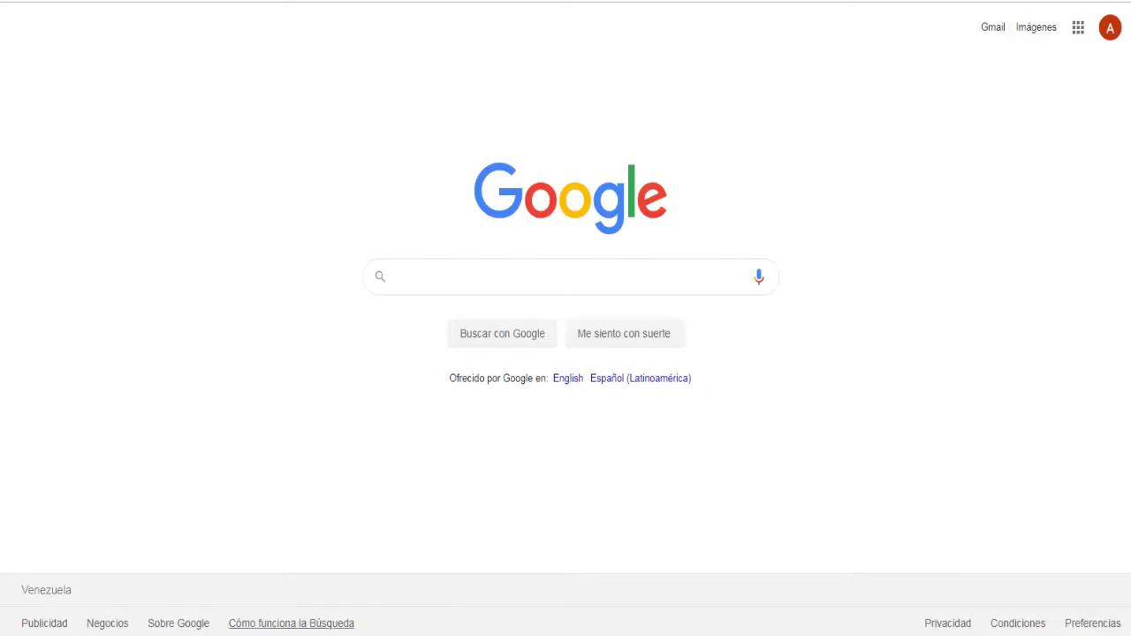
Step: Copy the Banahosting affiliate link from the Notepad note and open it in the browser
{"action": "left_click", "coordinate": [287, 635]}
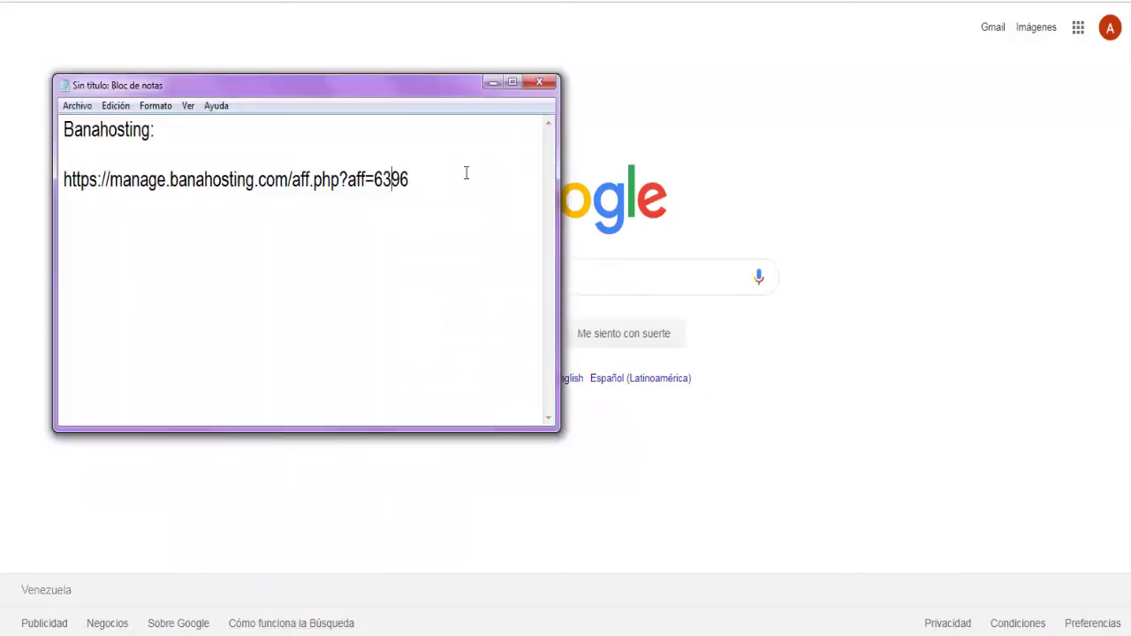
{"action": "left_click_drag", "start_coordinate": [465, 172], "coordinate": [62, 179]}
{"action": "right_click", "coordinate": [171, 179]}
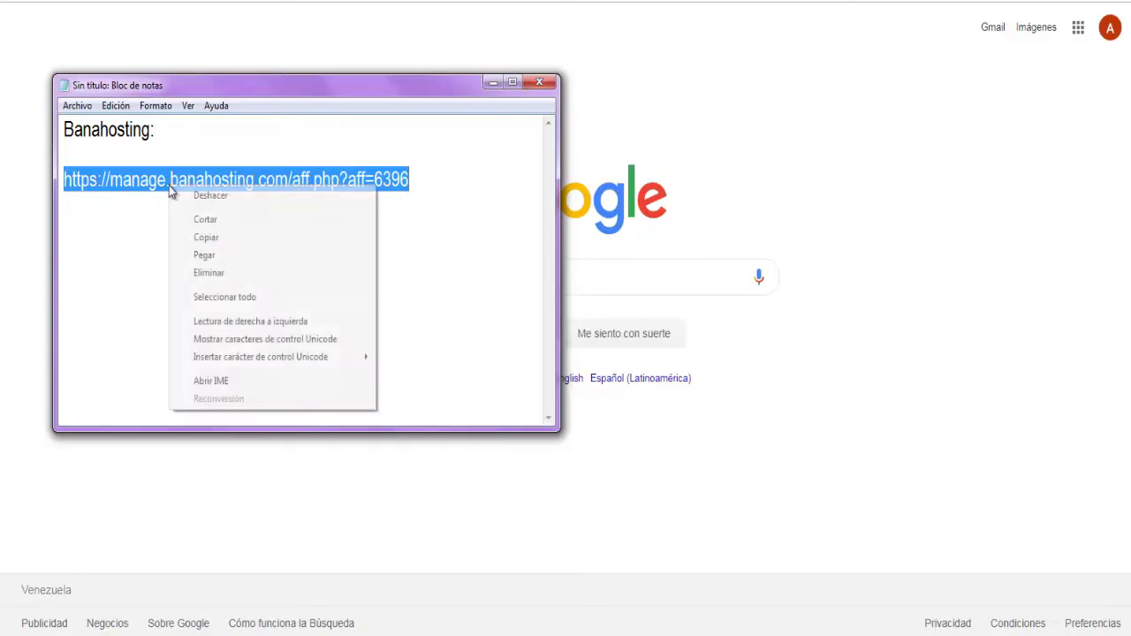
{"action": "left_click", "coordinate": [192, 236]}
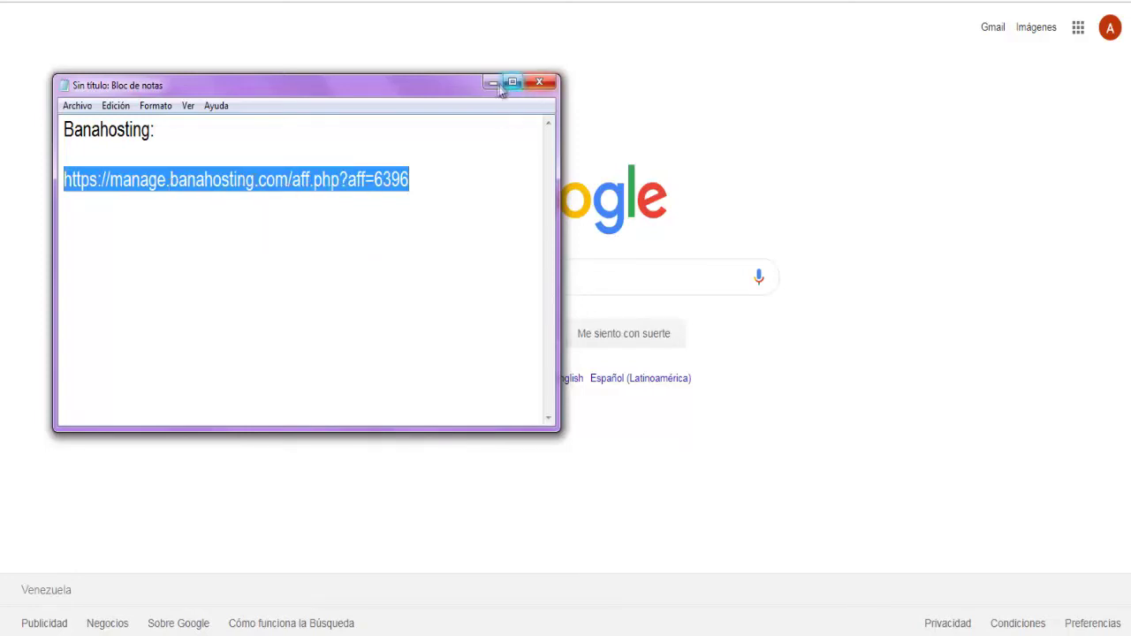
{"action": "left_click", "coordinate": [493, 82]}
{"action": "right_click", "coordinate": [522, 3]}
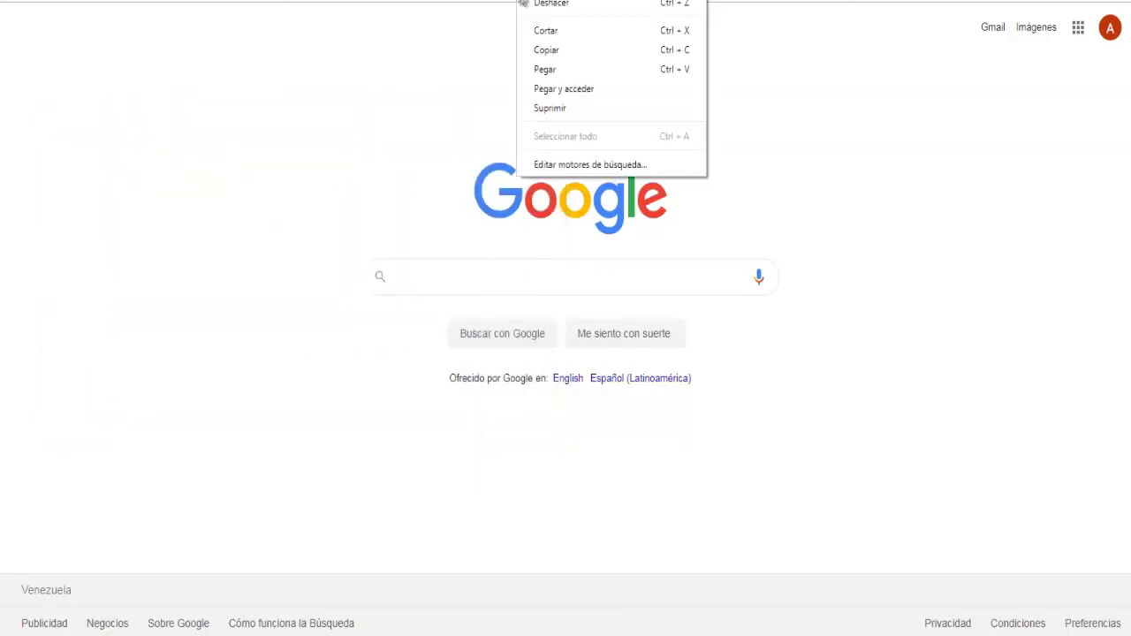
{"action": "left_click", "coordinate": [562, 92]}
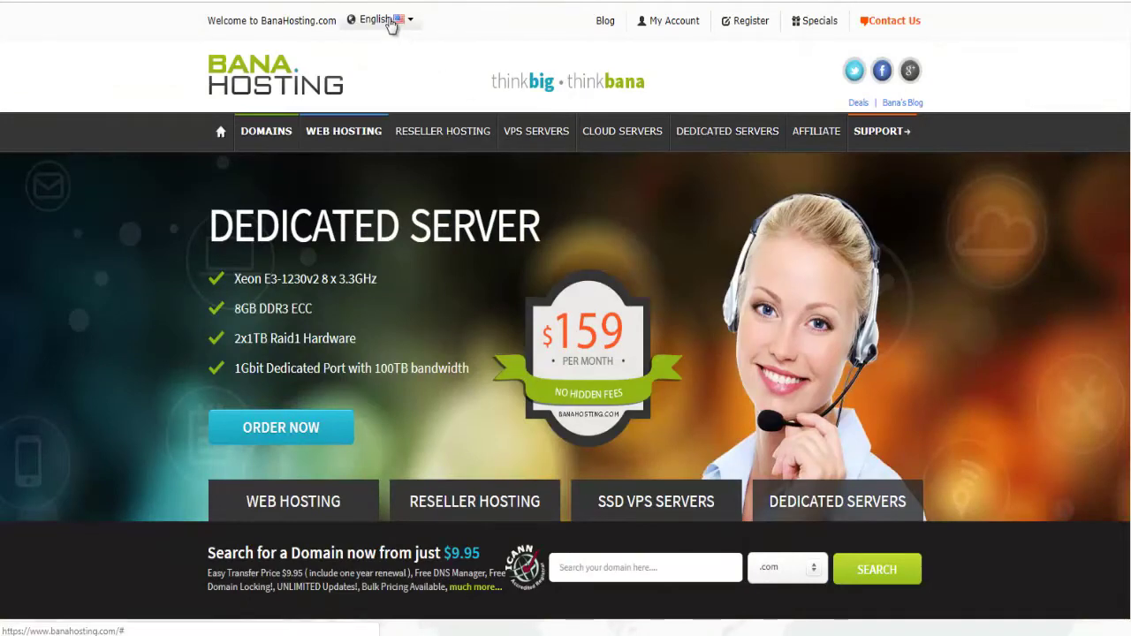
Step: Switch the BanaHosting site language to Español and open the account registration page
{"action": "left_click", "coordinate": [407, 23]}
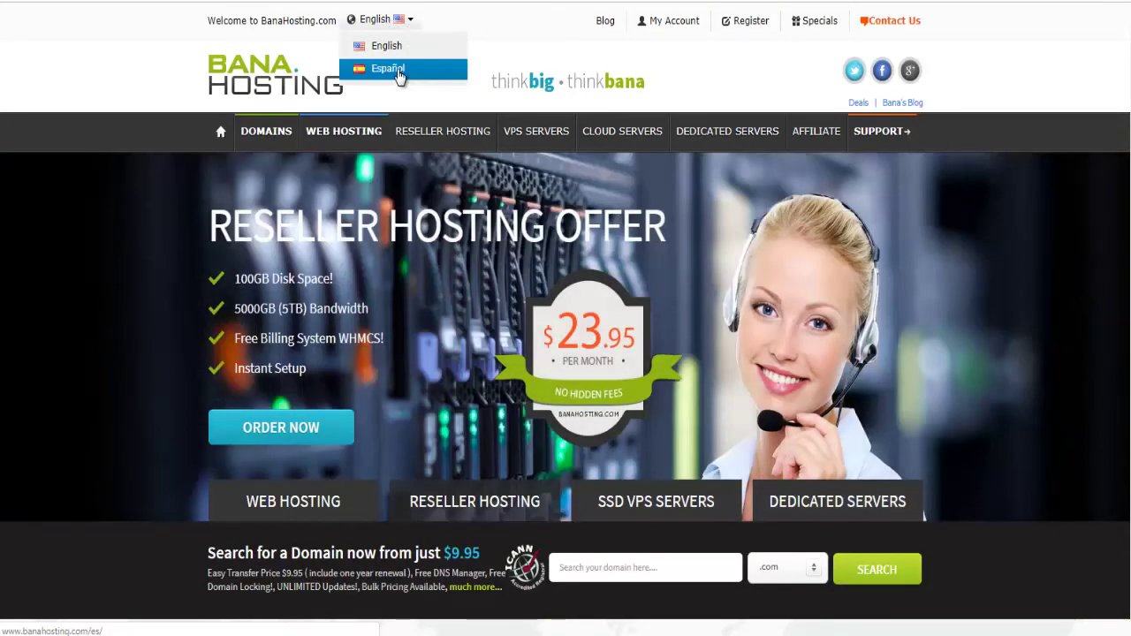
{"action": "left_click", "coordinate": [399, 76]}
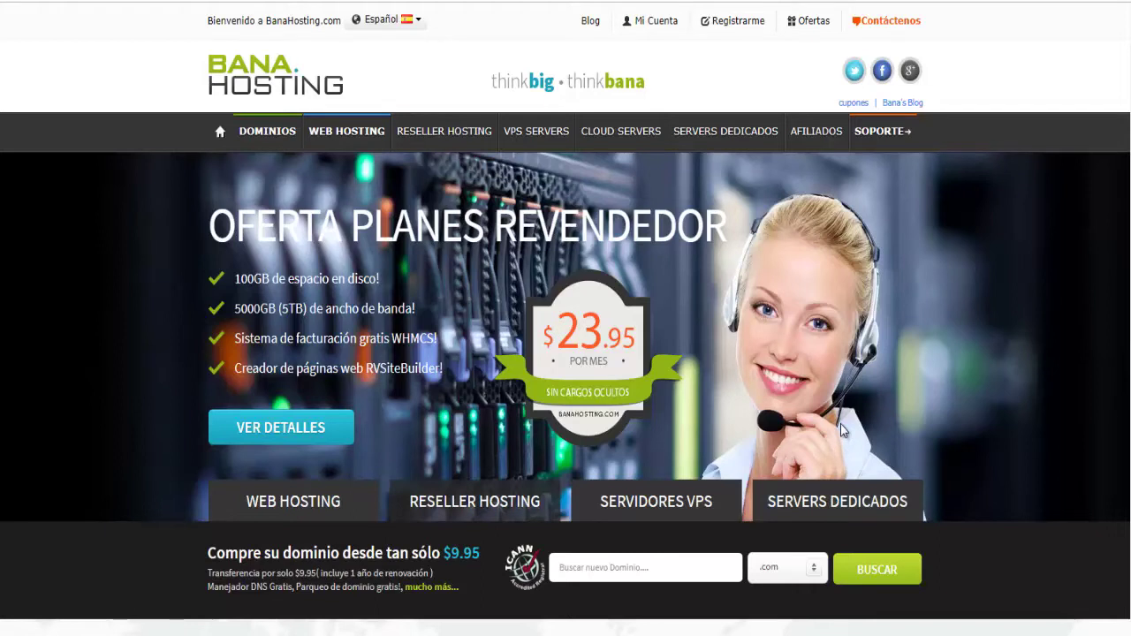
{"action": "left_click", "coordinate": [732, 22]}
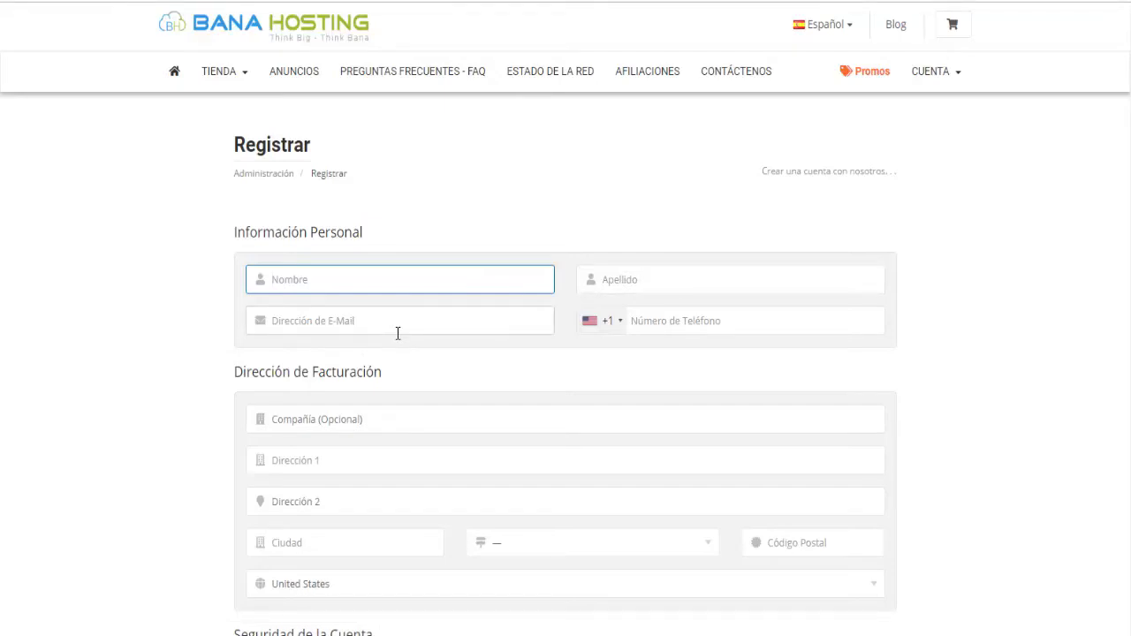
Step: Examine the personal information fields of the registration form, including the phone country code options
{"action": "left_click", "coordinate": [618, 320]}
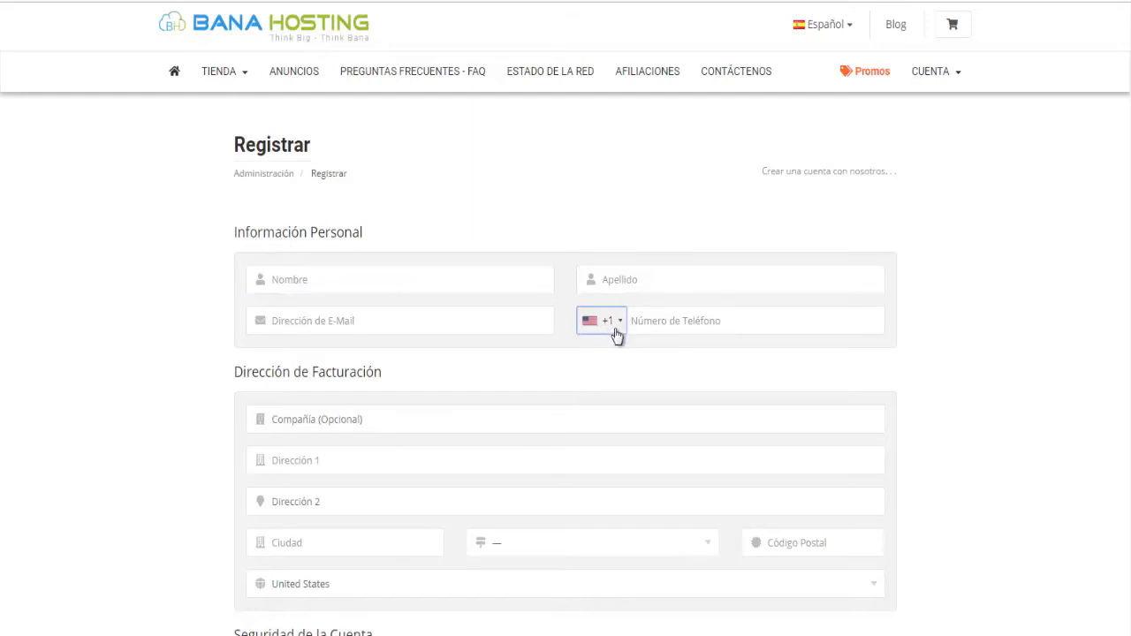
{"action": "left_click", "coordinate": [617, 328]}
{"action": "scroll", "coordinate": [624, 413], "scroll_direction": "down", "scroll_amount": 3}
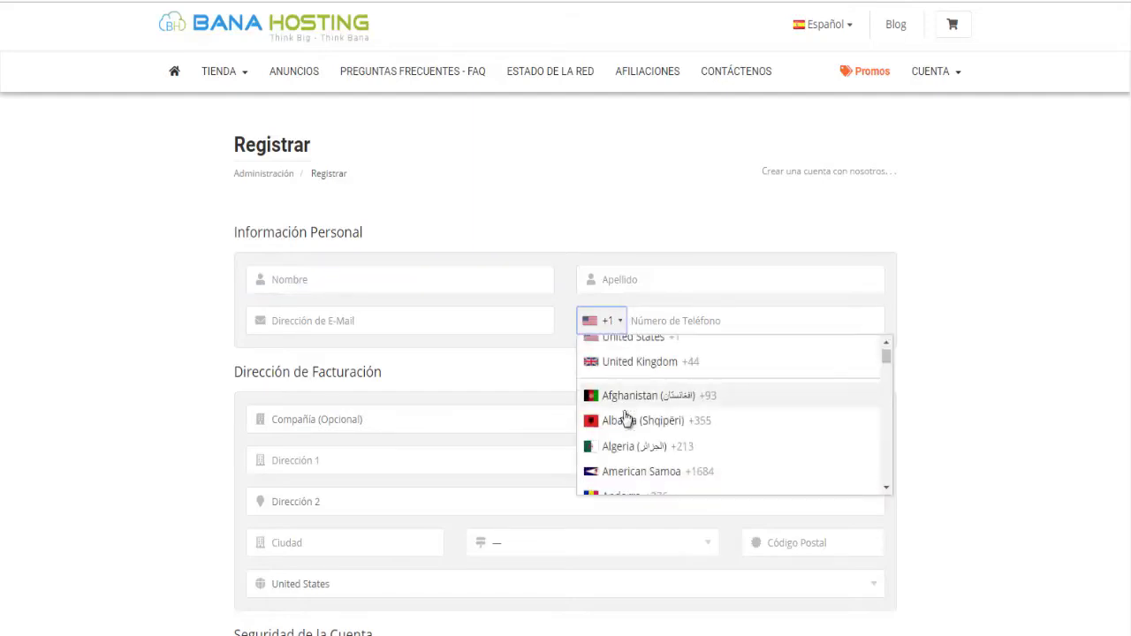
{"action": "left_click", "coordinate": [1048, 396]}
{"action": "scroll", "coordinate": [1048, 396], "scroll_direction": "down", "scroll_amount": 2}
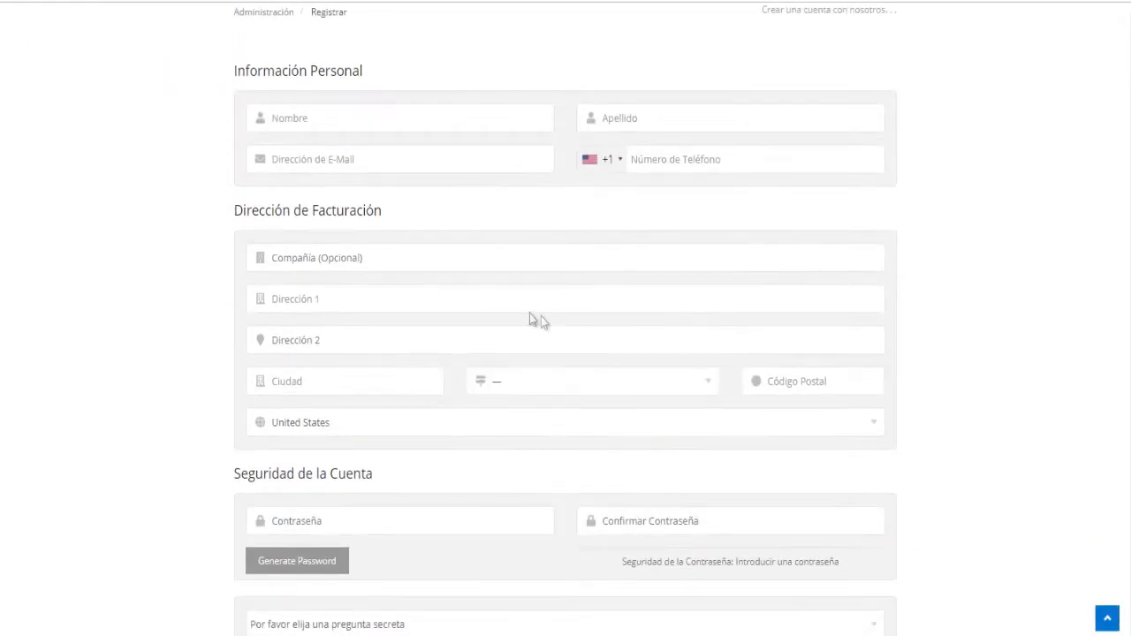
Step: Examine the billing address section: company, address, city, the state options and postal code
{"action": "left_click", "coordinate": [391, 262]}
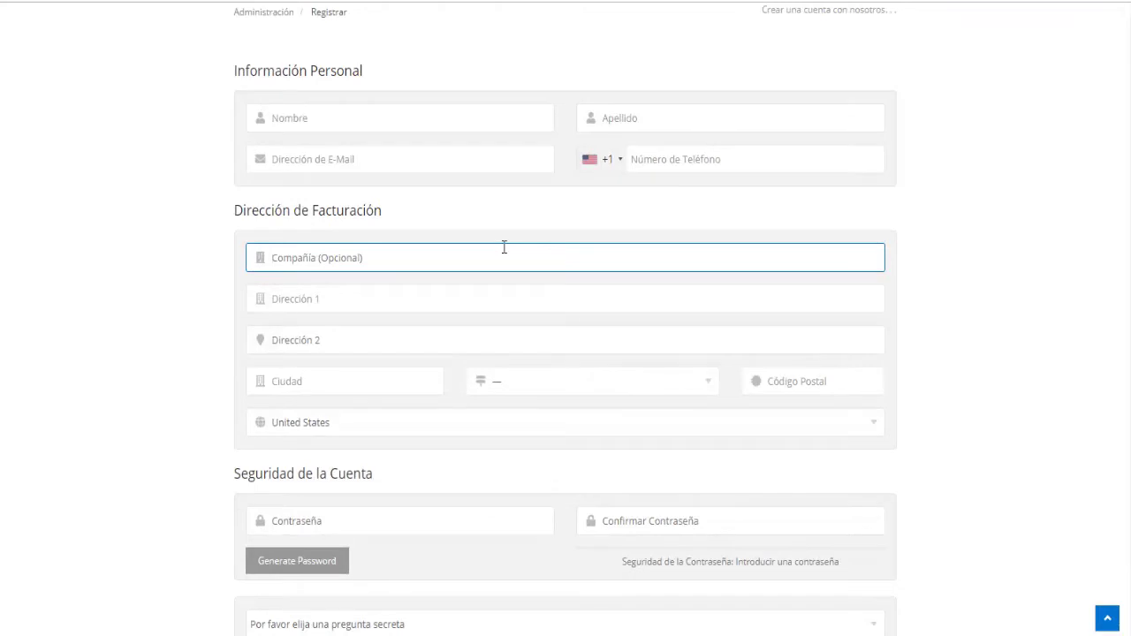
{"action": "left_click", "coordinate": [374, 295]}
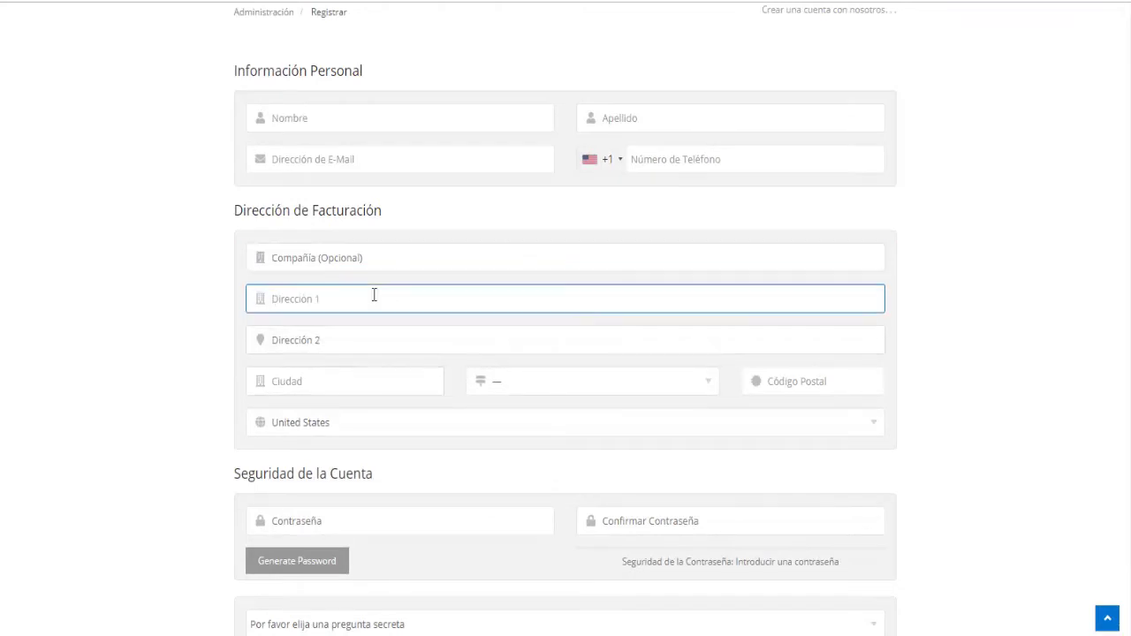
{"action": "left_click", "coordinate": [298, 386]}
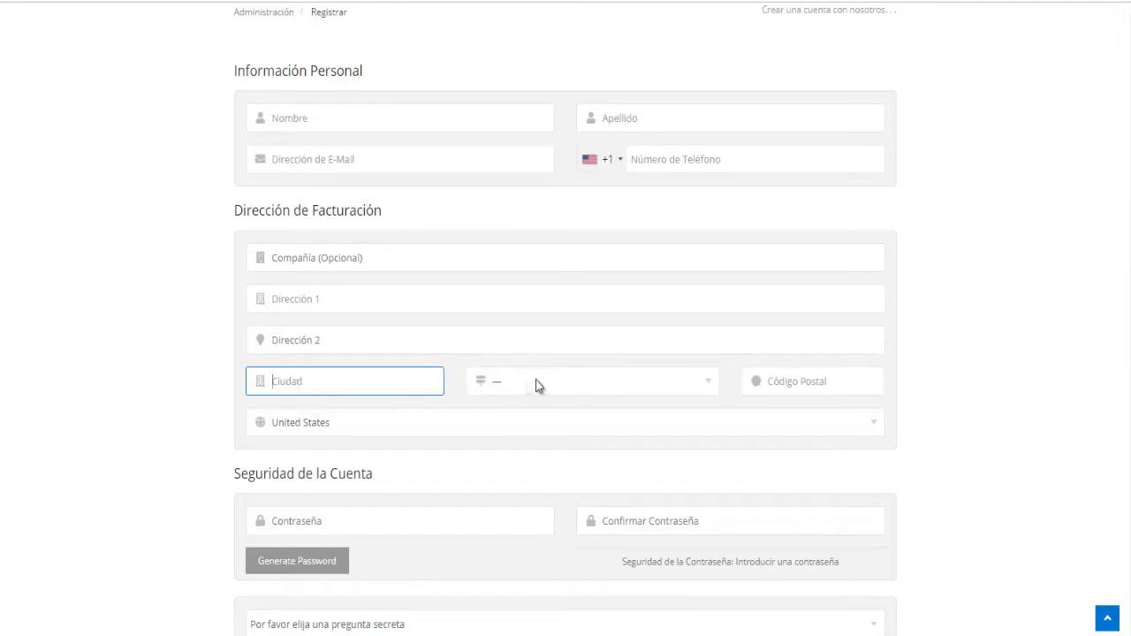
{"action": "key", "text": "Tab"}
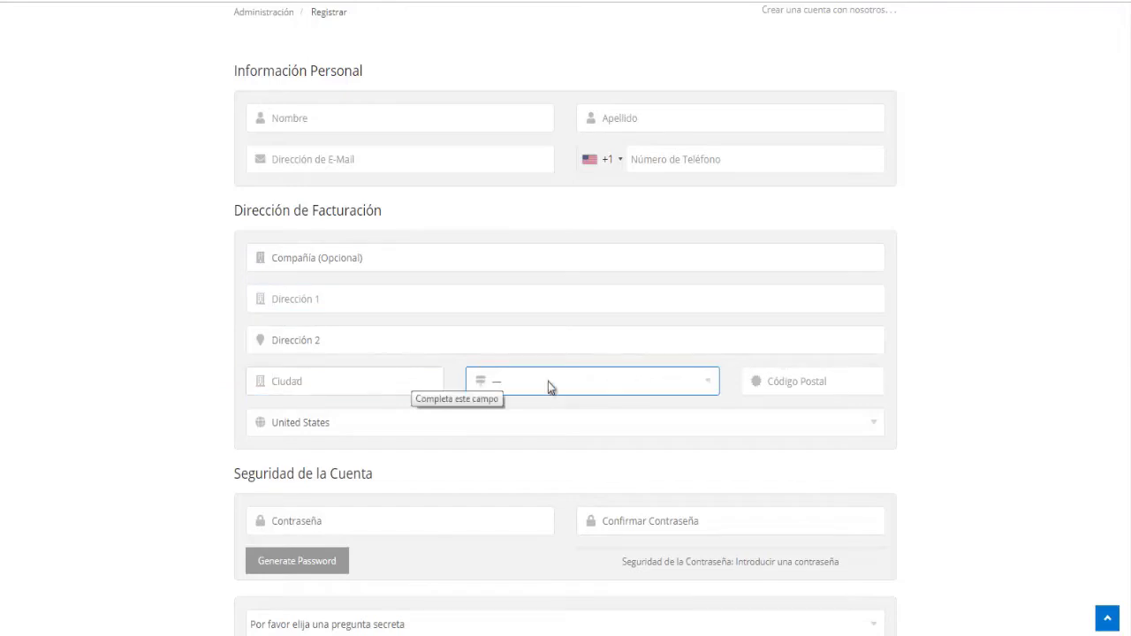
{"action": "left_click", "coordinate": [707, 384]}
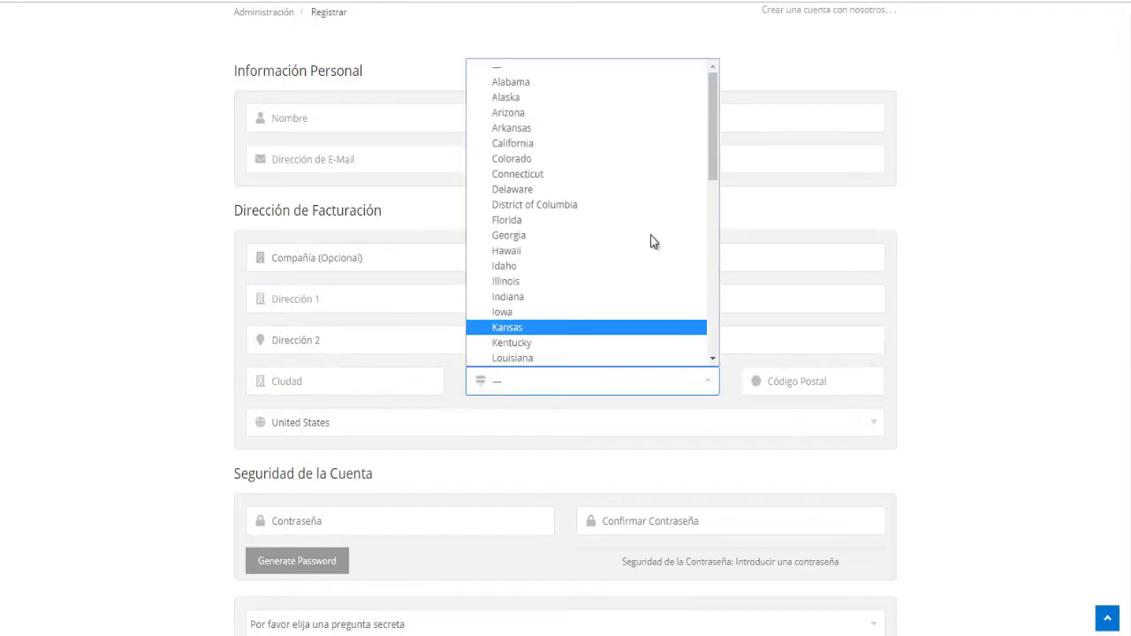
{"action": "scroll", "coordinate": [645, 230], "scroll_direction": "down", "scroll_amount": 10}
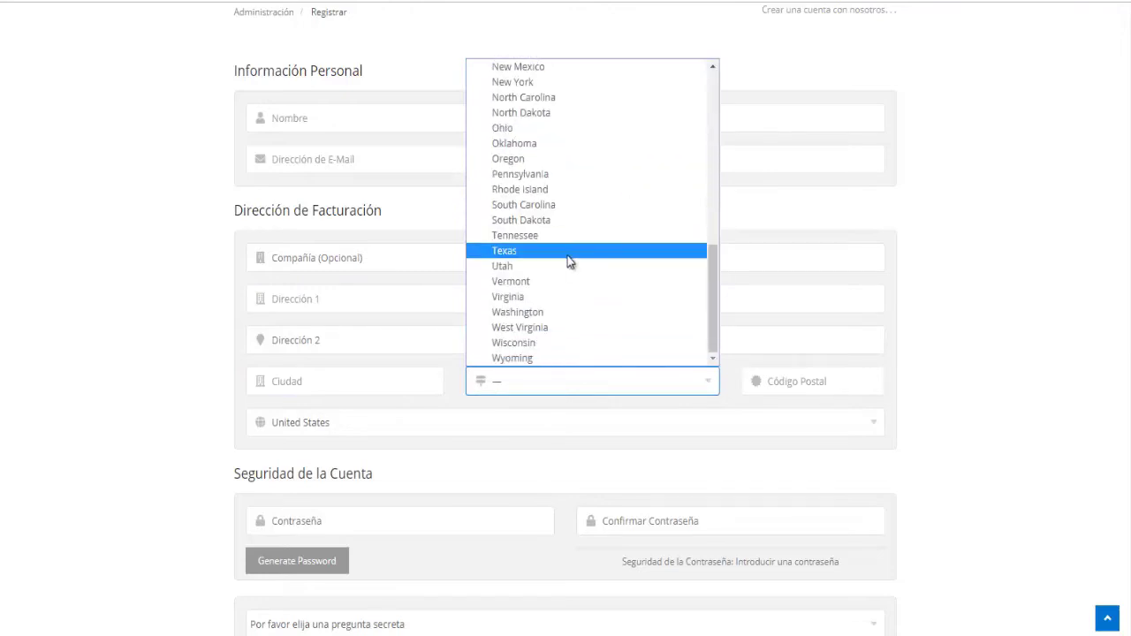
{"action": "left_click", "coordinate": [809, 370]}
{"action": "left_click", "coordinate": [770, 392]}
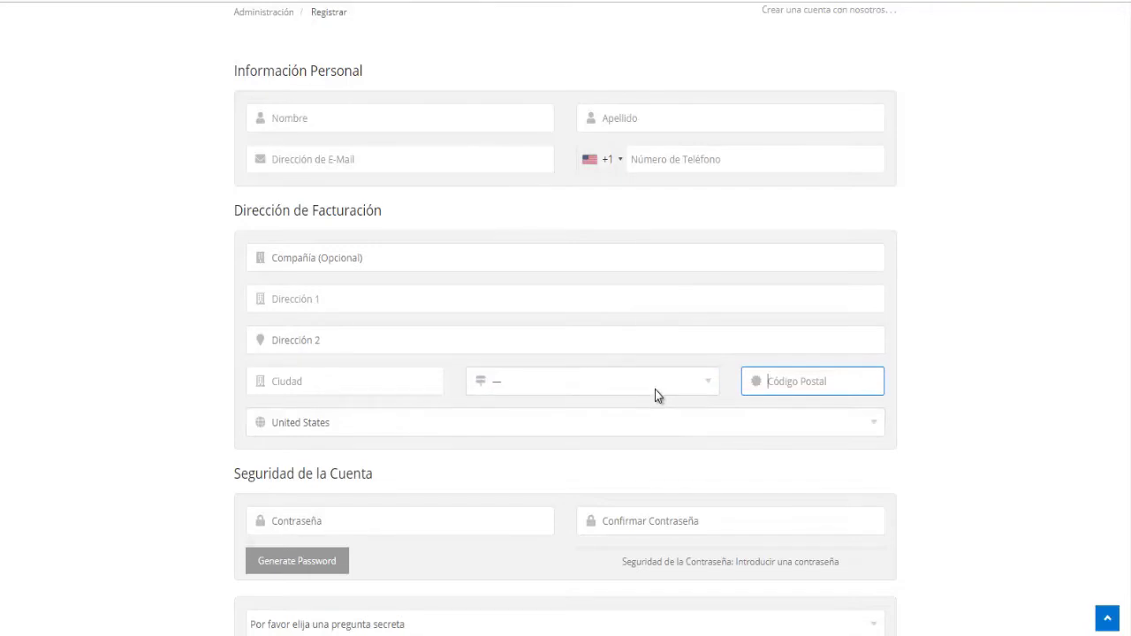
Step: Examine the password fields, the secret question options and answer field, and the mailing list setting of the registration form
{"action": "scroll", "coordinate": [655, 389], "scroll_direction": "down", "scroll_amount": 3}
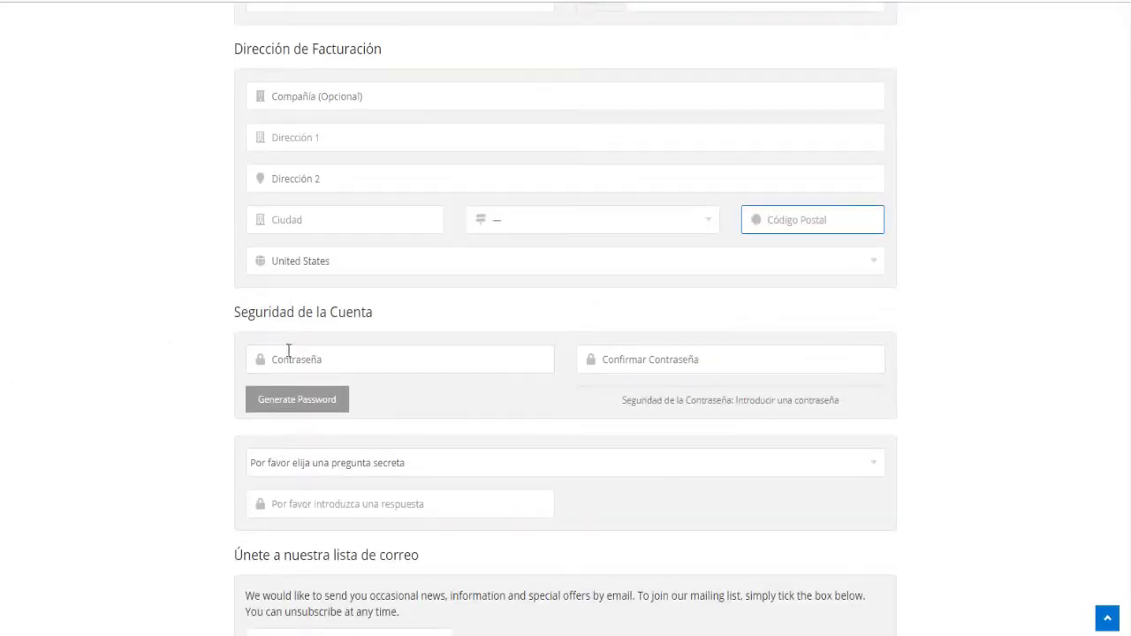
{"action": "left_click", "coordinate": [388, 357]}
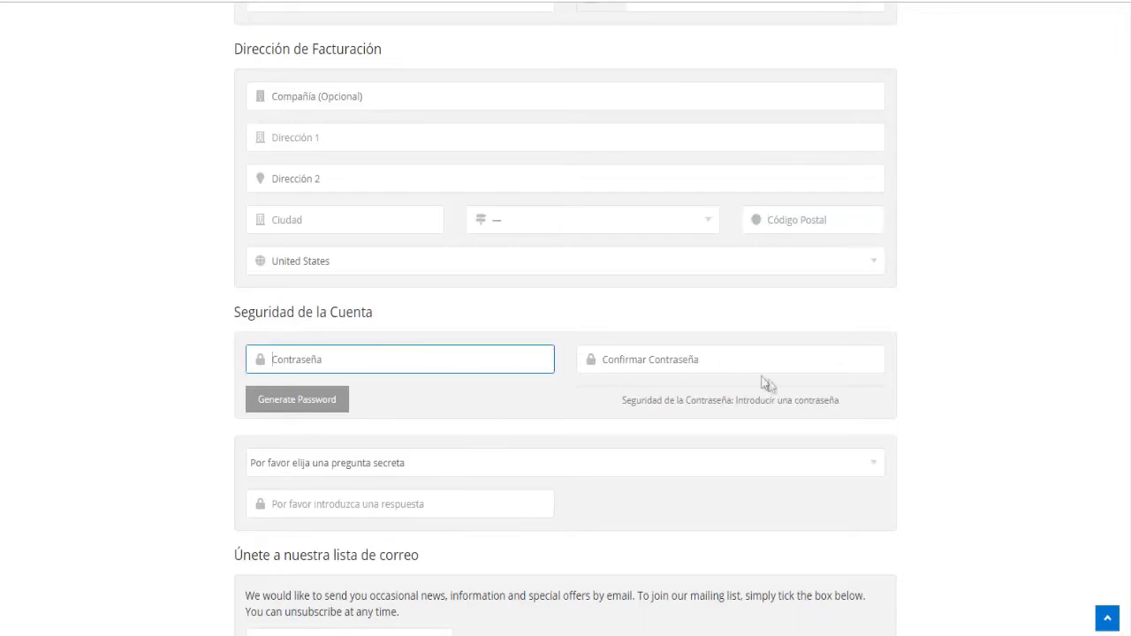
{"action": "left_click", "coordinate": [707, 366]}
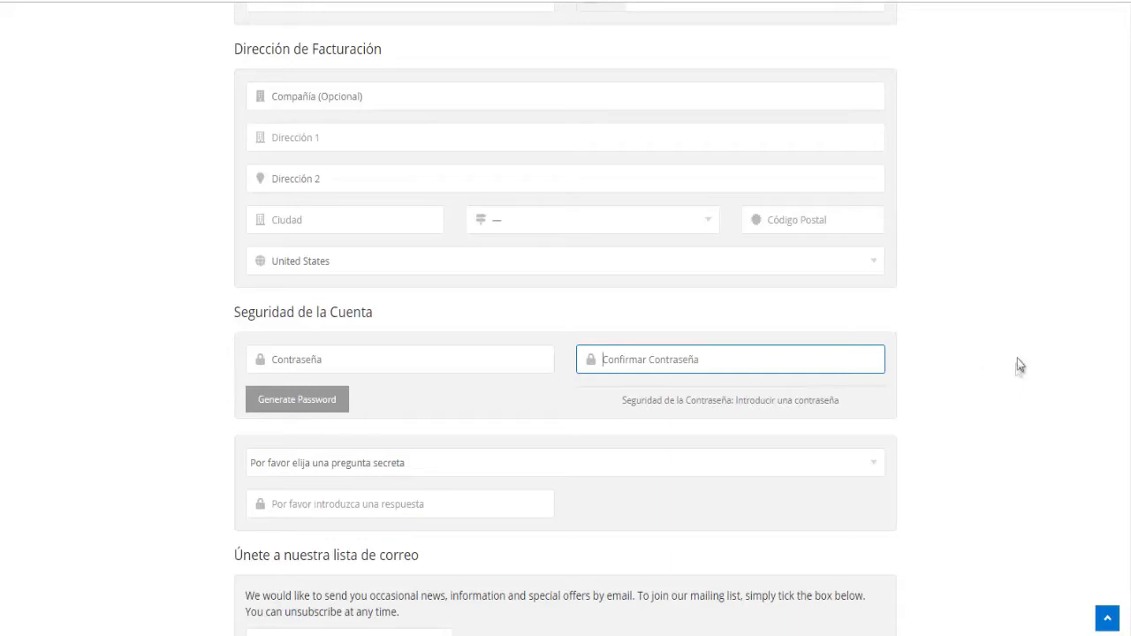
{"action": "scroll", "coordinate": [828, 457], "scroll_direction": "down", "scroll_amount": 1}
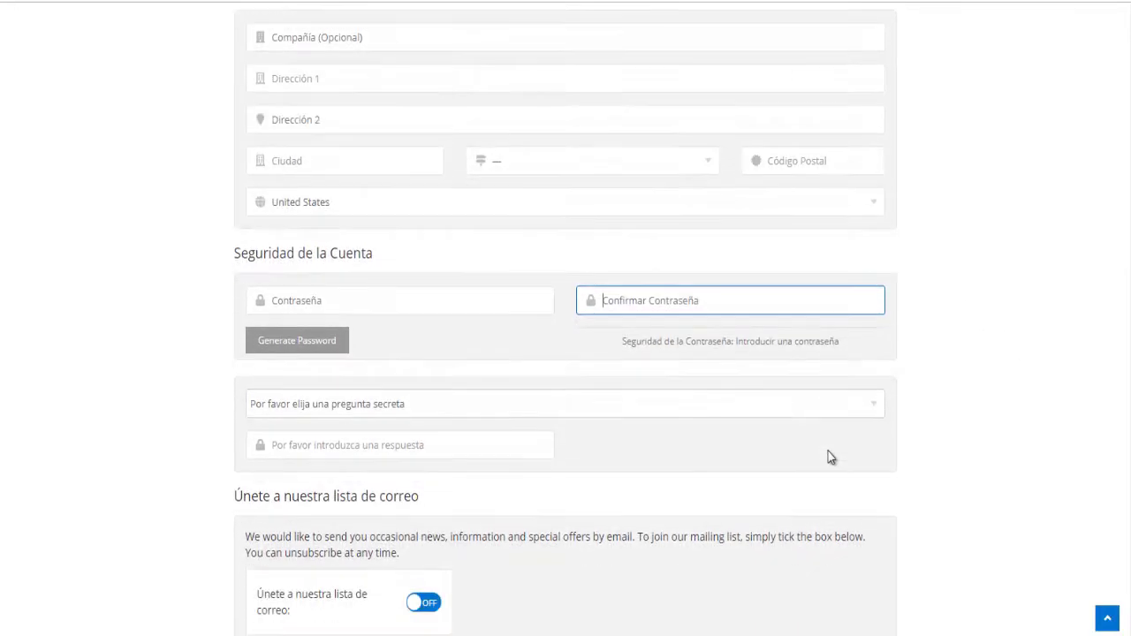
{"action": "scroll", "coordinate": [824, 422], "scroll_direction": "down", "scroll_amount": 1}
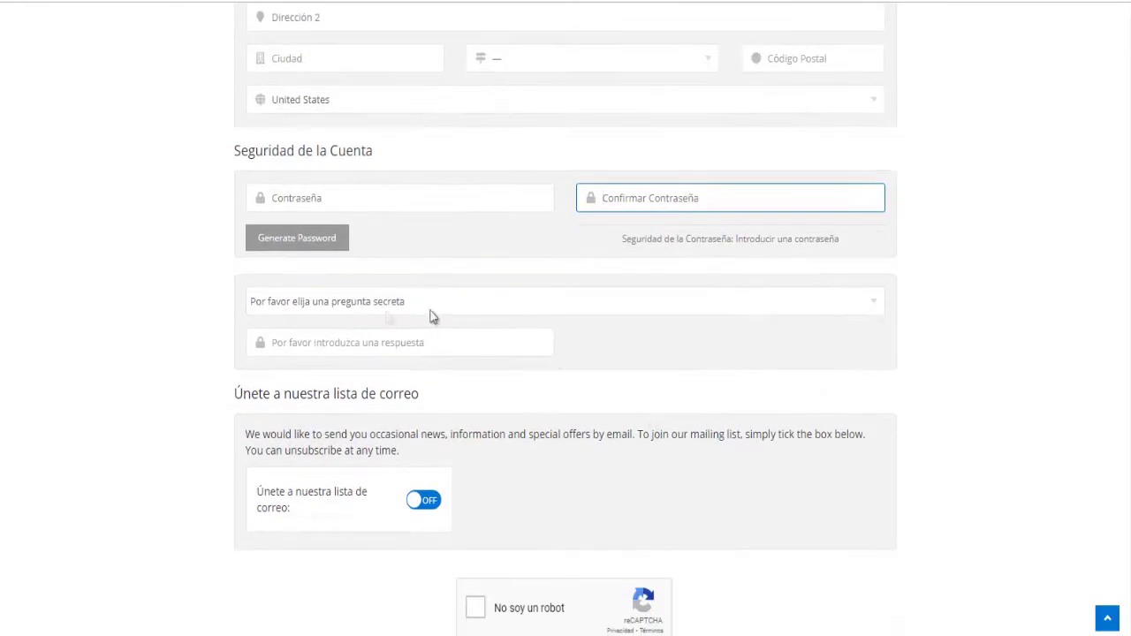
{"action": "left_click", "coordinate": [478, 307]}
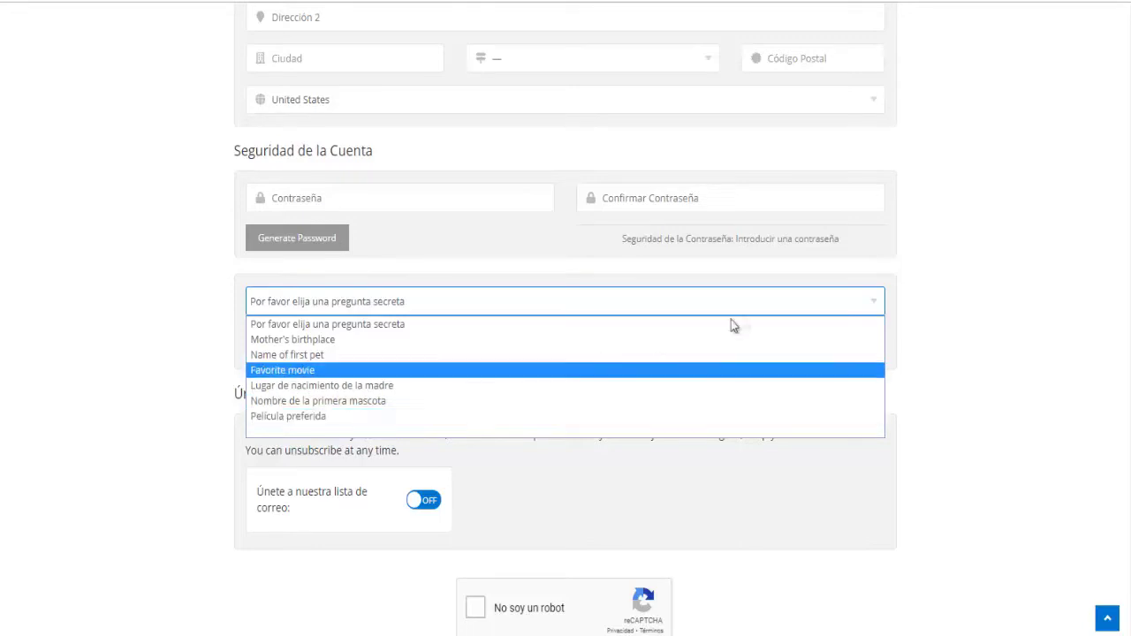
{"action": "left_click", "coordinate": [949, 366]}
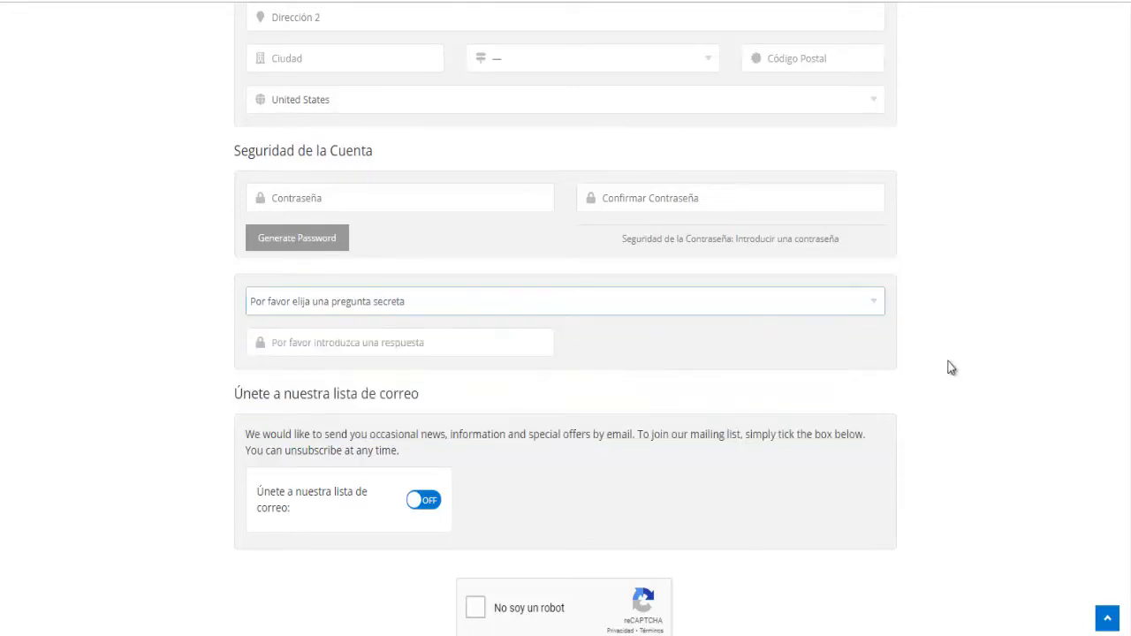
{"action": "left_click", "coordinate": [421, 342]}
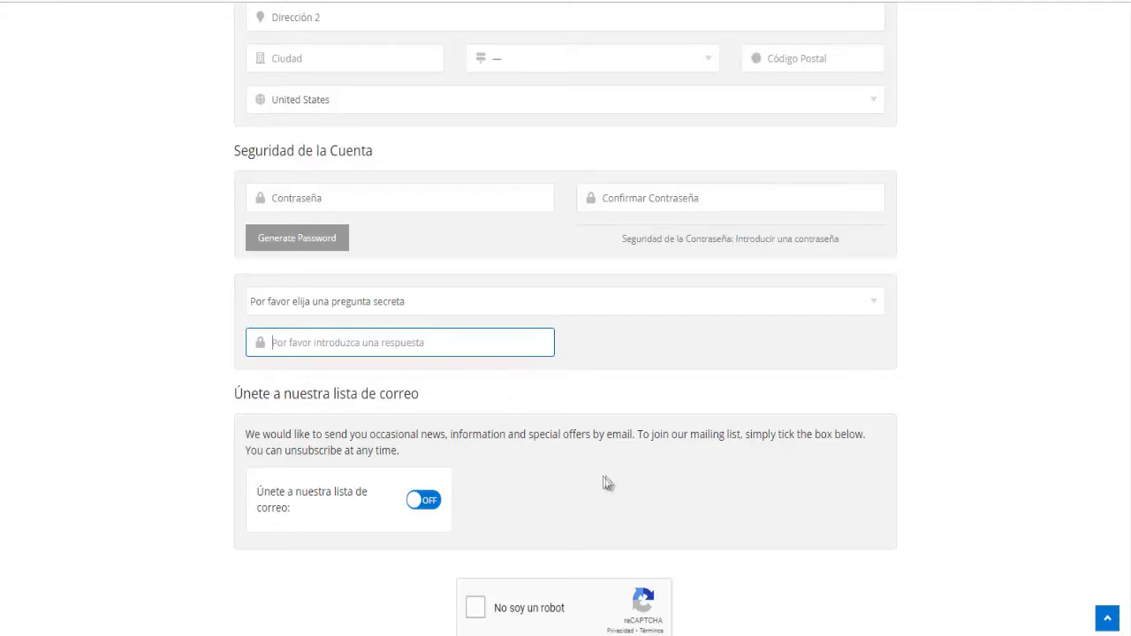
{"action": "scroll", "coordinate": [1028, 371], "scroll_direction": "down", "scroll_amount": 2}
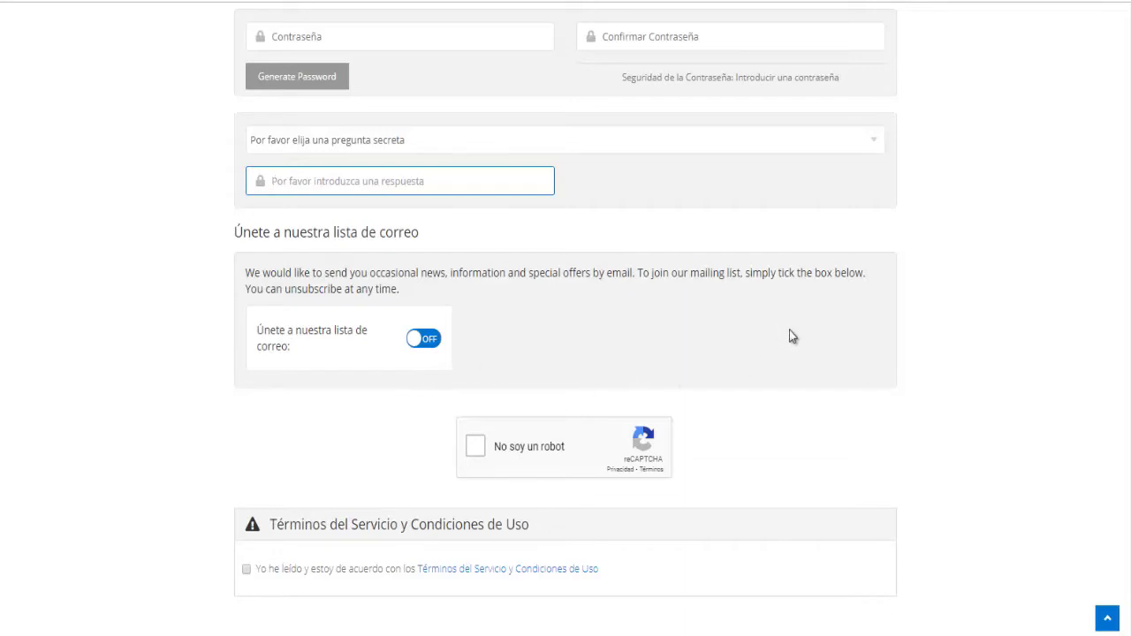
{"action": "left_click", "coordinate": [426, 341]}
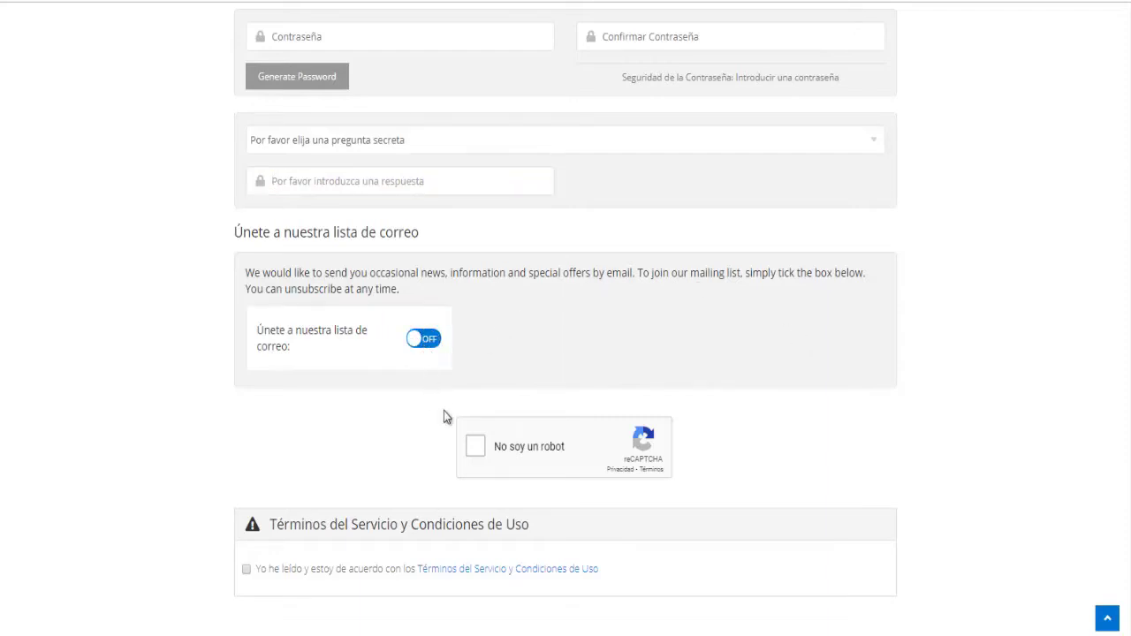
Step: Complete the reCAPTCHA check, accept the terms of service and try to submit the registration form
{"action": "scroll", "coordinate": [570, 555], "scroll_direction": "down", "scroll_amount": 1}
{"action": "scroll", "coordinate": [570, 555], "scroll_direction": "down", "scroll_amount": 2}
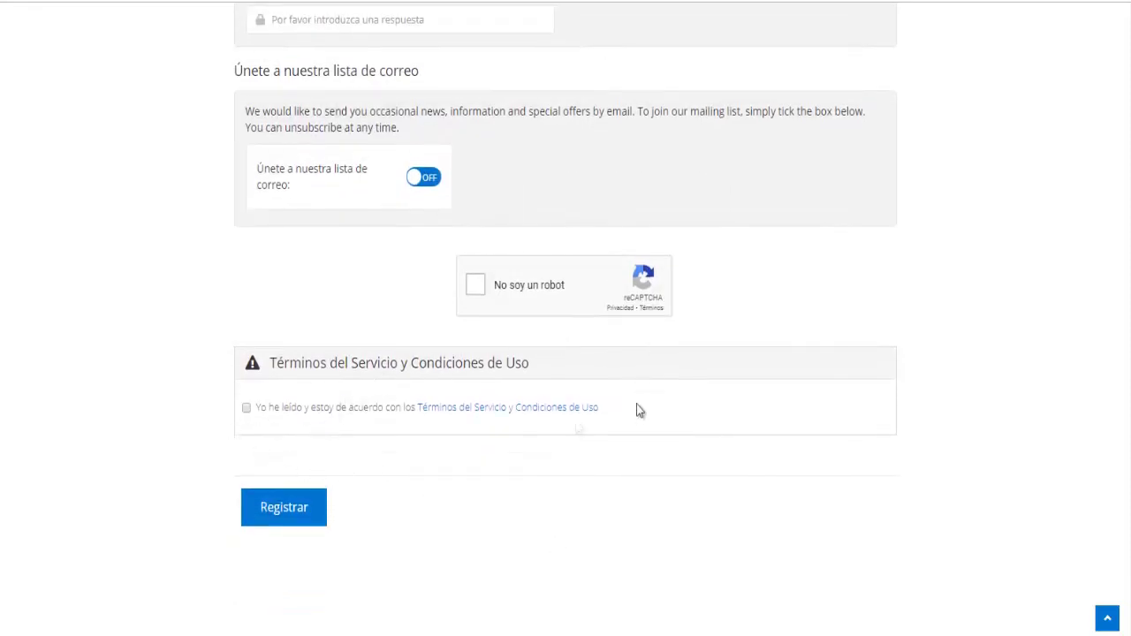
{"action": "left_click", "coordinate": [246, 409]}
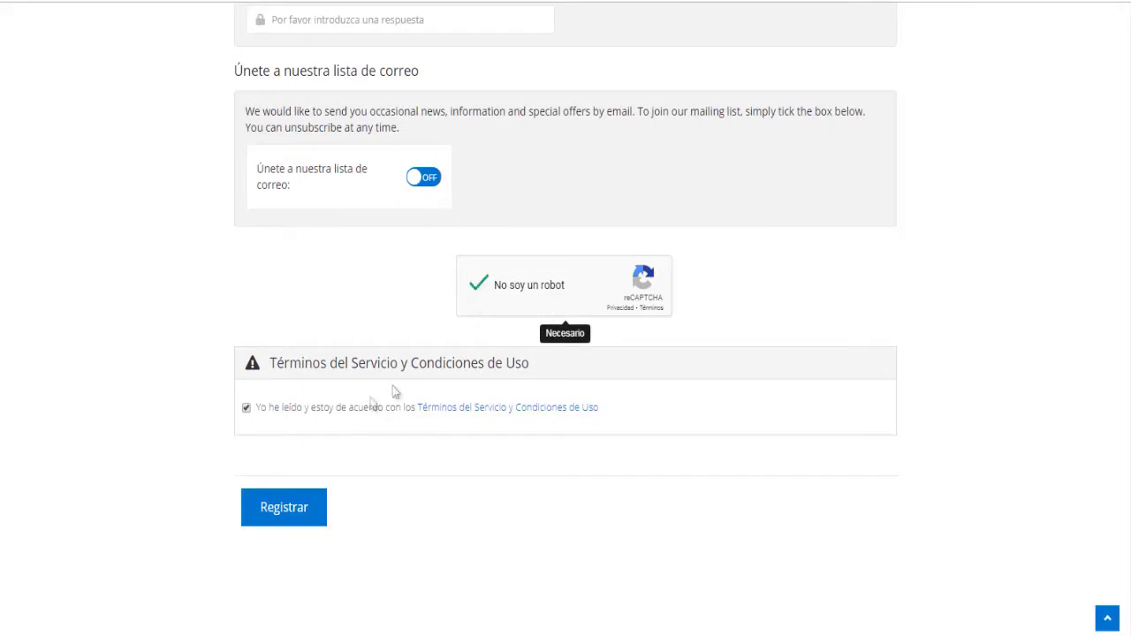
{"action": "left_click", "coordinate": [283, 507]}
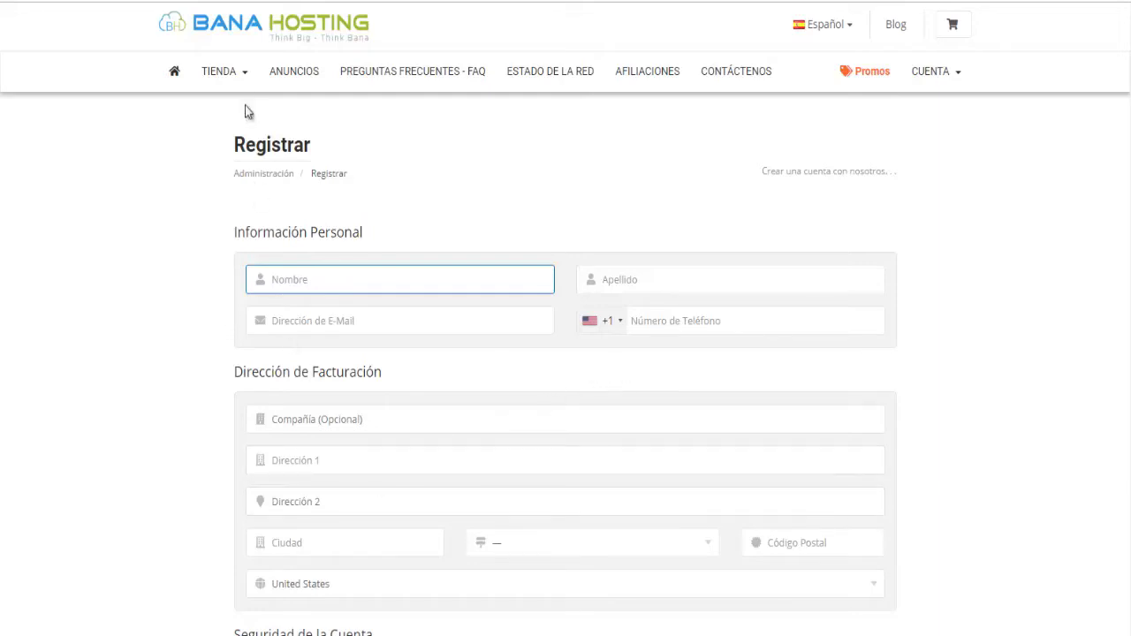
Step: Open the store's Web Hosting plans and review the offered plans and what each includes
{"action": "left_click", "coordinate": [235, 76]}
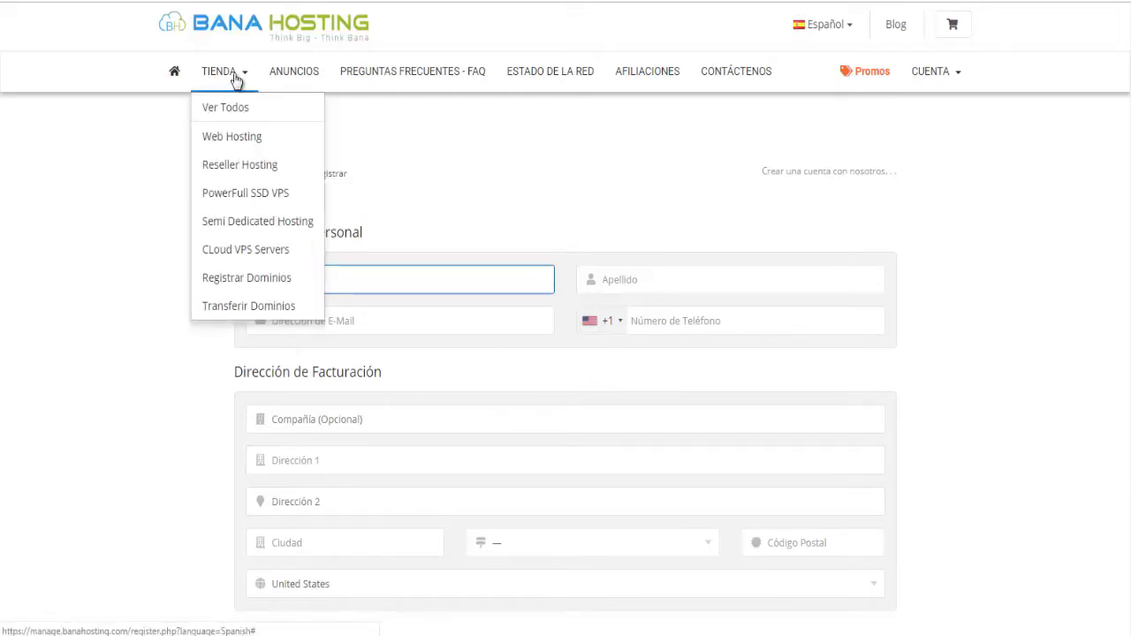
{"action": "left_click", "coordinate": [222, 143]}
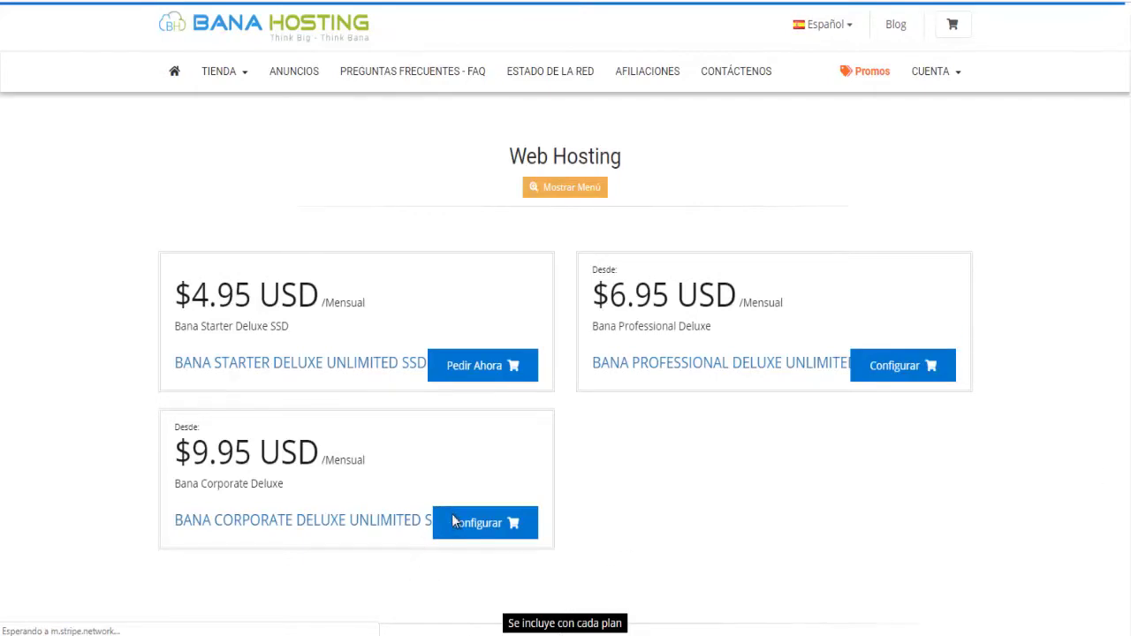
{"action": "scroll", "coordinate": [452, 516], "scroll_direction": "down", "scroll_amount": 1}
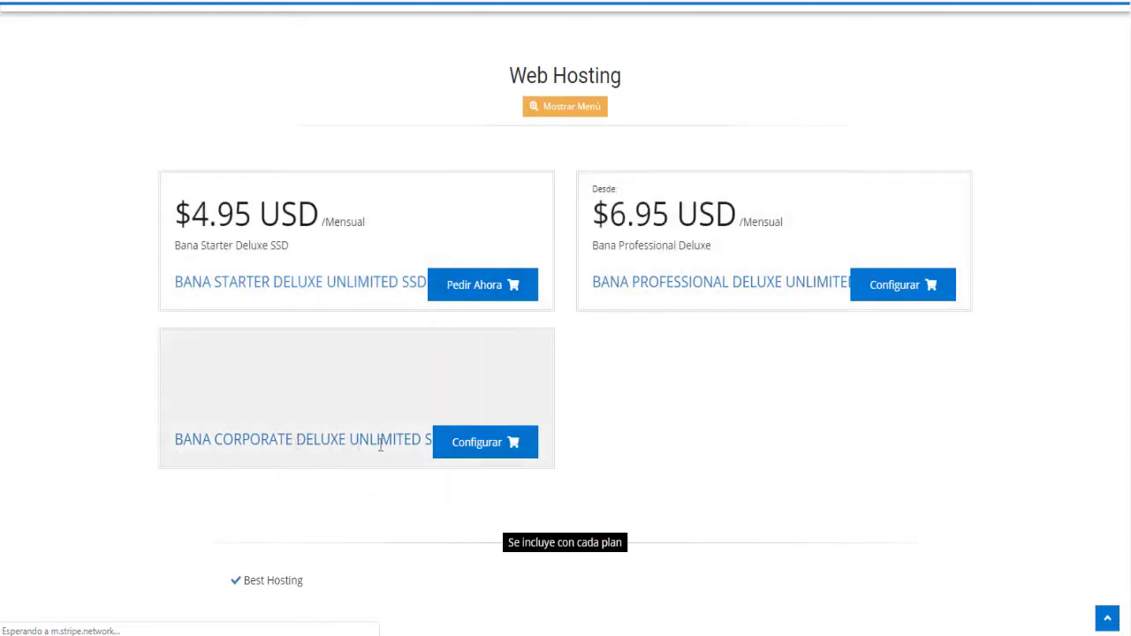
{"action": "scroll", "coordinate": [586, 431], "scroll_direction": "down", "scroll_amount": 2}
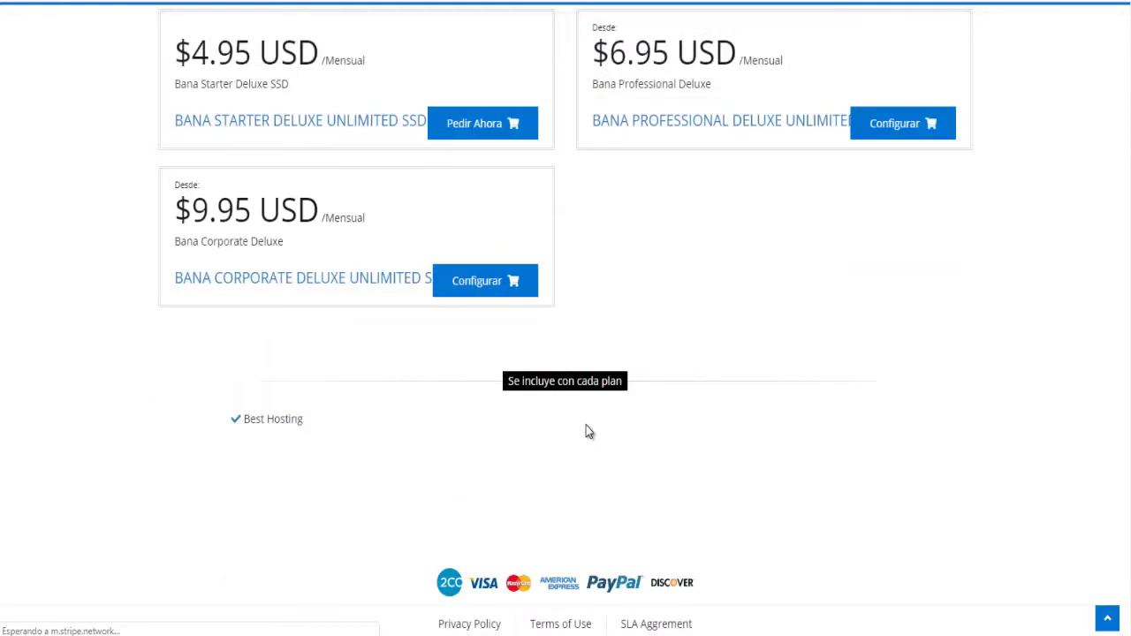
Step: Check the availability of the new domain dominiodeprueba.com and look over the alternative extensions offered
{"action": "scroll", "coordinate": [586, 431], "scroll_direction": "up", "scroll_amount": 3}
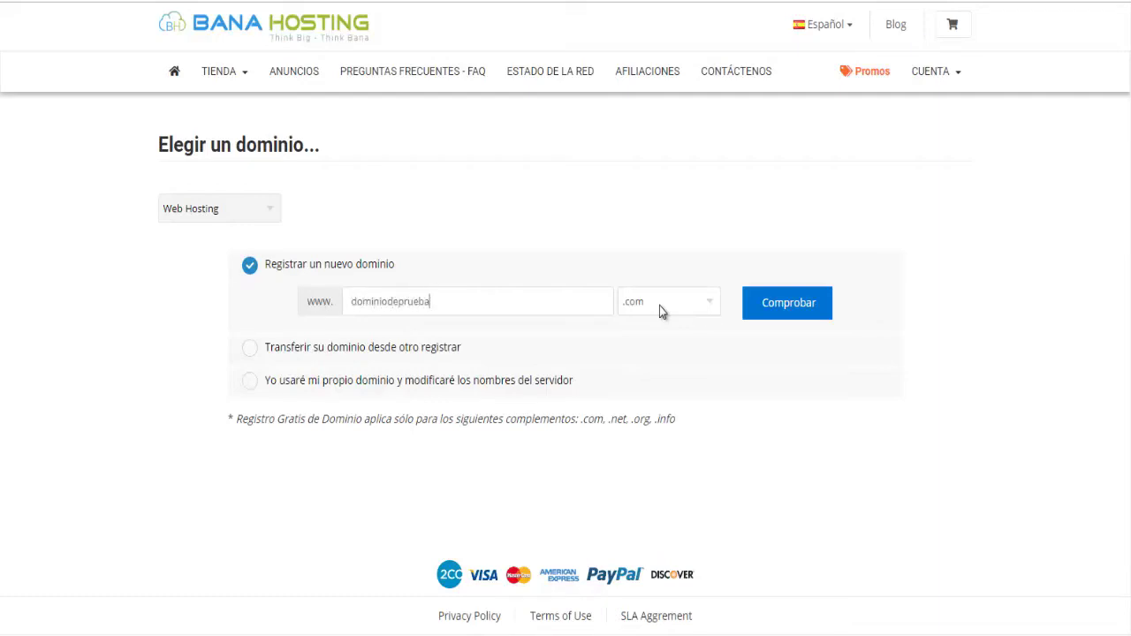
{"action": "type", "text": "dominiodeprueba"}
{"action": "left_click", "coordinate": [690, 306]}
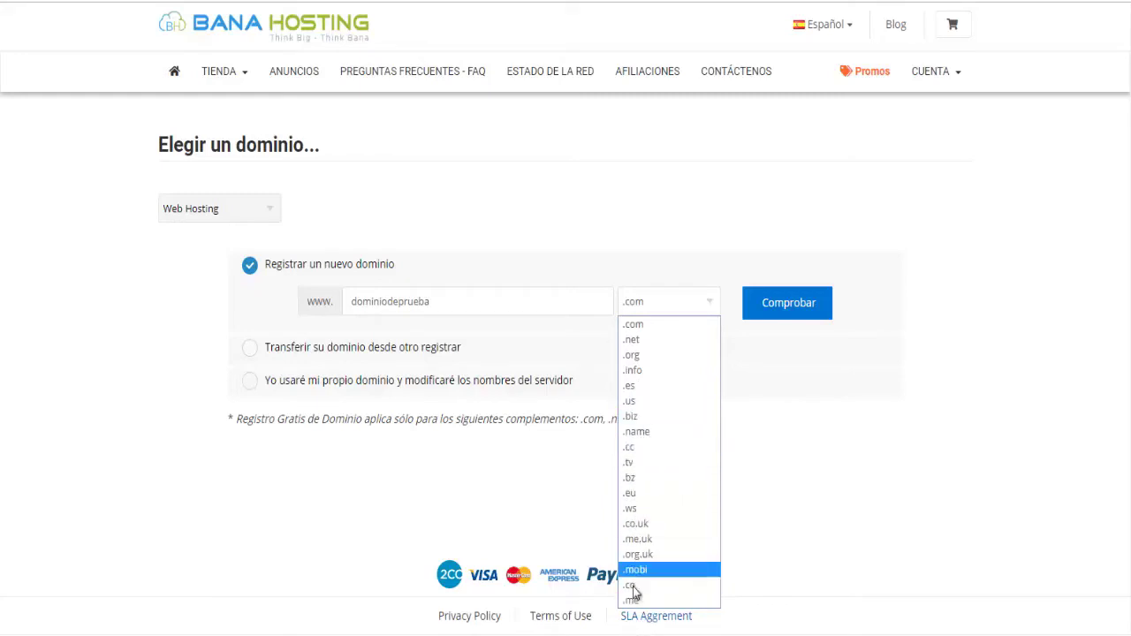
{"action": "left_click", "coordinate": [652, 324]}
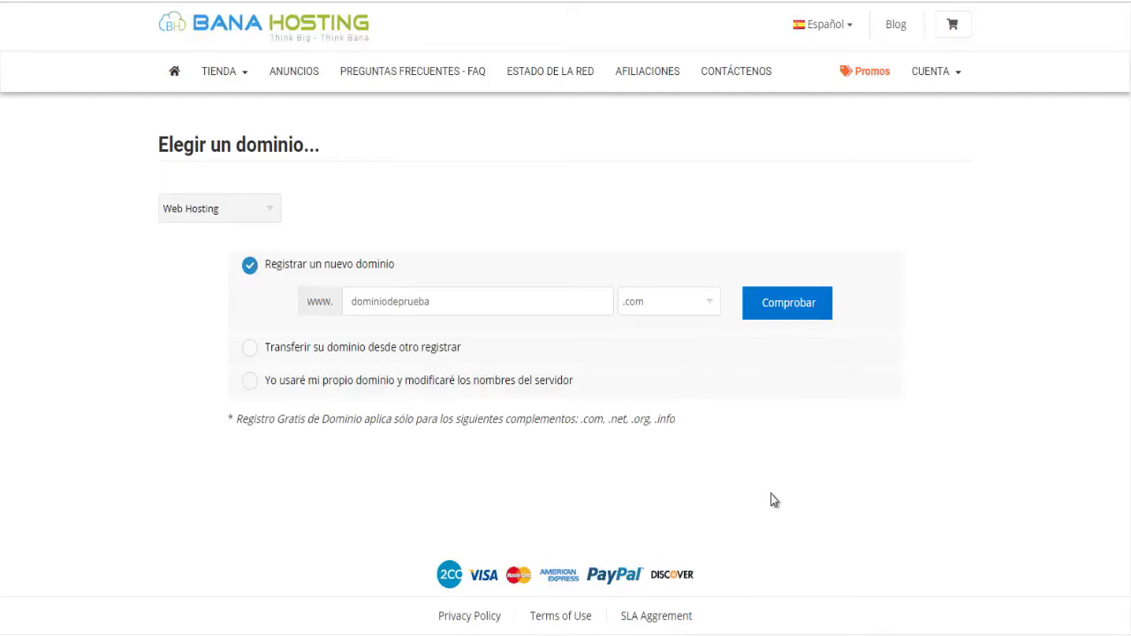
{"action": "left_click", "coordinate": [803, 303]}
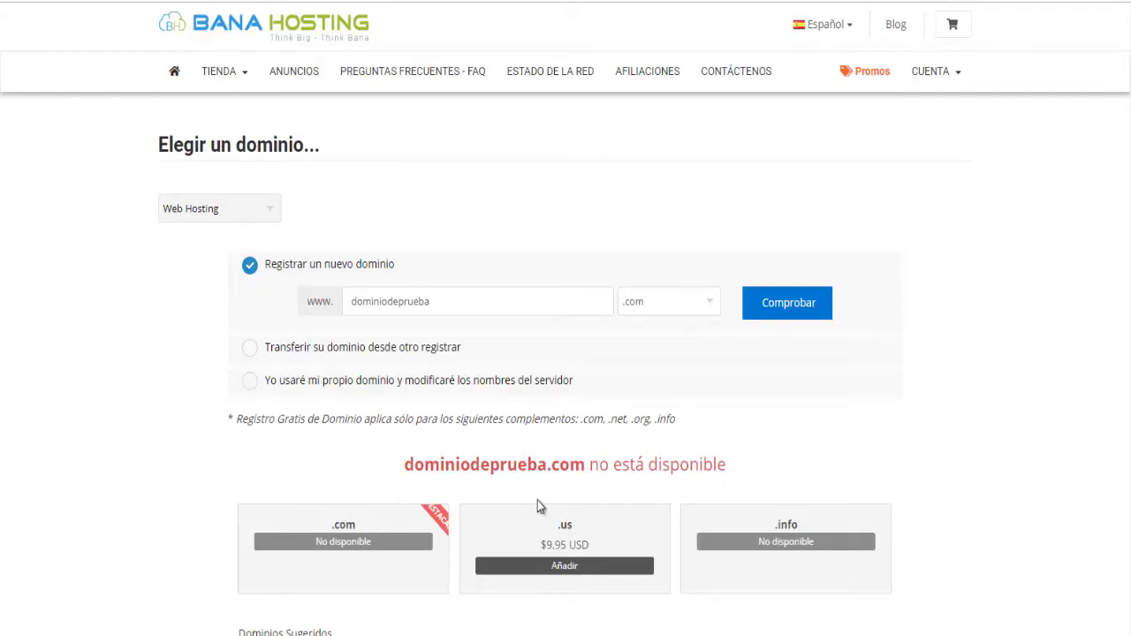
{"action": "scroll", "coordinate": [562, 481], "scroll_direction": "down", "scroll_amount": 1}
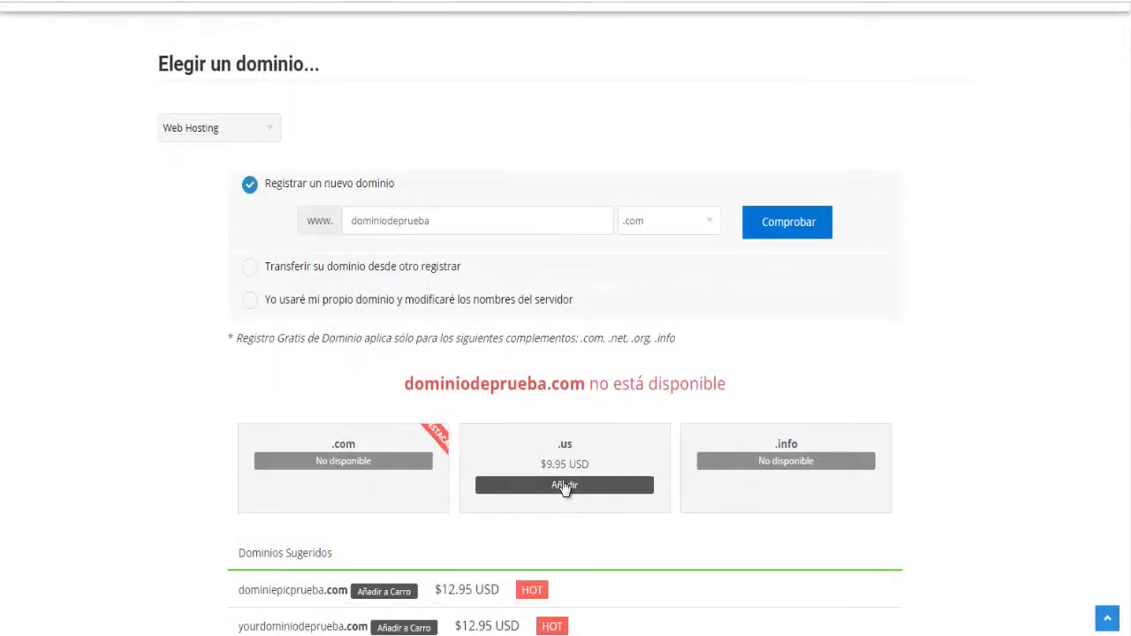
{"action": "scroll", "coordinate": [564, 487], "scroll_direction": "up", "scroll_amount": 1}
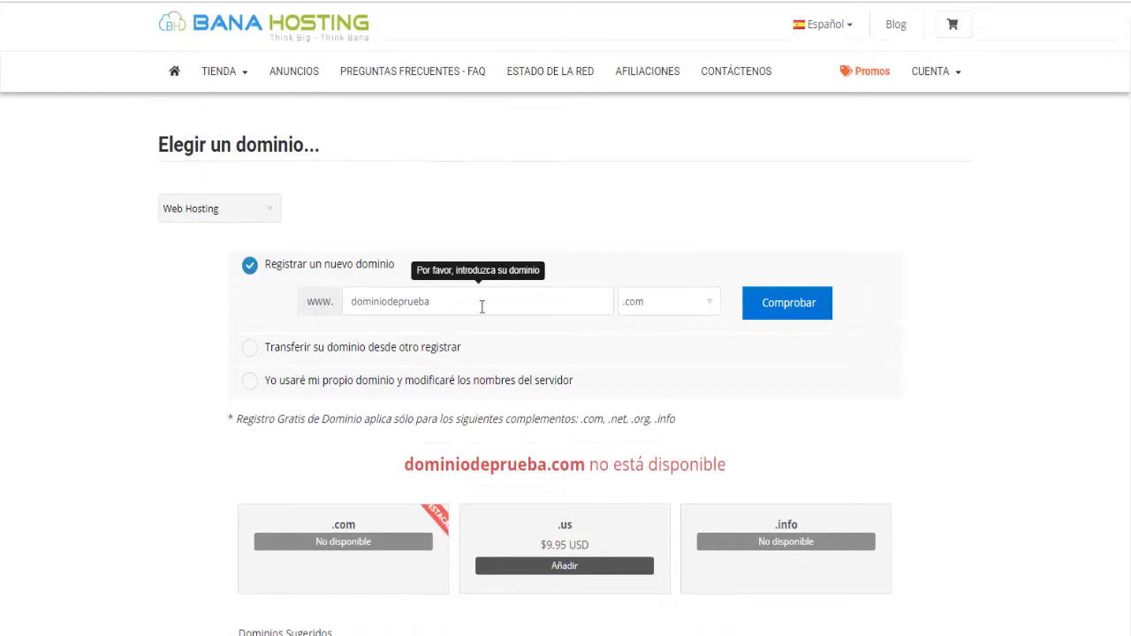
Step: Replace the domain name with unapaginadeprueba and check its availability with the .com extension
{"action": "left_click_drag", "start_coordinate": [482, 307], "coordinate": [320, 320]}
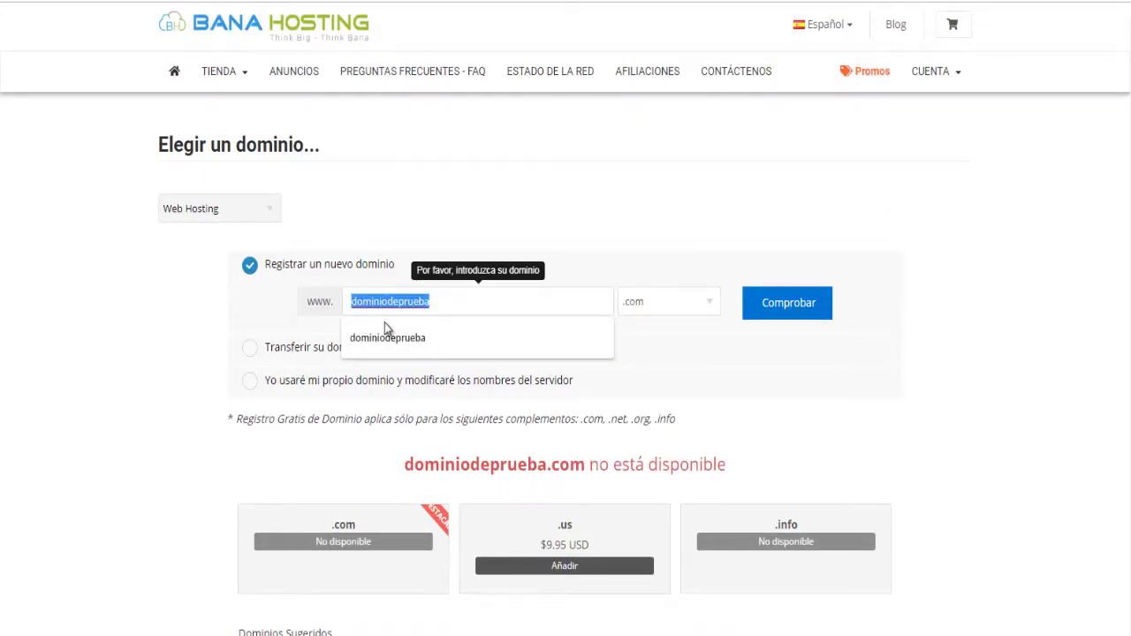
{"action": "type", "text": "unapagina"}
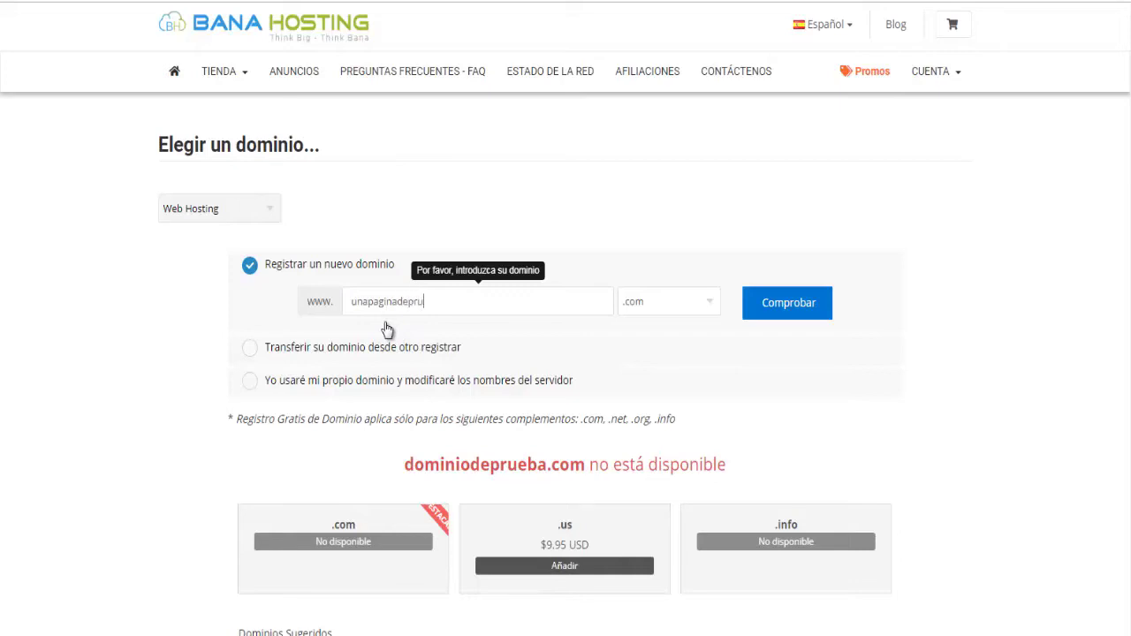
{"action": "left_click", "coordinate": [790, 302]}
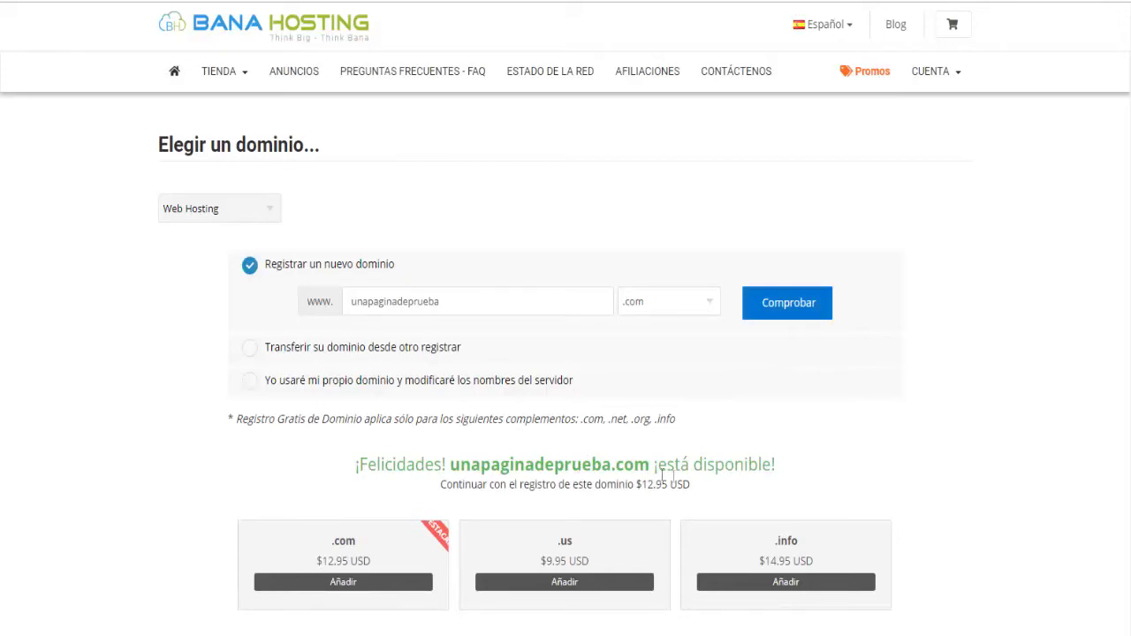
Step: Review the suggested domains and continue the order with unapaginadeprueba.com
{"action": "scroll", "coordinate": [815, 471], "scroll_direction": "down", "scroll_amount": 1}
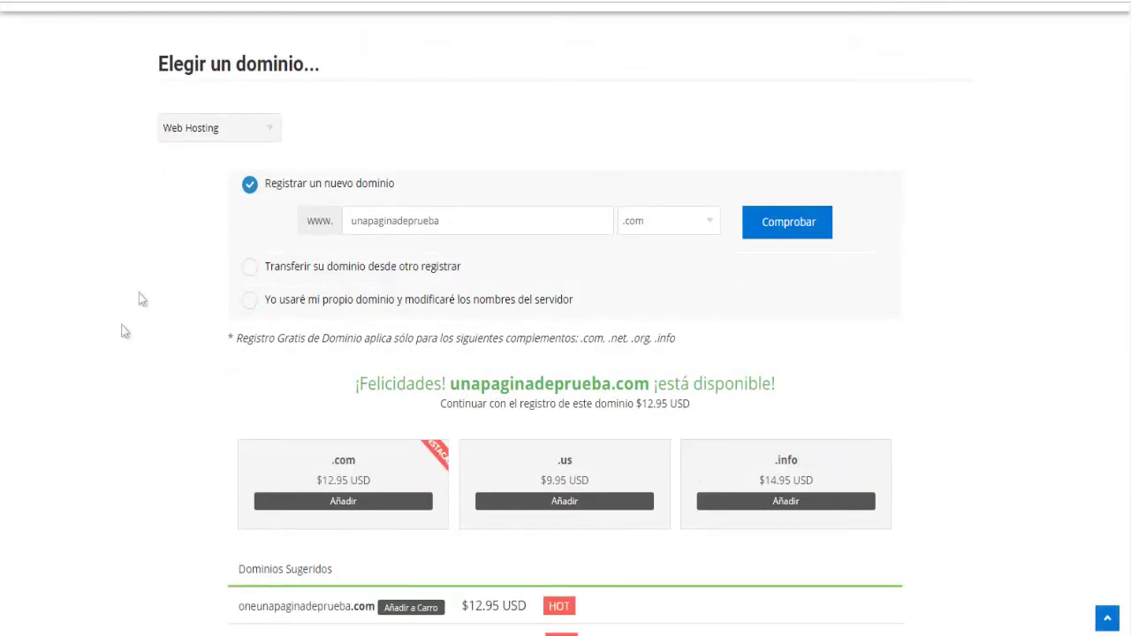
{"action": "scroll", "coordinate": [478, 434], "scroll_direction": "down", "scroll_amount": 2}
{"action": "scroll", "coordinate": [479, 438], "scroll_direction": "down", "scroll_amount": 6}
{"action": "scroll", "coordinate": [480, 437], "scroll_direction": "up", "scroll_amount": 8}
{"action": "scroll", "coordinate": [480, 437], "scroll_direction": "down", "scroll_amount": 9}
{"action": "left_click", "coordinate": [552, 376]}
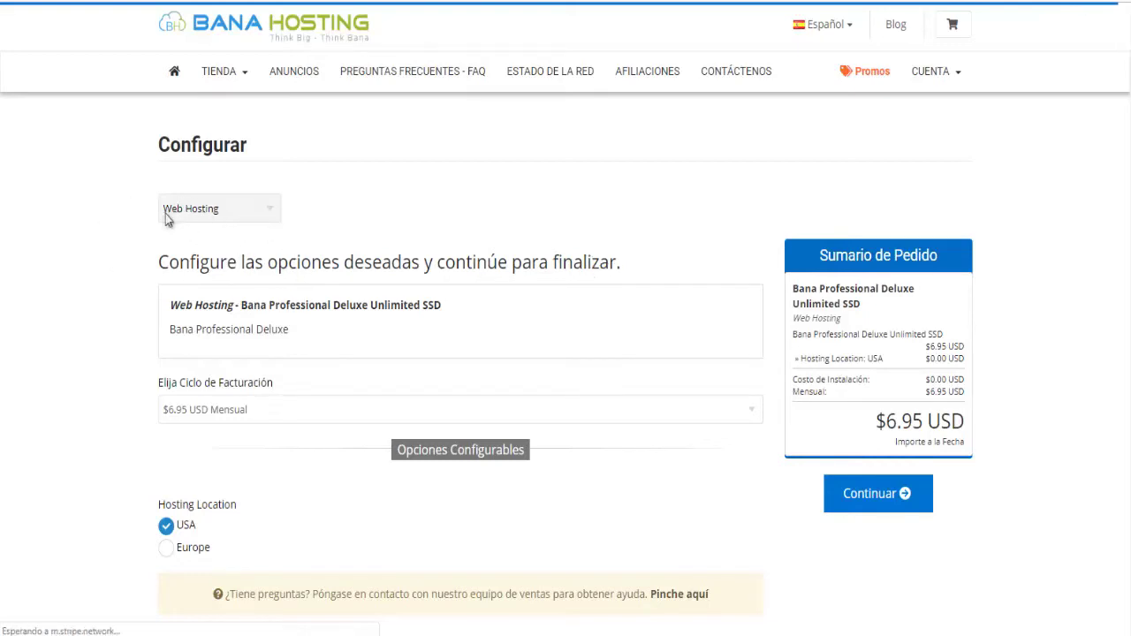
Step: Accept monthly billing and the USA hosting location for the hosting plan, and continue without any domain add-ons
{"action": "left_click", "coordinate": [261, 217]}
{"action": "left_click", "coordinate": [216, 247]}
{"action": "scroll", "coordinate": [441, 379], "scroll_direction": "down", "scroll_amount": 1}
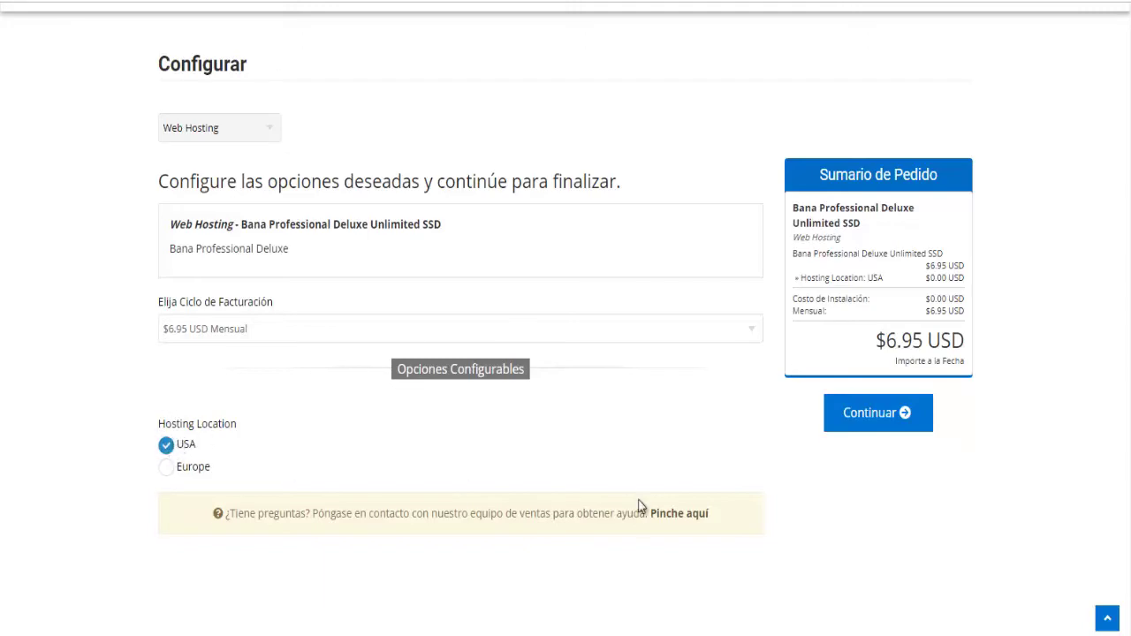
{"action": "scroll", "coordinate": [639, 506], "scroll_direction": "up", "scroll_amount": 1}
{"action": "left_click", "coordinate": [896, 496]}
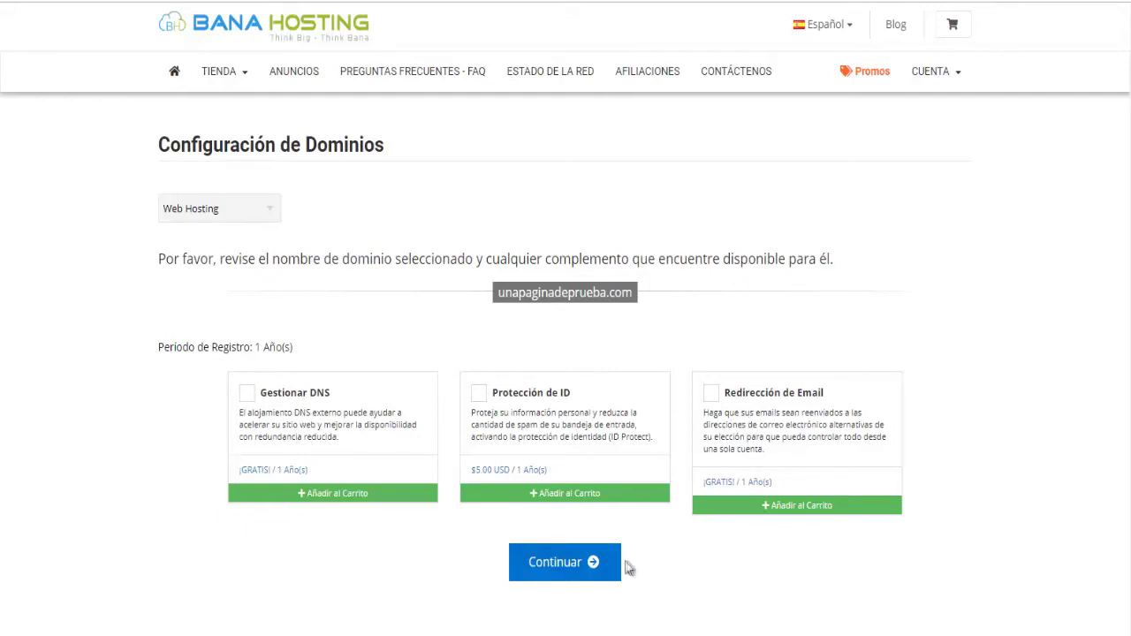
{"action": "left_click", "coordinate": [553, 572]}
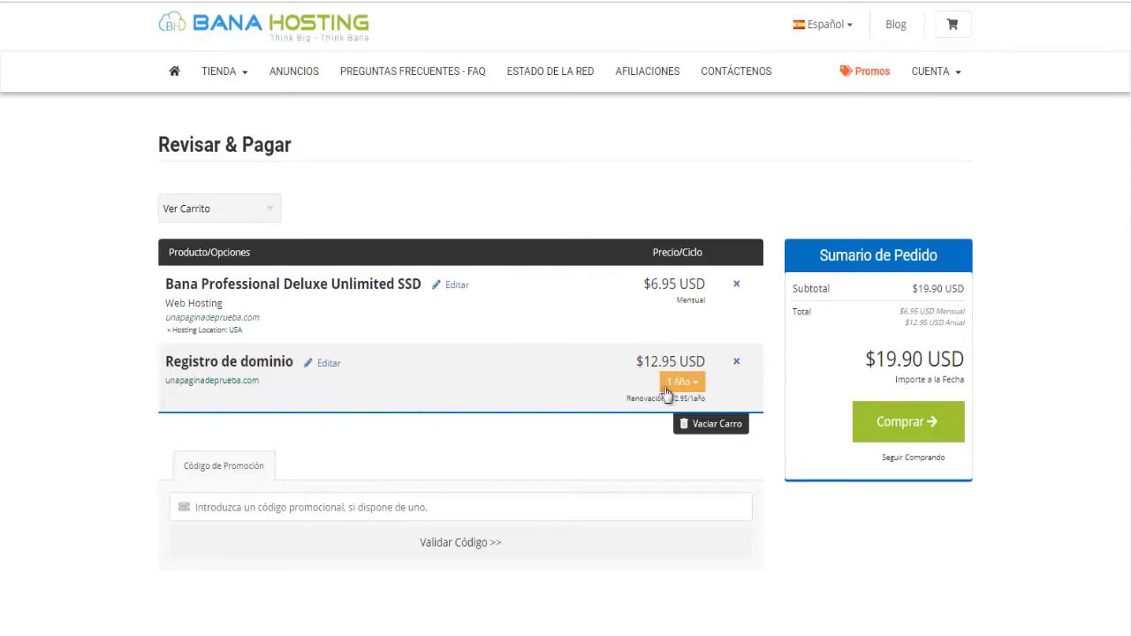
Step: Review the hosting plan and domain registration in the cart and proceed to checkout
{"action": "scroll", "coordinate": [677, 389], "scroll_direction": "down", "scroll_amount": 2}
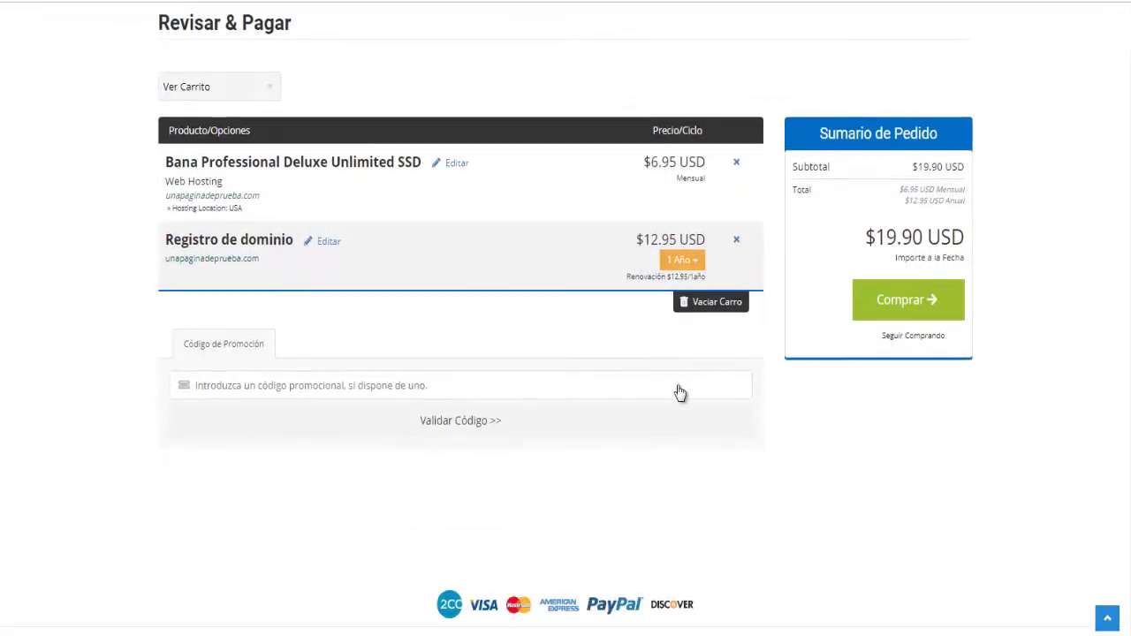
{"action": "scroll", "coordinate": [681, 393], "scroll_direction": "up", "scroll_amount": 2}
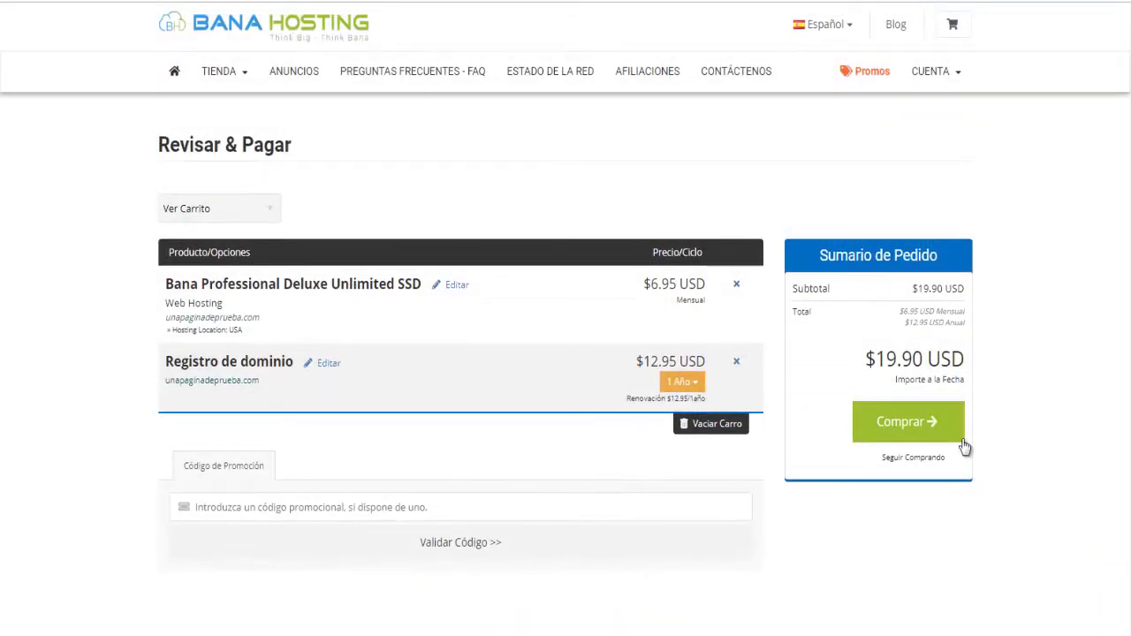
{"action": "left_click", "coordinate": [910, 426]}
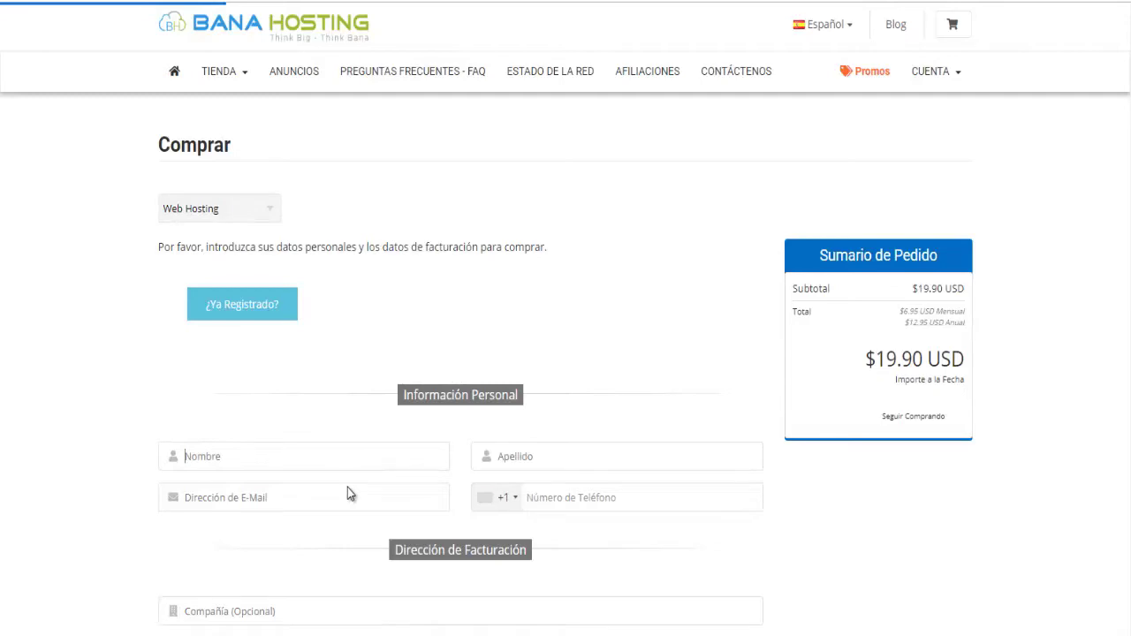
Step: Look through the checkout form's personal, billing, registrant and account security sections and try to complete the order with the fields empty
{"action": "scroll", "coordinate": [349, 494], "scroll_direction": "down", "scroll_amount": 3}
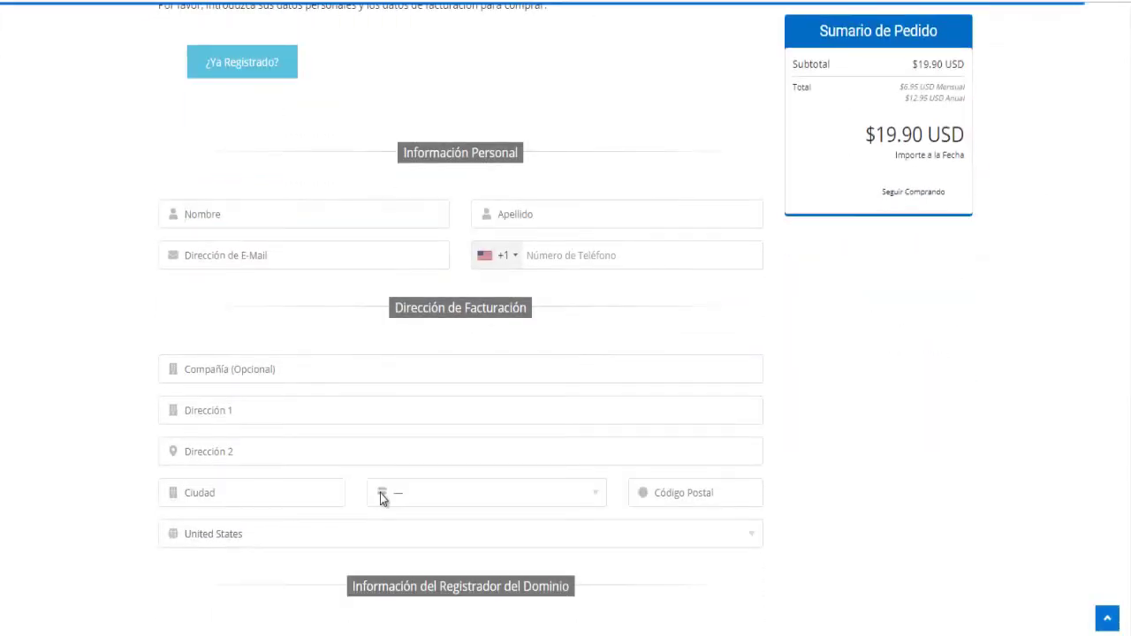
{"action": "scroll", "coordinate": [380, 499], "scroll_direction": "down", "scroll_amount": 4}
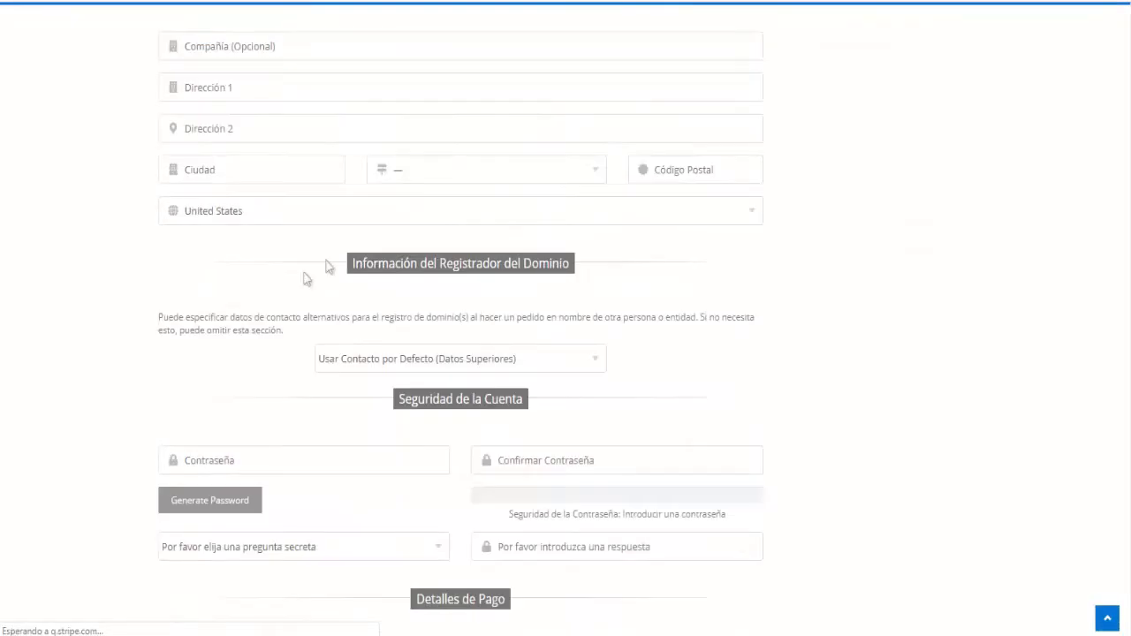
{"action": "scroll", "coordinate": [378, 551], "scroll_direction": "down", "scroll_amount": 10}
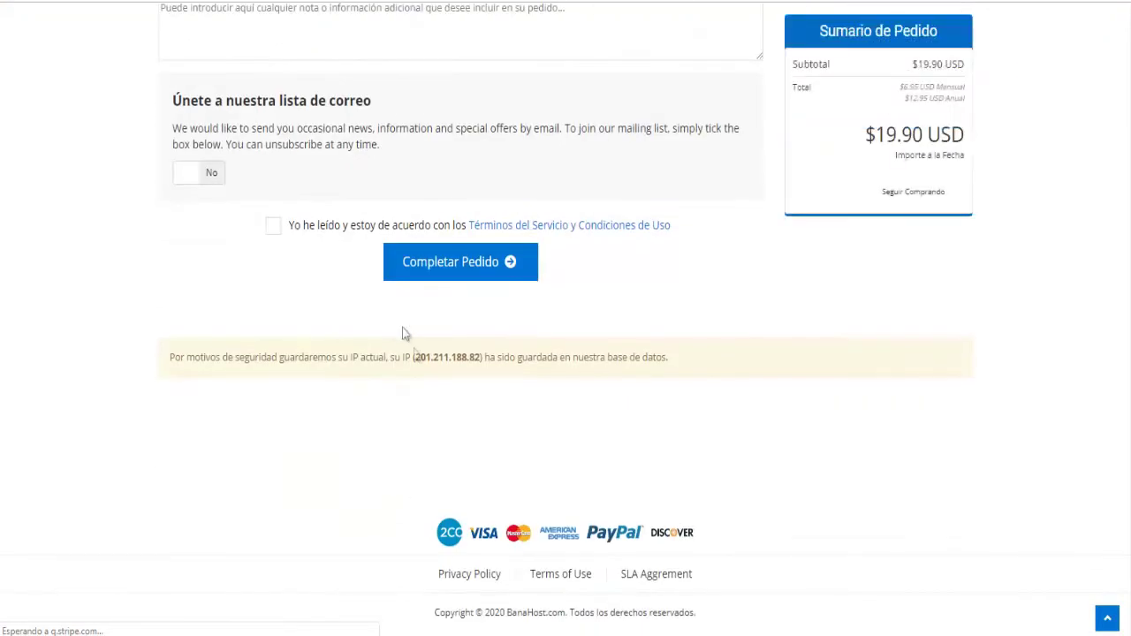
{"action": "left_click", "coordinate": [456, 266]}
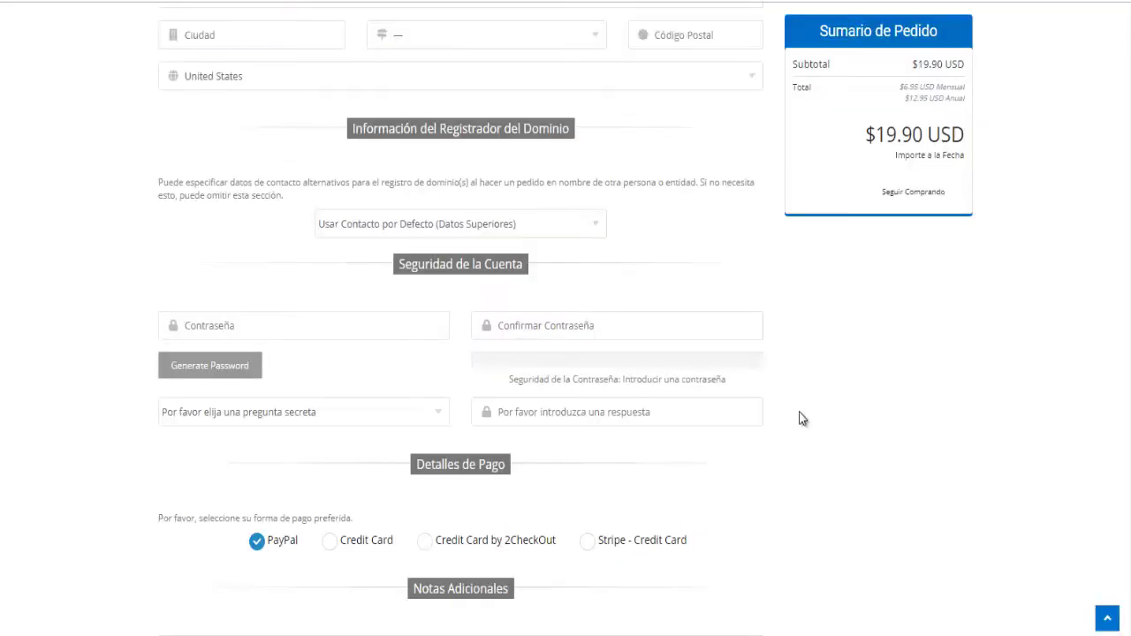
Step: Examine the available payment methods and try again to complete the order with PayPal selected
{"action": "scroll", "coordinate": [802, 418], "scroll_direction": "down", "scroll_amount": 3}
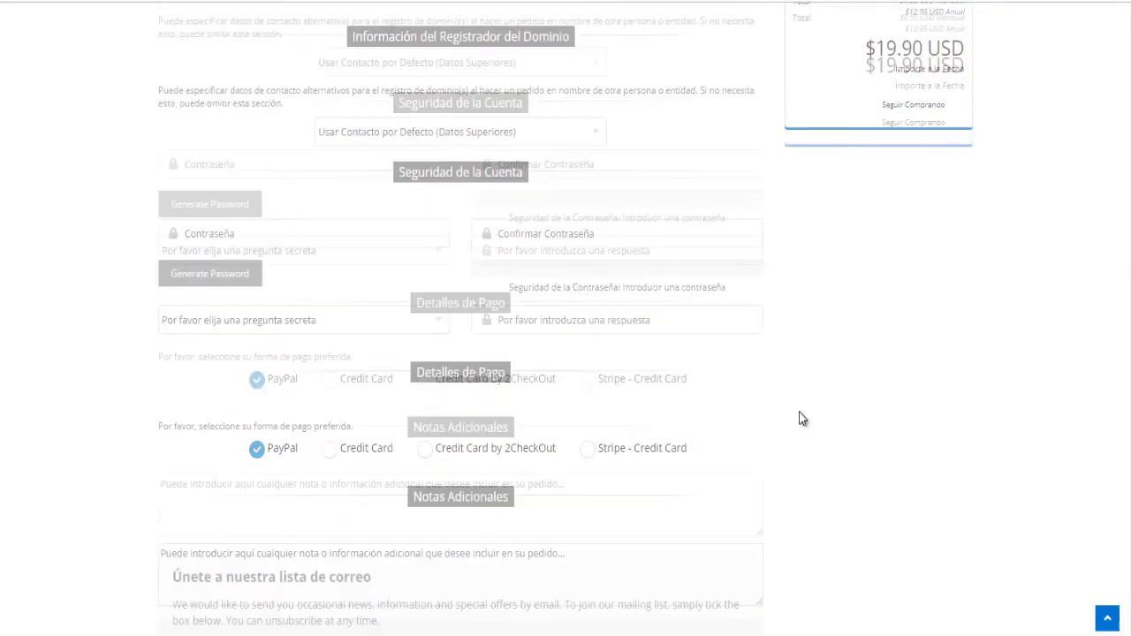
{"action": "scroll", "coordinate": [597, 284], "scroll_direction": "up", "scroll_amount": 3}
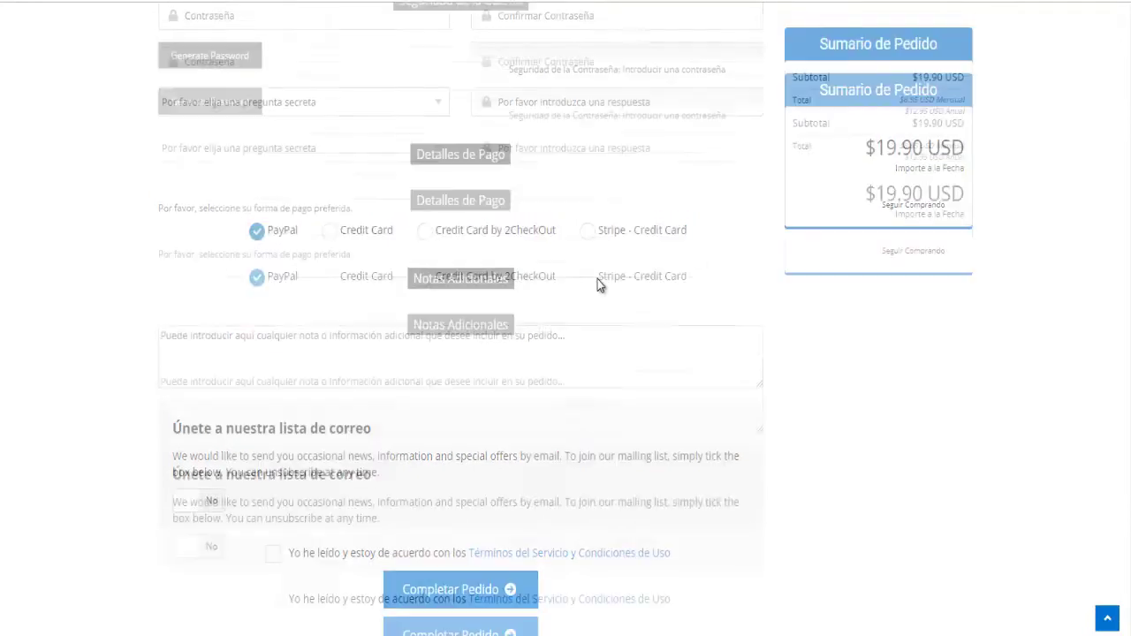
{"action": "scroll", "coordinate": [597, 284], "scroll_direction": "down", "scroll_amount": 2}
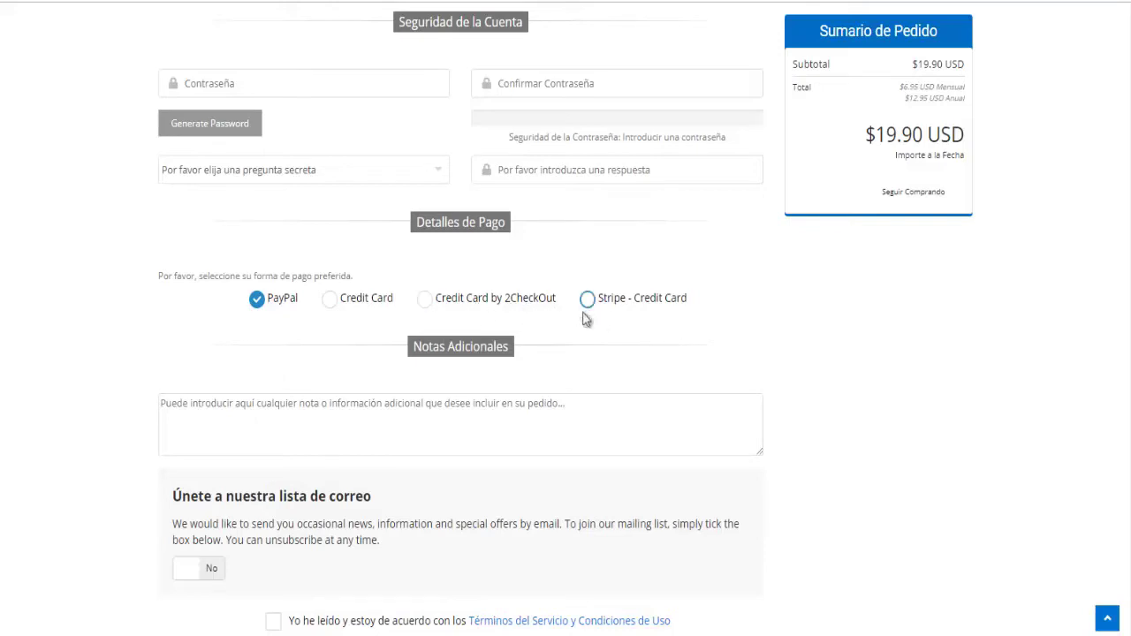
{"action": "scroll", "coordinate": [649, 327], "scroll_direction": "down", "scroll_amount": 3}
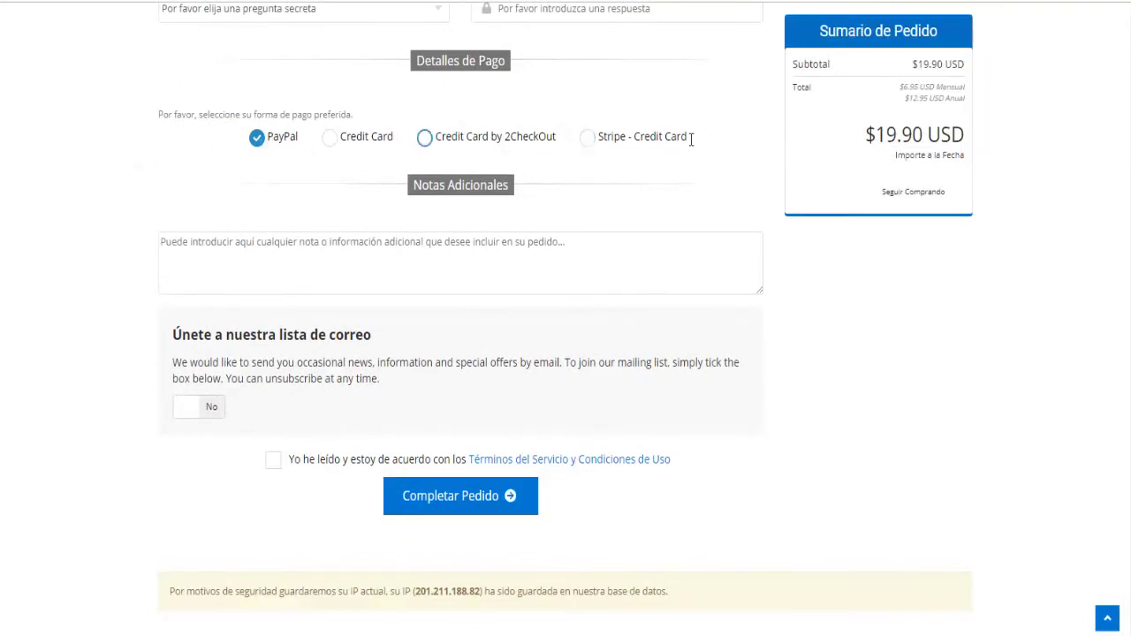
{"action": "left_click", "coordinate": [441, 499]}
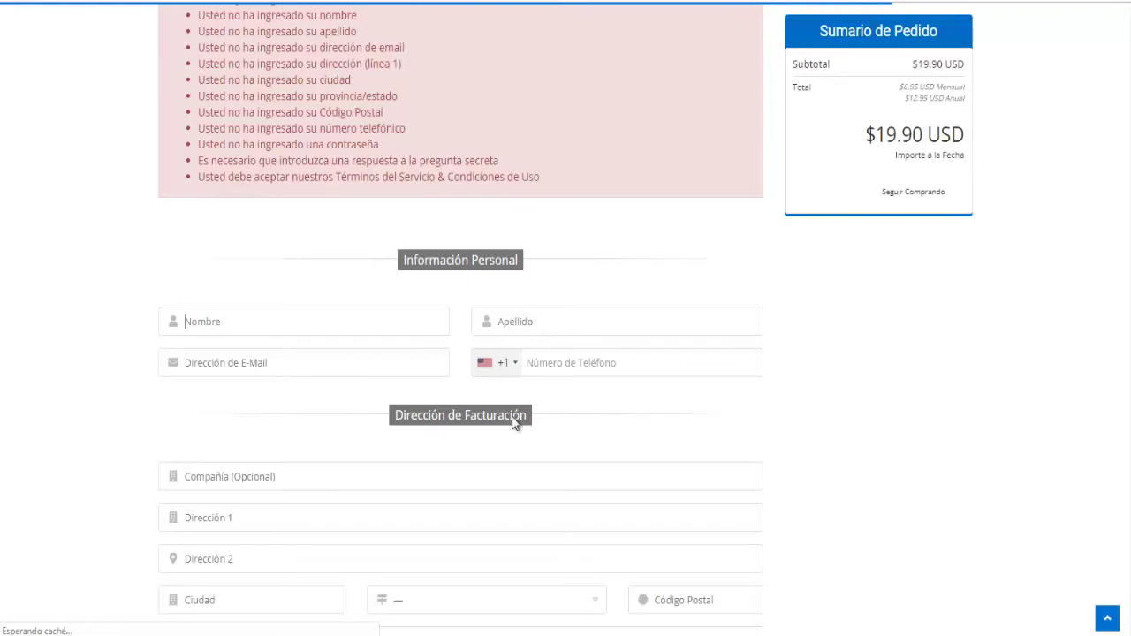
Step: Examine the checkout form's account security, payment, additional notes, mailing list and terms of service sections
{"action": "scroll", "coordinate": [513, 420], "scroll_direction": "down", "scroll_amount": 15}
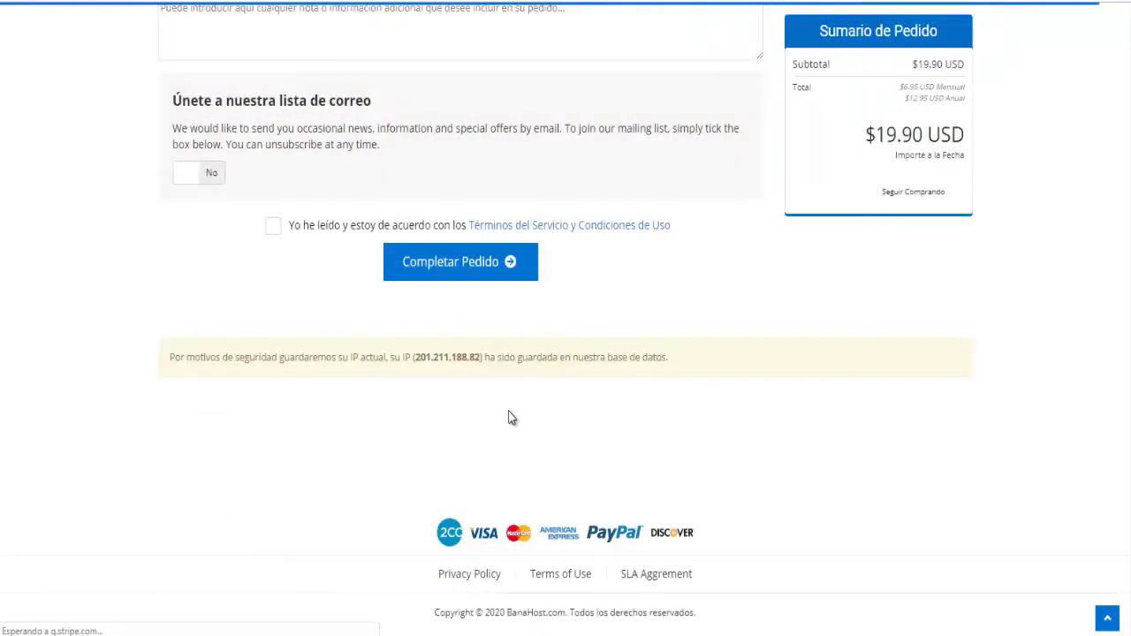
{"action": "scroll", "coordinate": [511, 418], "scroll_direction": "up", "scroll_amount": 5}
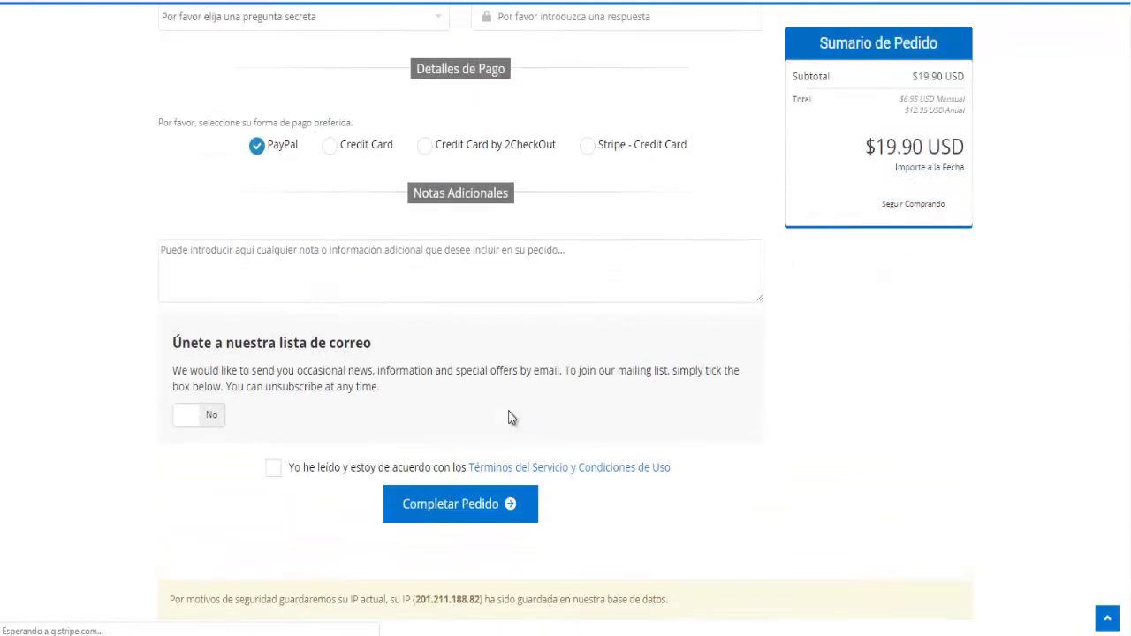
{"action": "scroll", "coordinate": [436, 343], "scroll_direction": "down", "scroll_amount": 2}
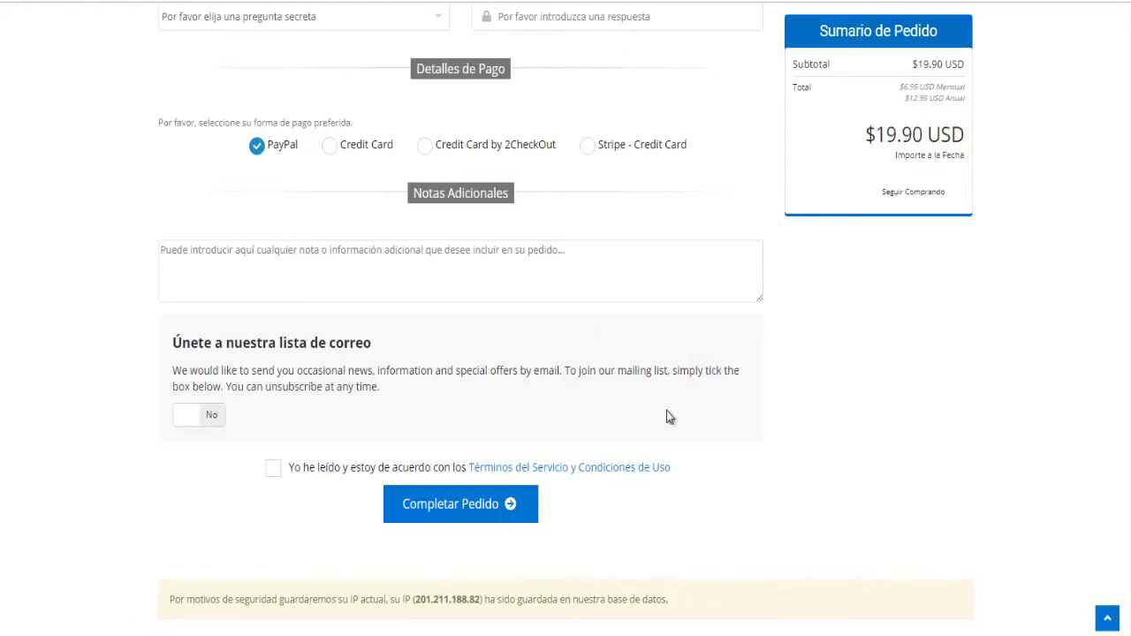
{"action": "scroll", "coordinate": [666, 417], "scroll_direction": "up", "scroll_amount": 3}
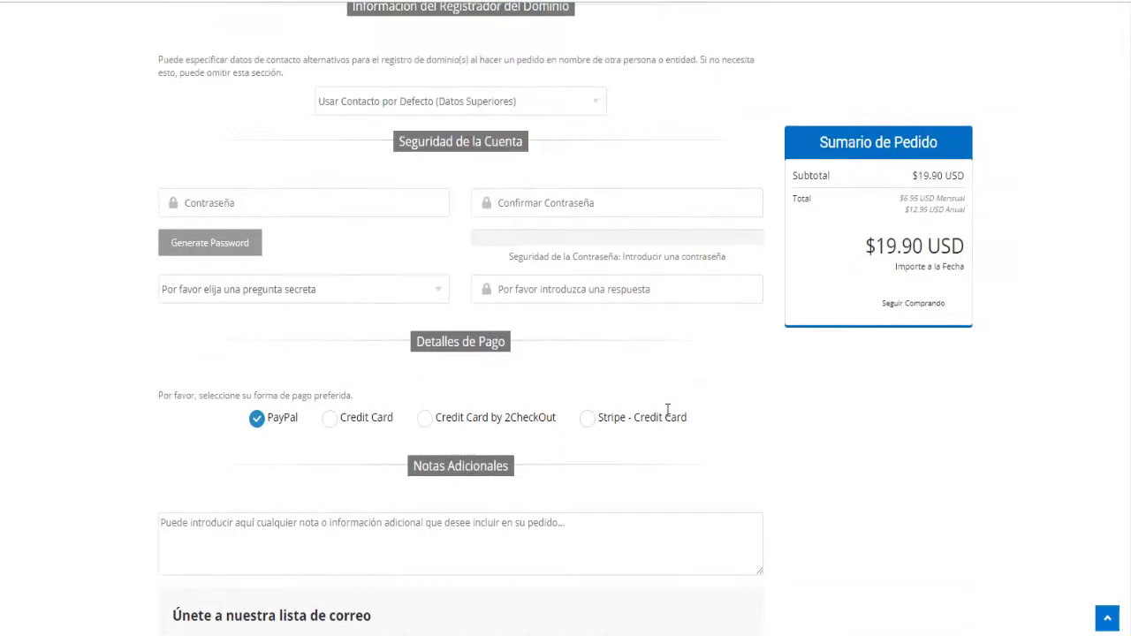
{"action": "scroll", "coordinate": [666, 410], "scroll_direction": "up", "scroll_amount": 1}
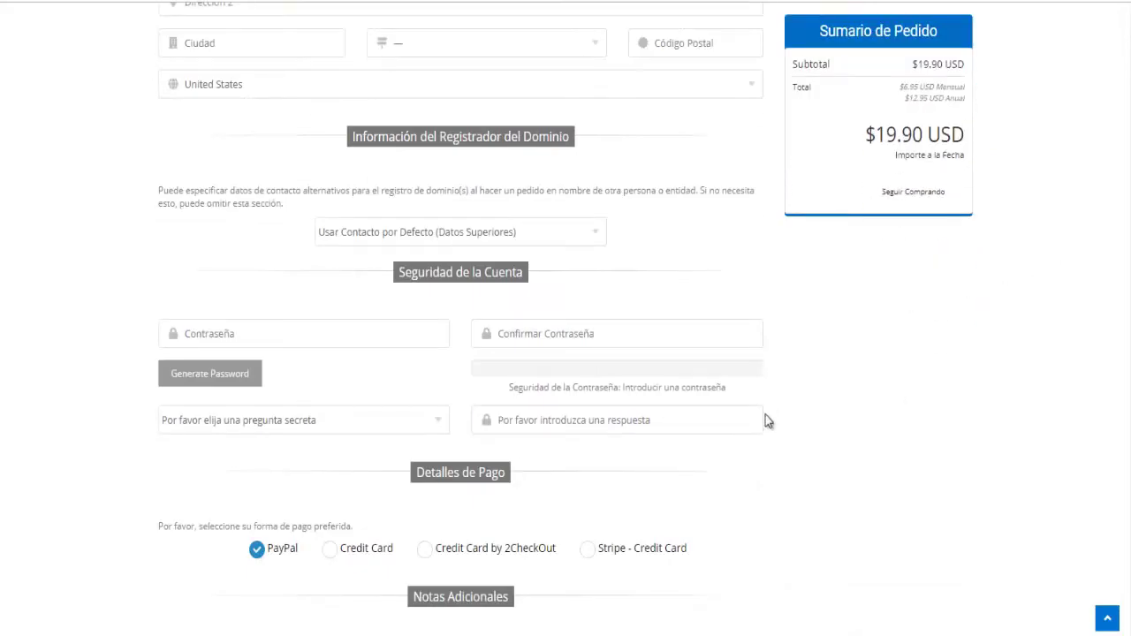
{"action": "scroll", "coordinate": [767, 416], "scroll_direction": "down", "scroll_amount": 5}
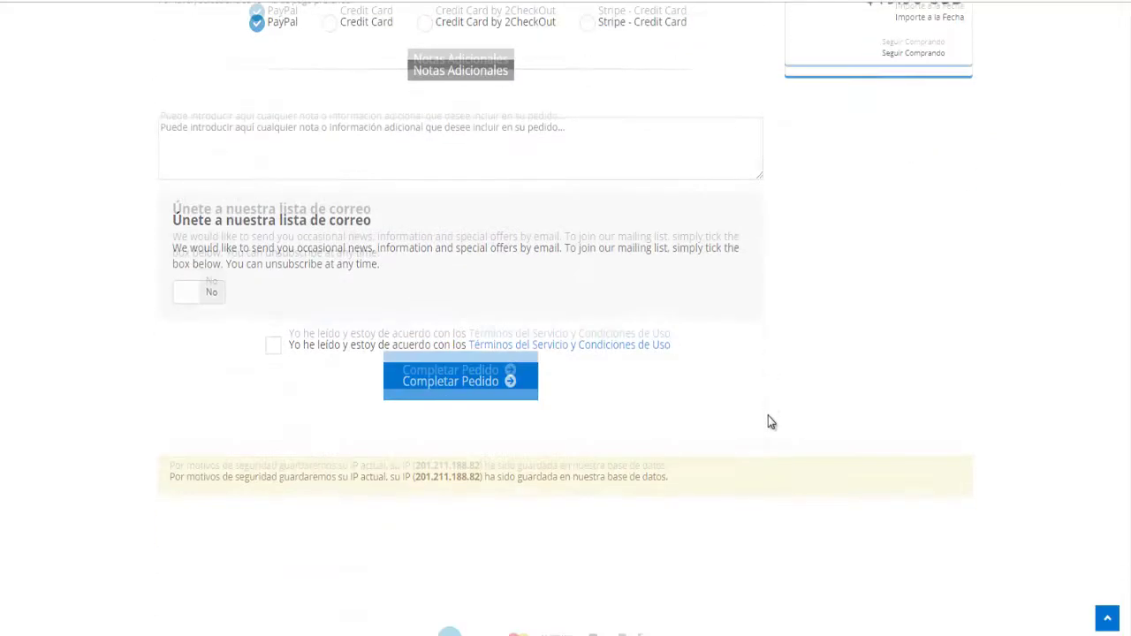
{"action": "scroll", "coordinate": [768, 415], "scroll_direction": "up", "scroll_amount": 3}
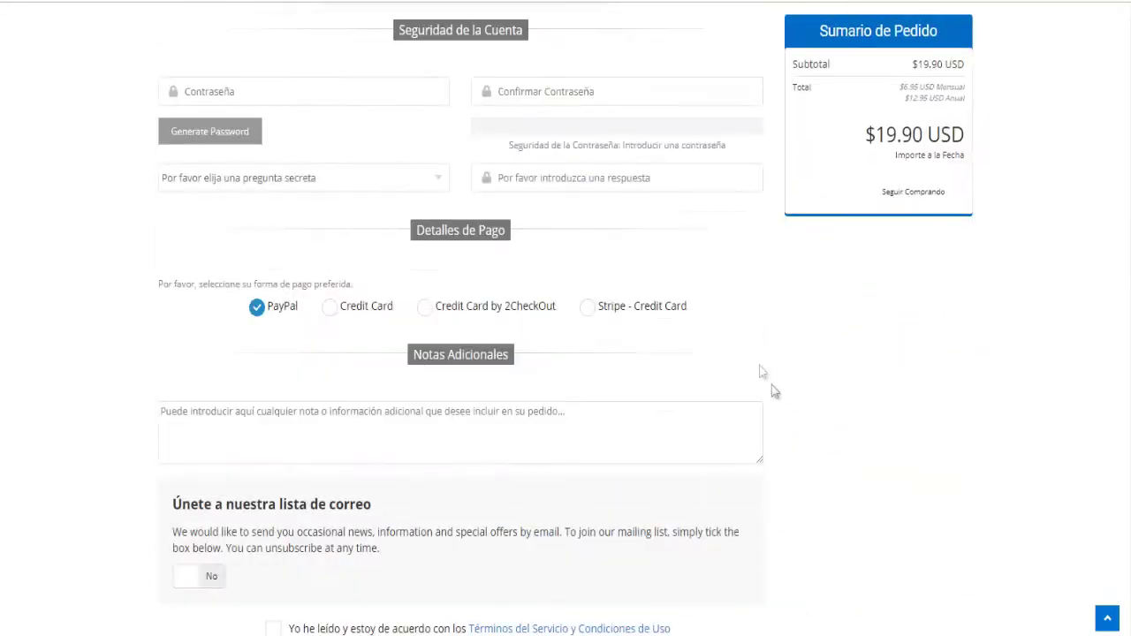
{"action": "scroll", "coordinate": [787, 393], "scroll_direction": "down", "scroll_amount": 3}
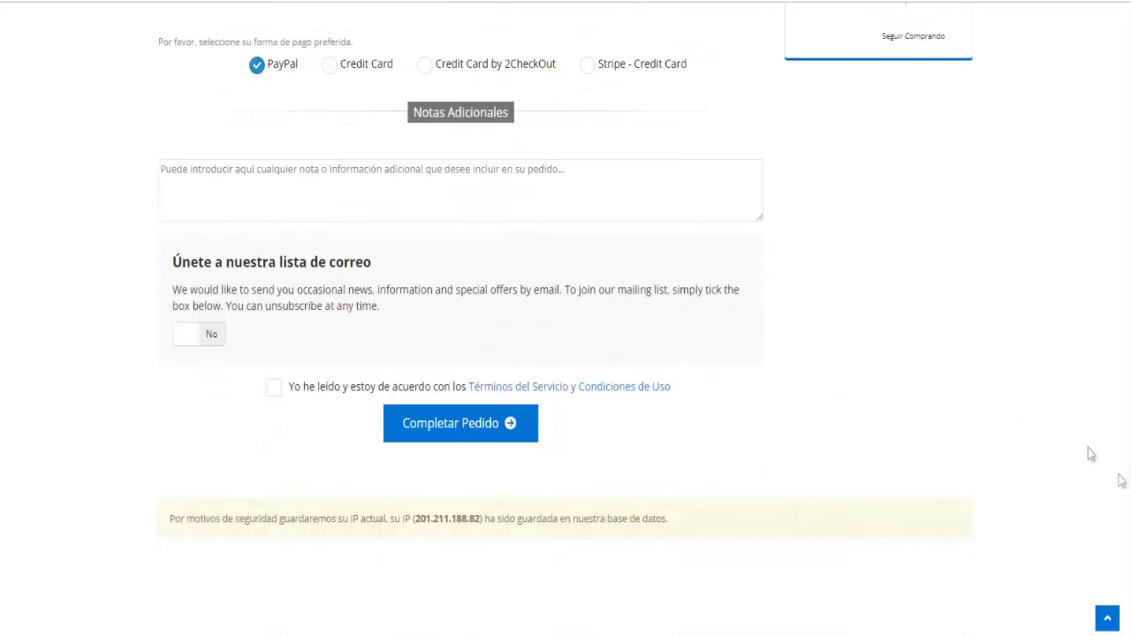
{"action": "scroll", "coordinate": [1080, 451], "scroll_direction": "down", "scroll_amount": 1}
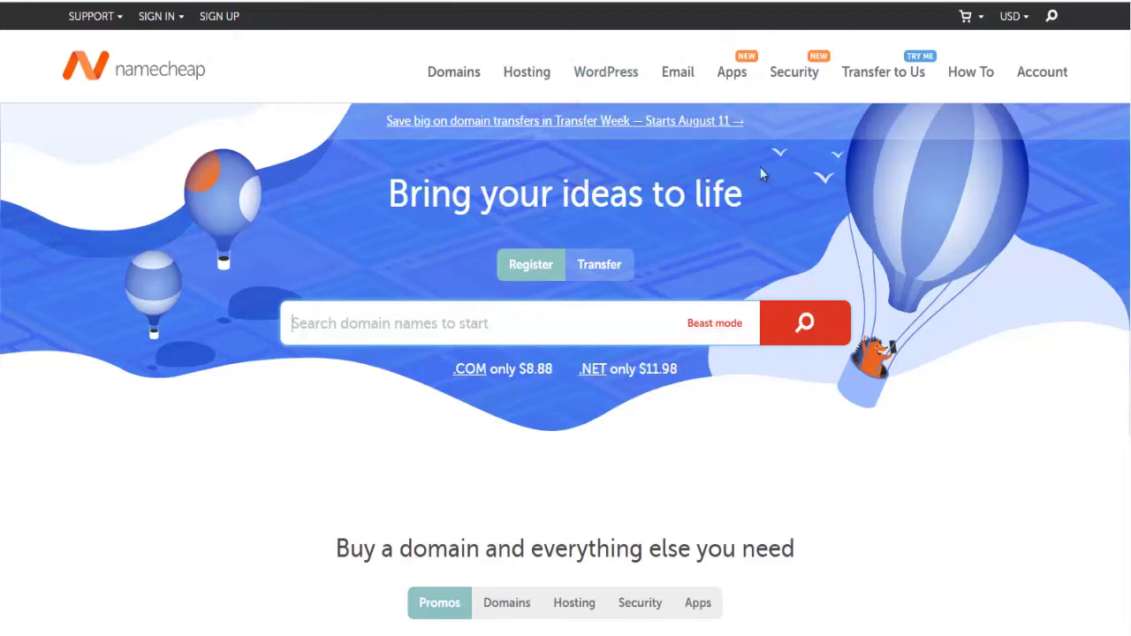
Step: Translate the Namecheap home page into Spanish, retrying the translation
{"action": "right_click", "coordinate": [968, 248]}
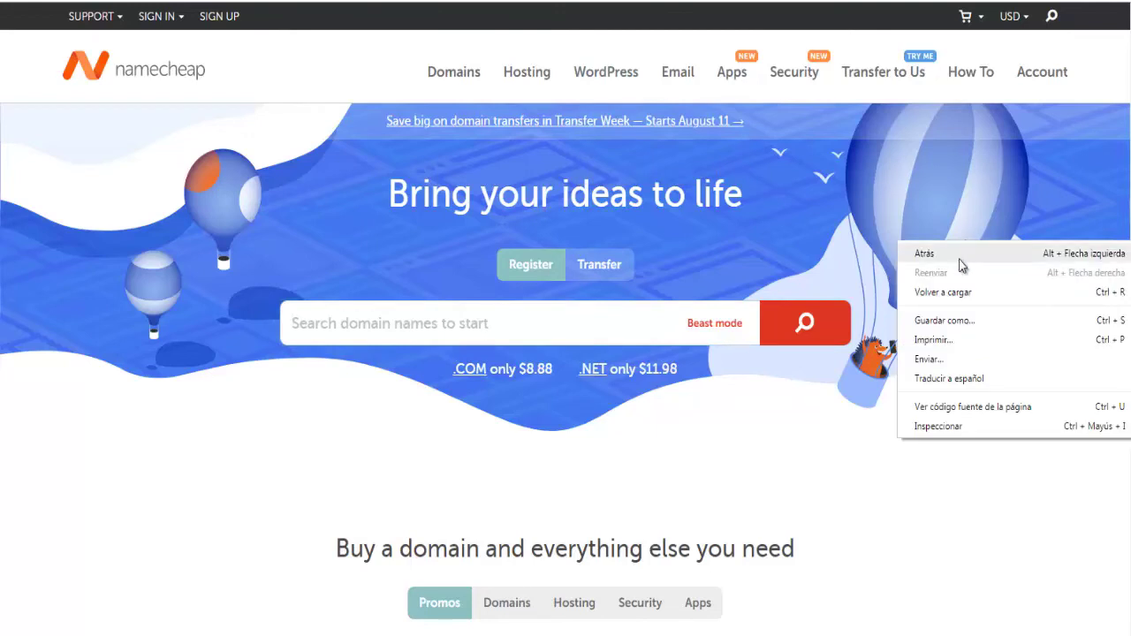
{"action": "left_click", "coordinate": [944, 380]}
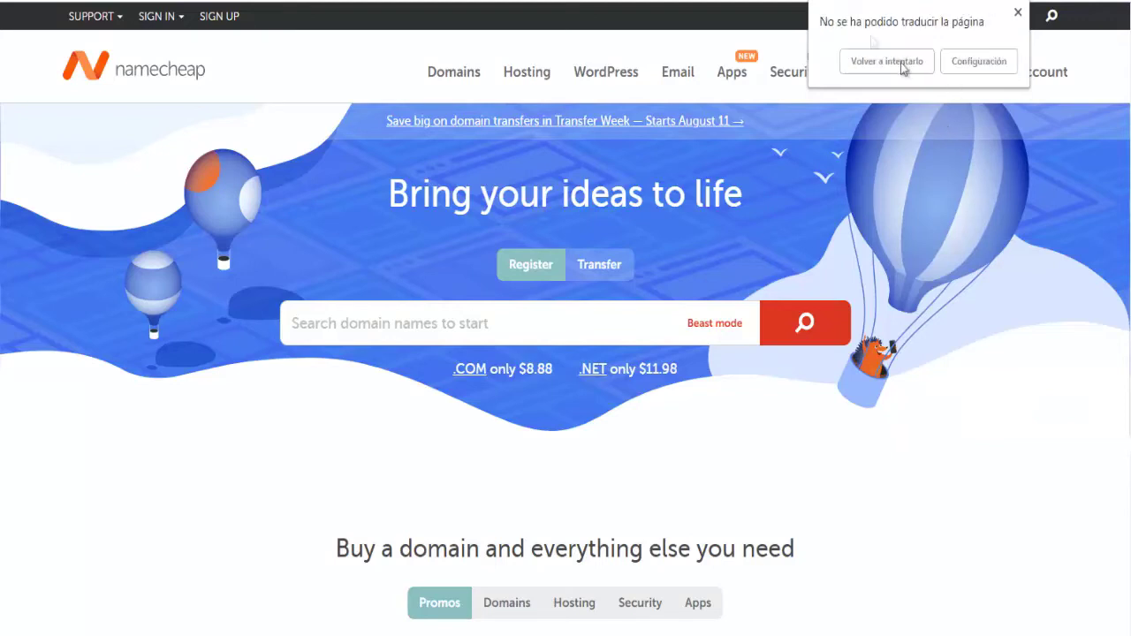
{"action": "left_click", "coordinate": [884, 61]}
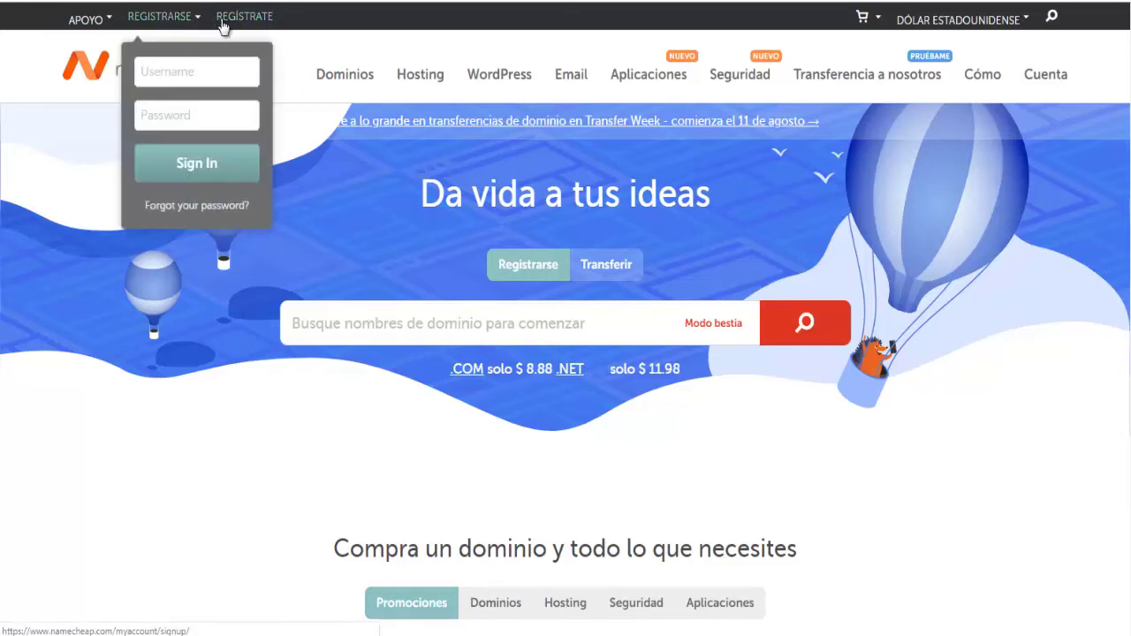
Step: Open the Namecheap account sign-up form and examine its username, password, name and email fields
{"action": "left_click", "coordinate": [223, 17]}
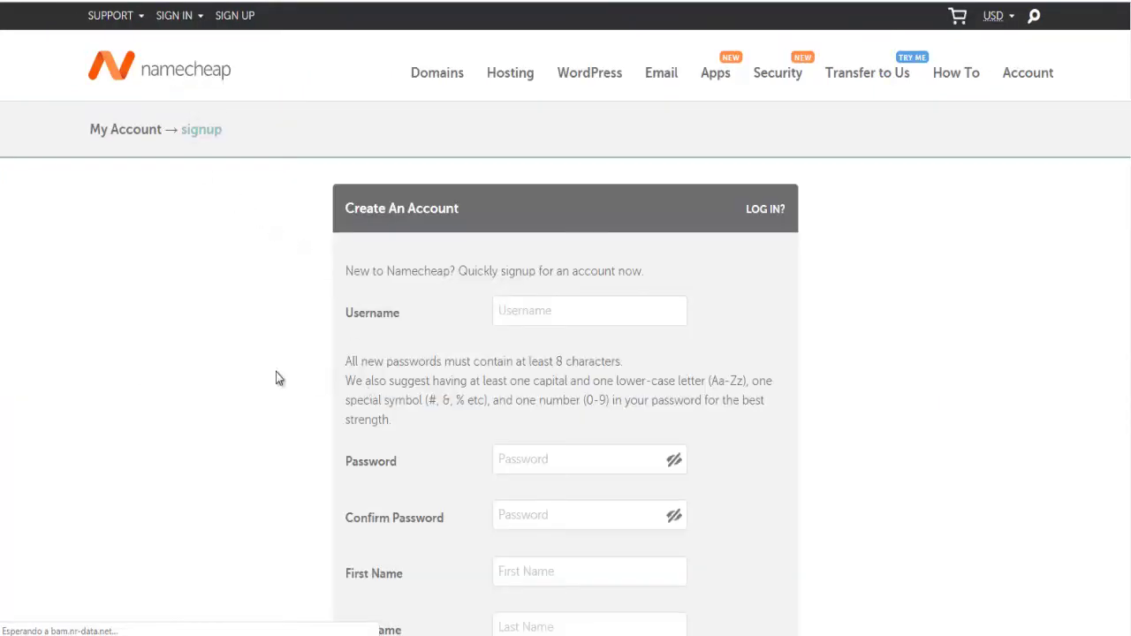
{"action": "left_click", "coordinate": [509, 317]}
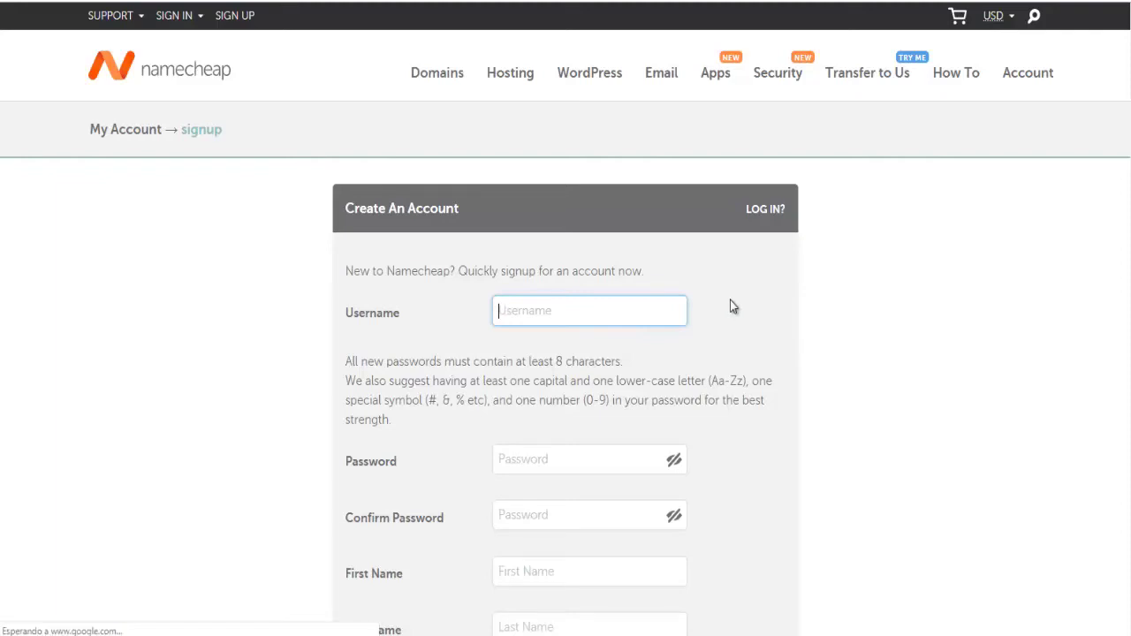
{"action": "scroll", "coordinate": [492, 380], "scroll_direction": "down", "scroll_amount": 1}
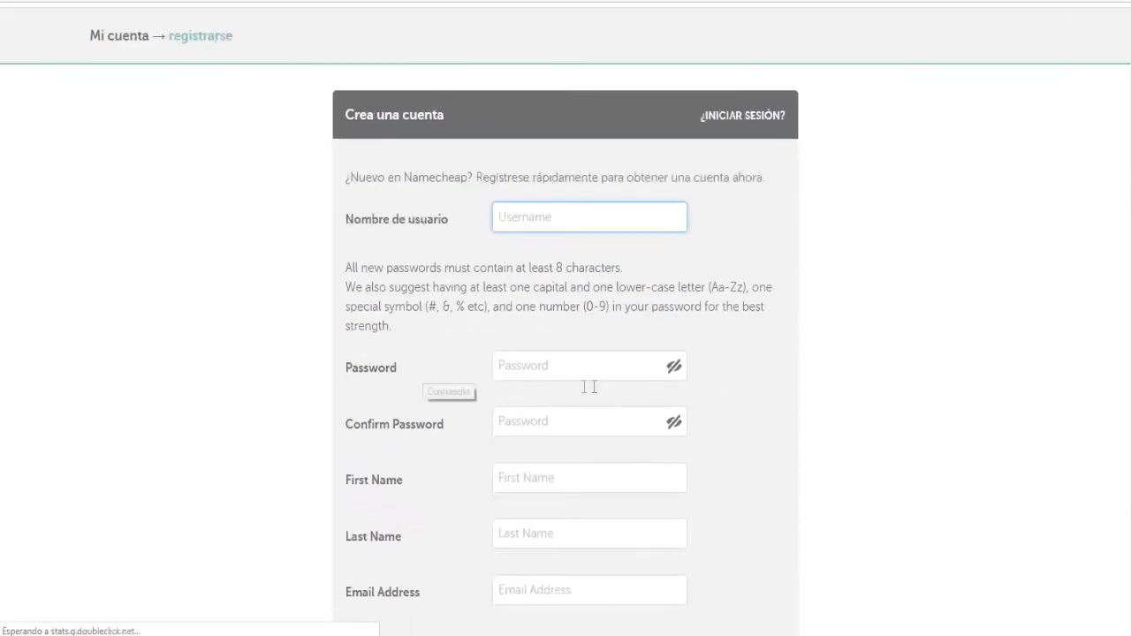
{"action": "scroll", "coordinate": [547, 381], "scroll_direction": "down", "scroll_amount": 2}
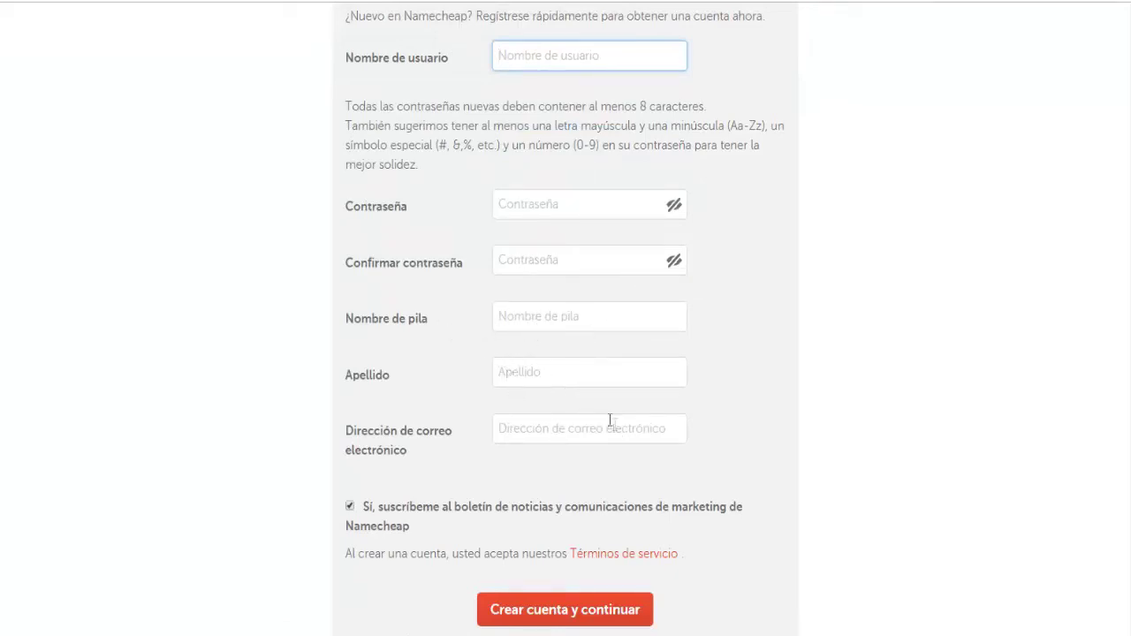
{"action": "key", "text": "Tab"}
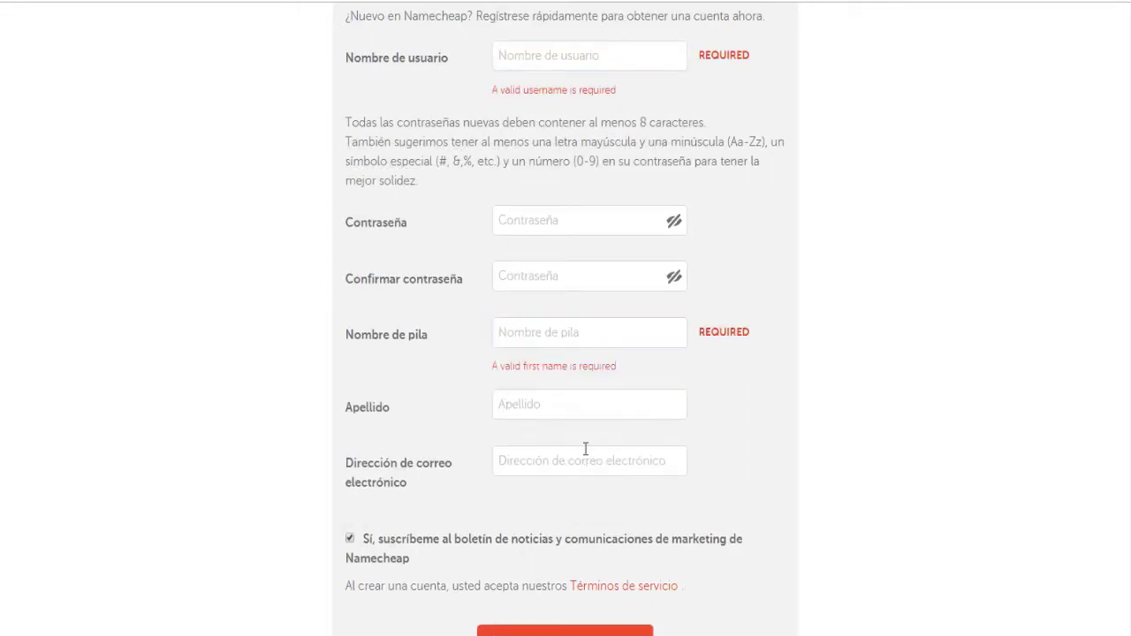
Step: Check the newsletter and terms of service lines and try to create the account with all fields empty
{"action": "left_click", "coordinate": [566, 468]}
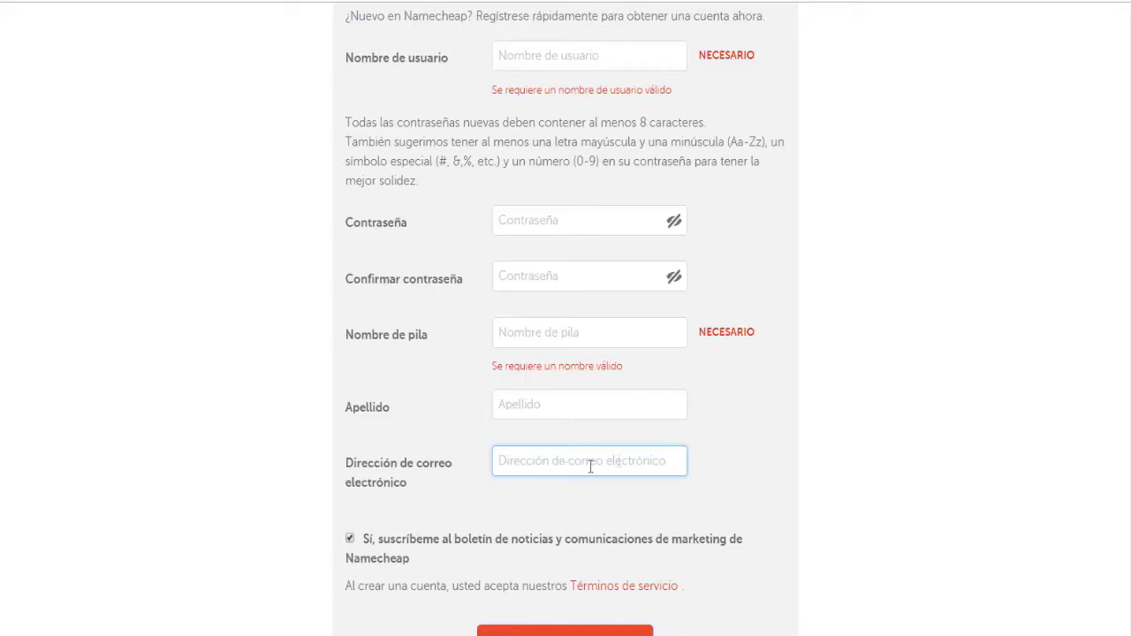
{"action": "scroll", "coordinate": [787, 439], "scroll_direction": "down", "scroll_amount": 1}
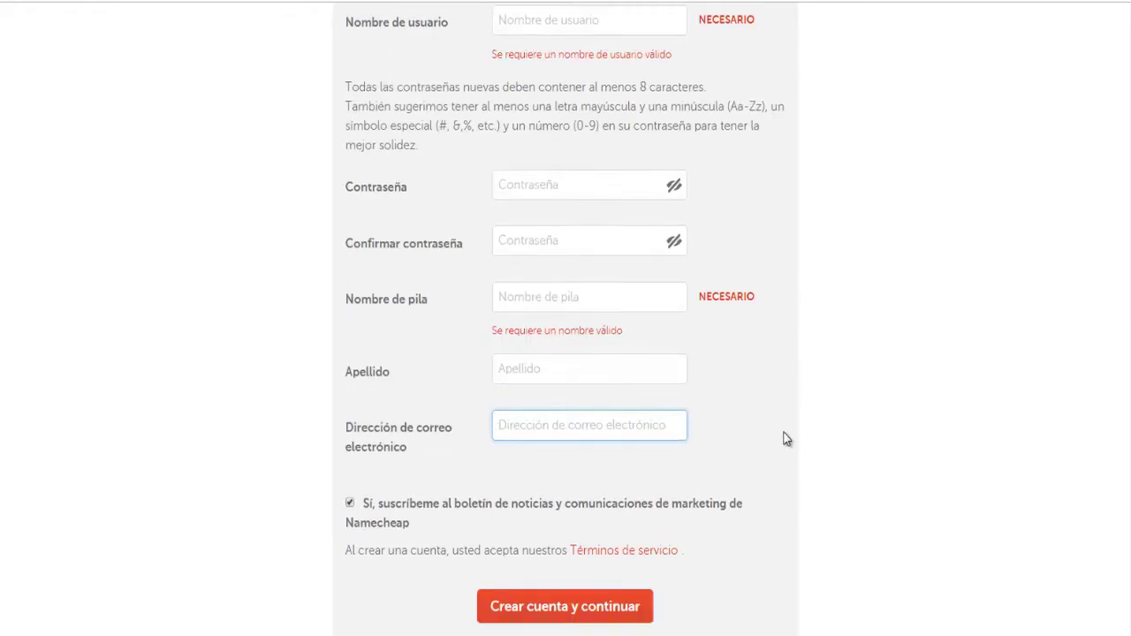
{"action": "scroll", "coordinate": [786, 439], "scroll_direction": "down", "scroll_amount": 1}
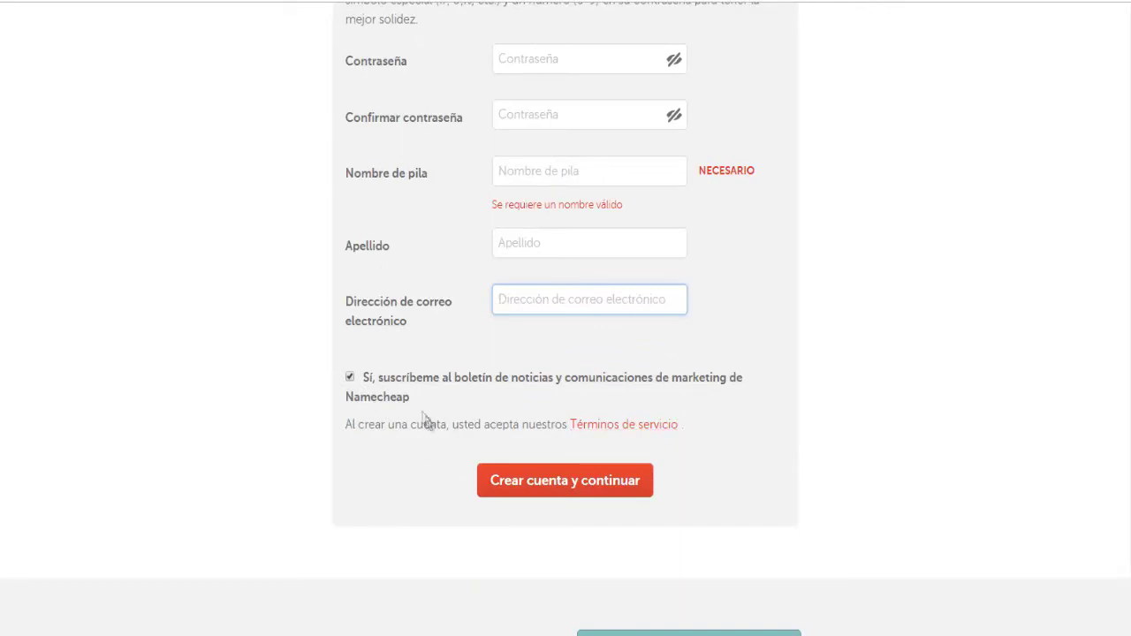
{"action": "left_click", "coordinate": [535, 492]}
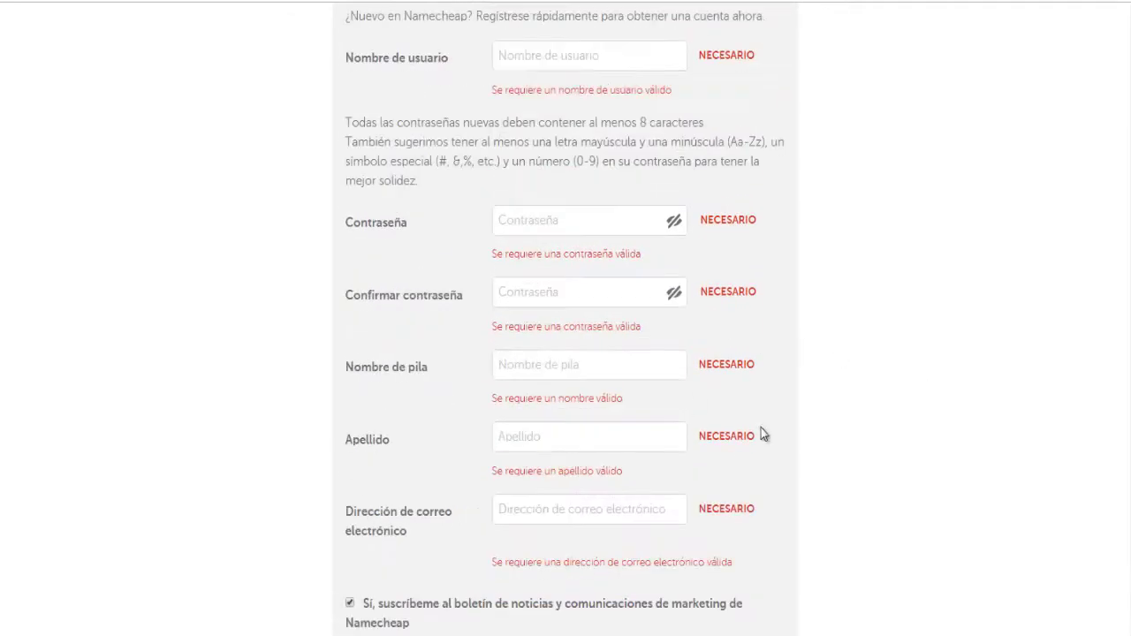
Step: Sign in to the existing Namecheap account by entering the account password
{"action": "scroll", "coordinate": [762, 430], "scroll_direction": "up", "scroll_amount": 3}
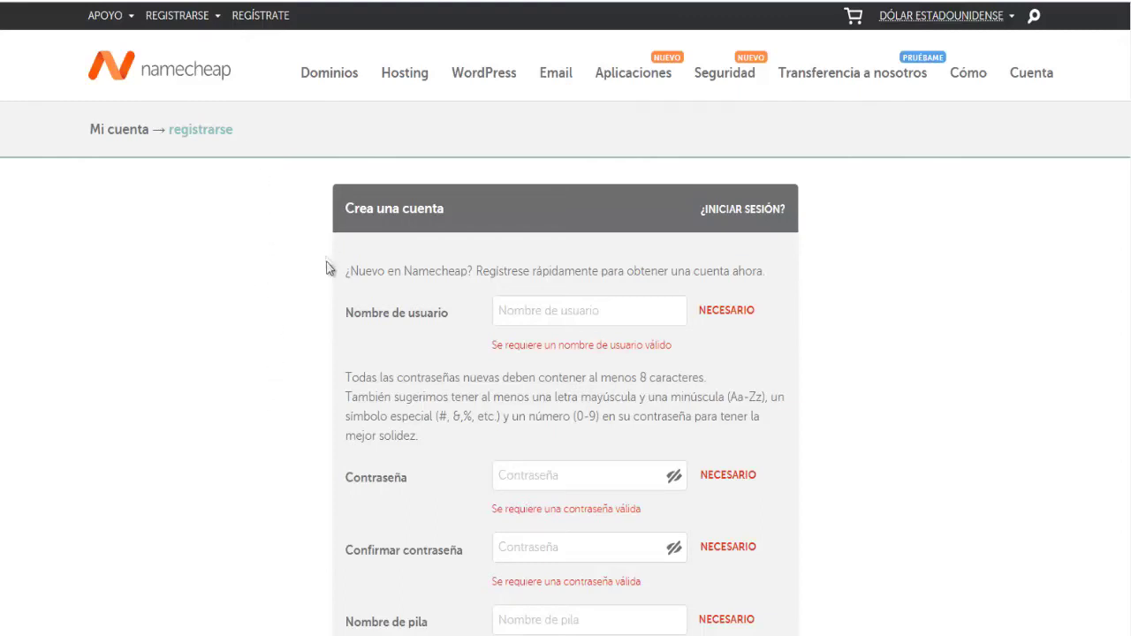
{"action": "left_click", "coordinate": [189, 18]}
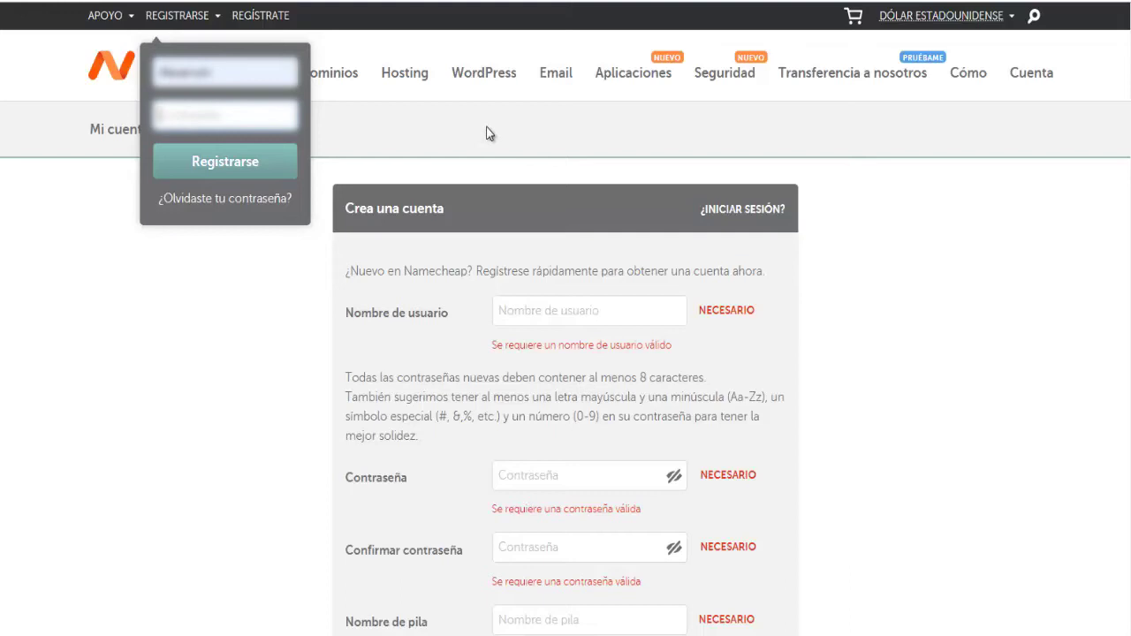
{"action": "type", "text": "••••••••"}
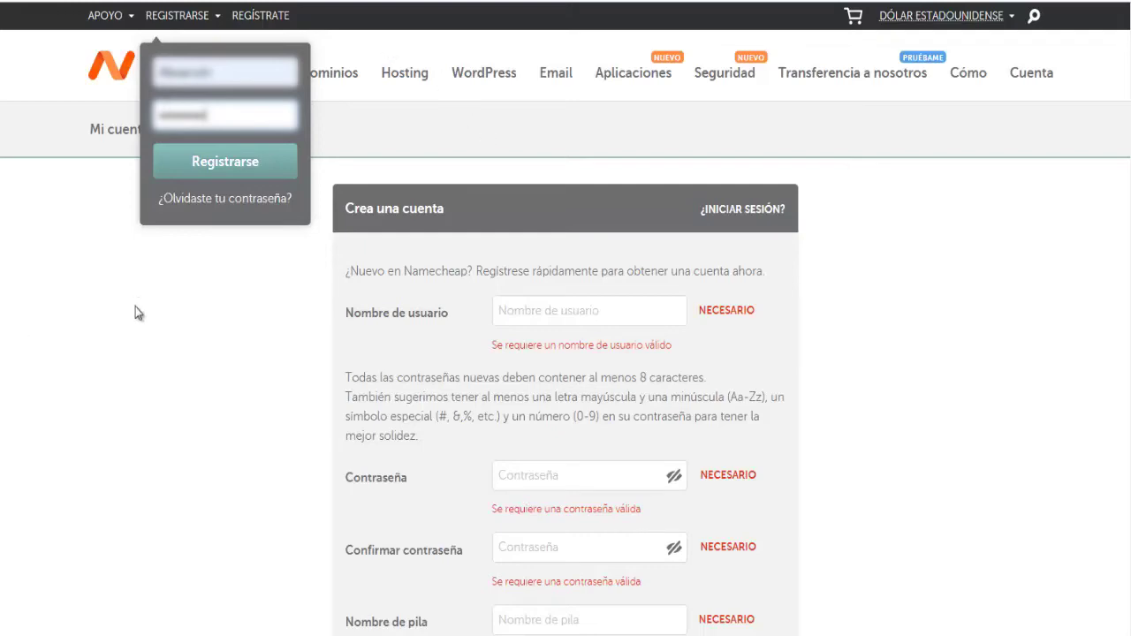
{"action": "key", "text": "Return"}
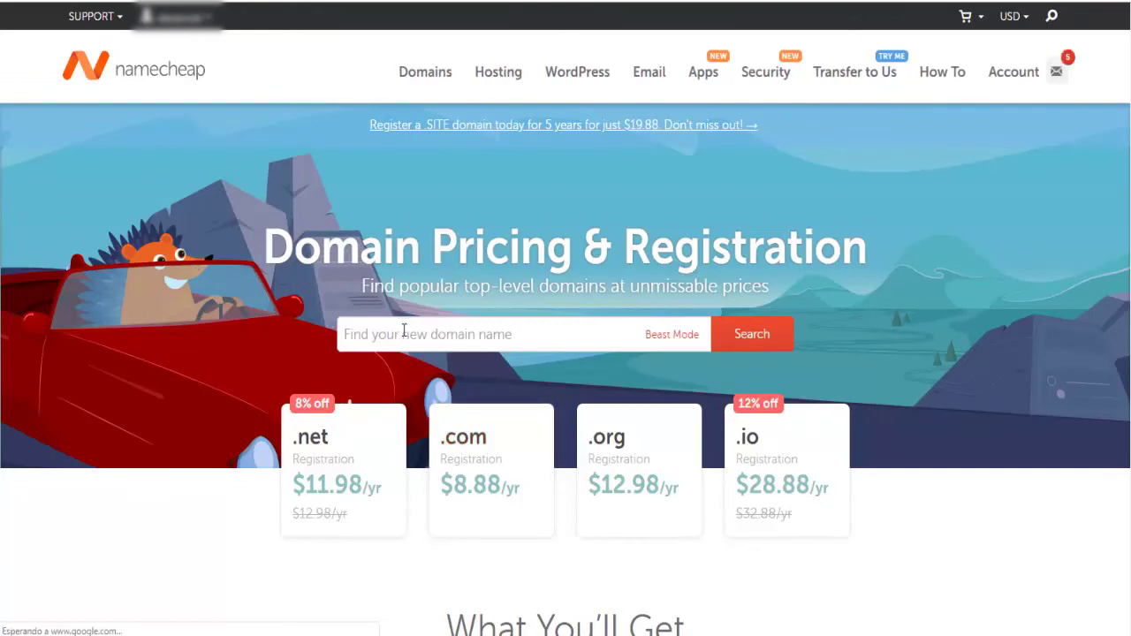
Step: Search for the domain name tusdeportesextremos.com
{"action": "left_click", "coordinate": [496, 332]}
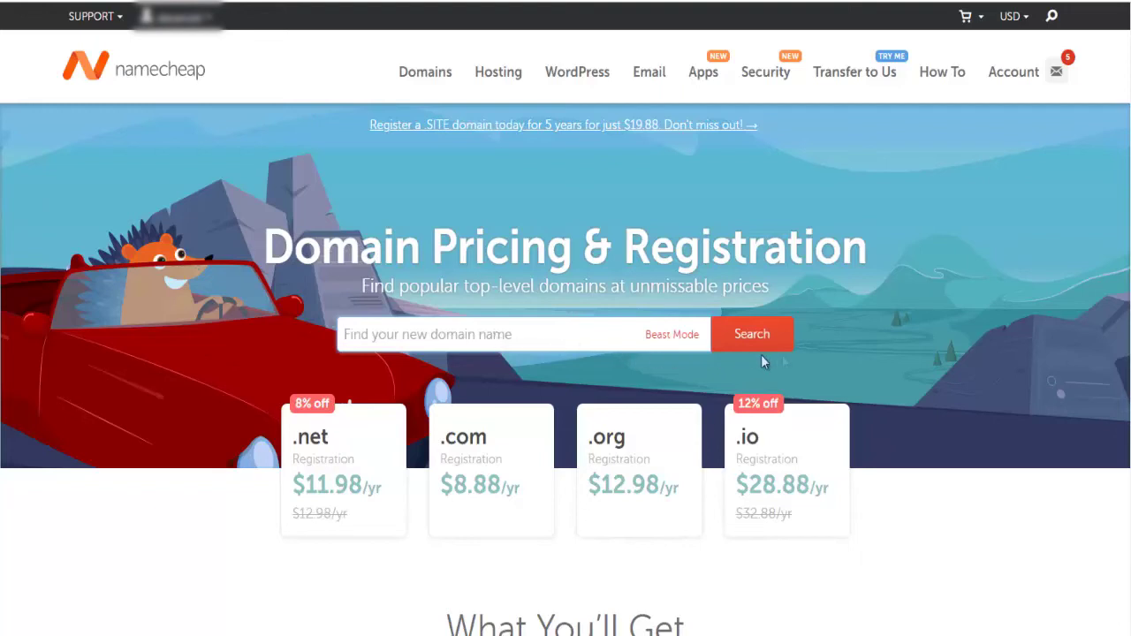
{"action": "type", "text": "tus"}
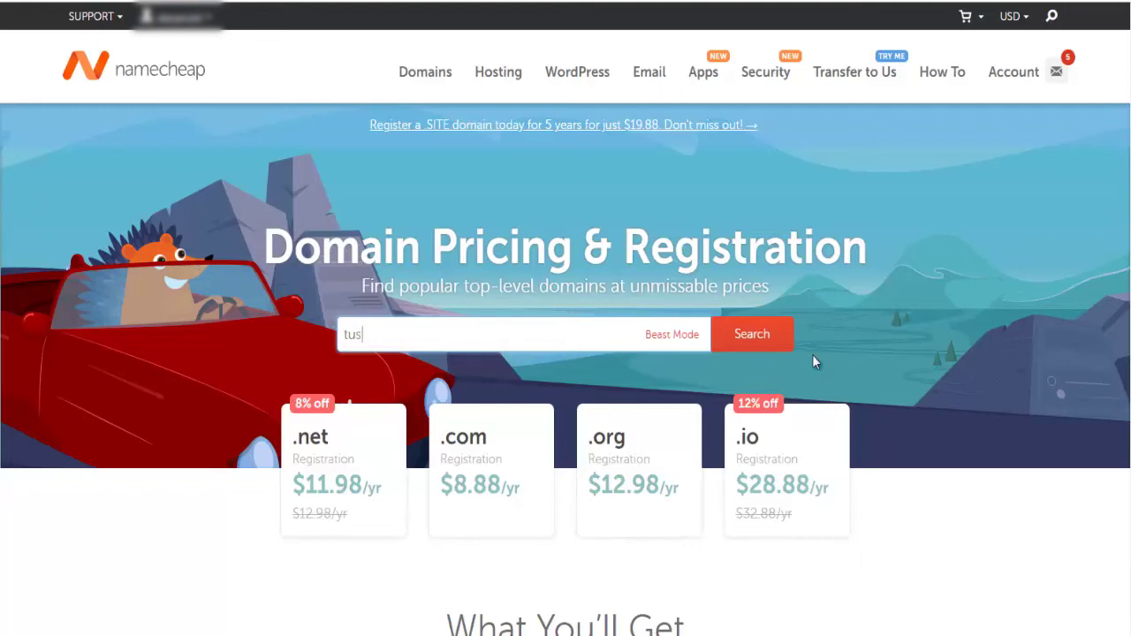
{"action": "type", "text": "deportesextremo"}
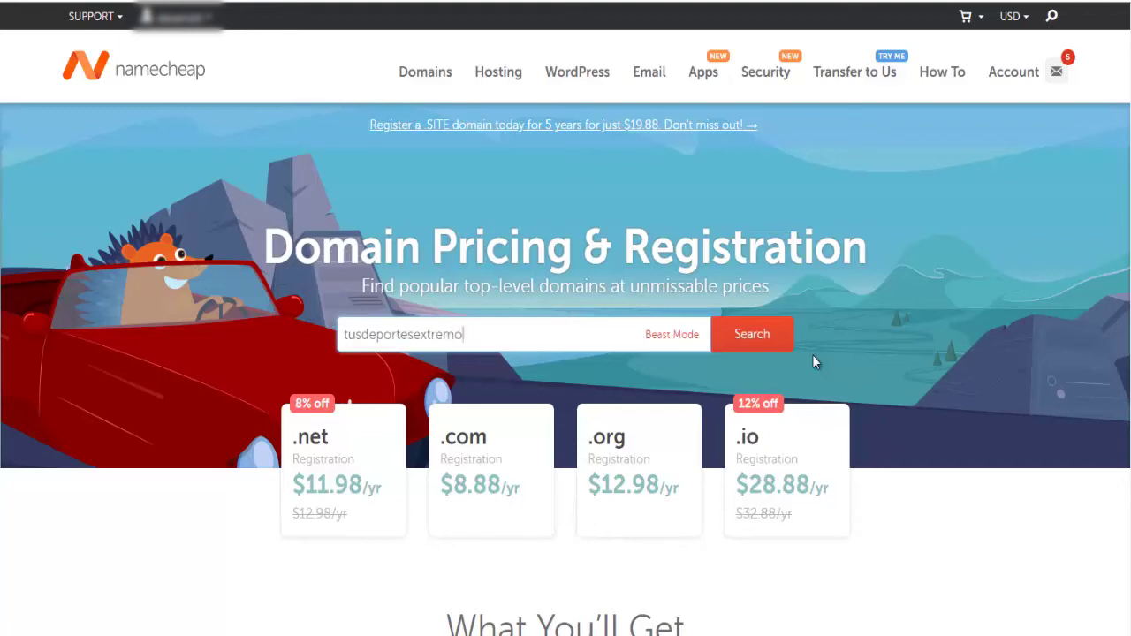
{"action": "type", "text": "s.com"}
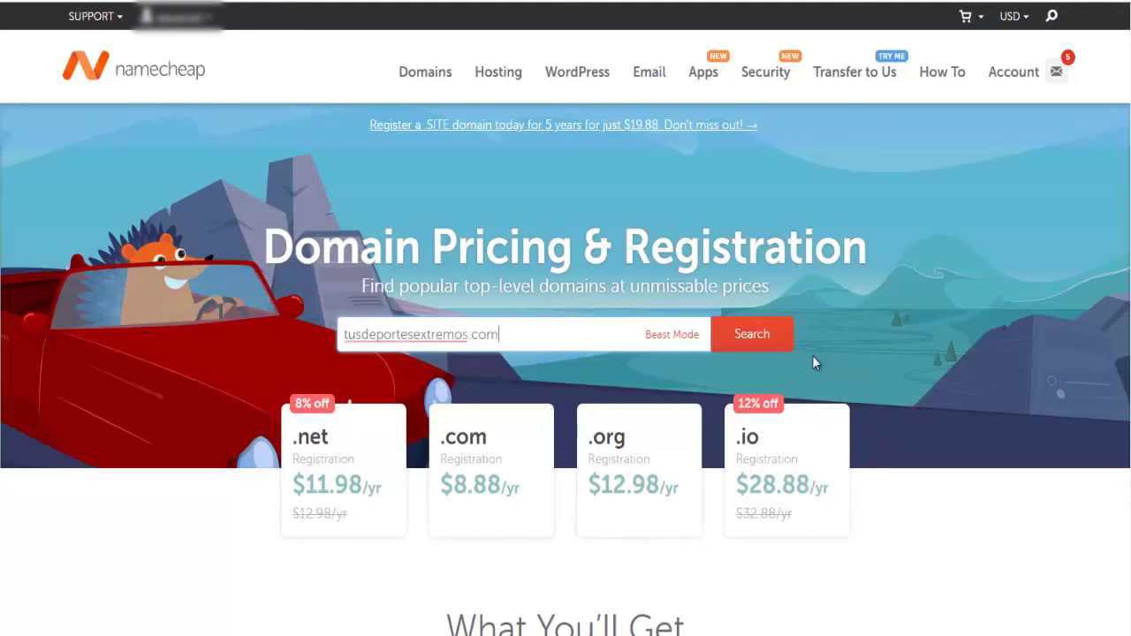
{"action": "left_click", "coordinate": [743, 333]}
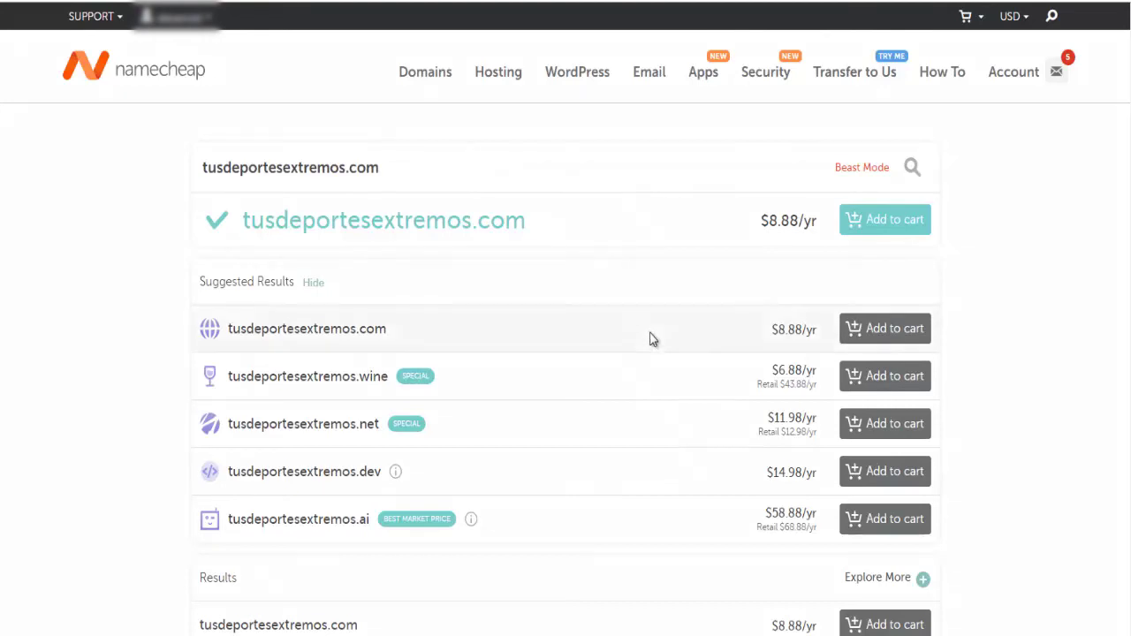
Step: Add tusdeportesextremos.com to the cart and proceed to checkout
{"action": "scroll", "coordinate": [652, 336], "scroll_direction": "down", "scroll_amount": 1}
{"action": "scroll", "coordinate": [650, 337], "scroll_direction": "up", "scroll_amount": 1}
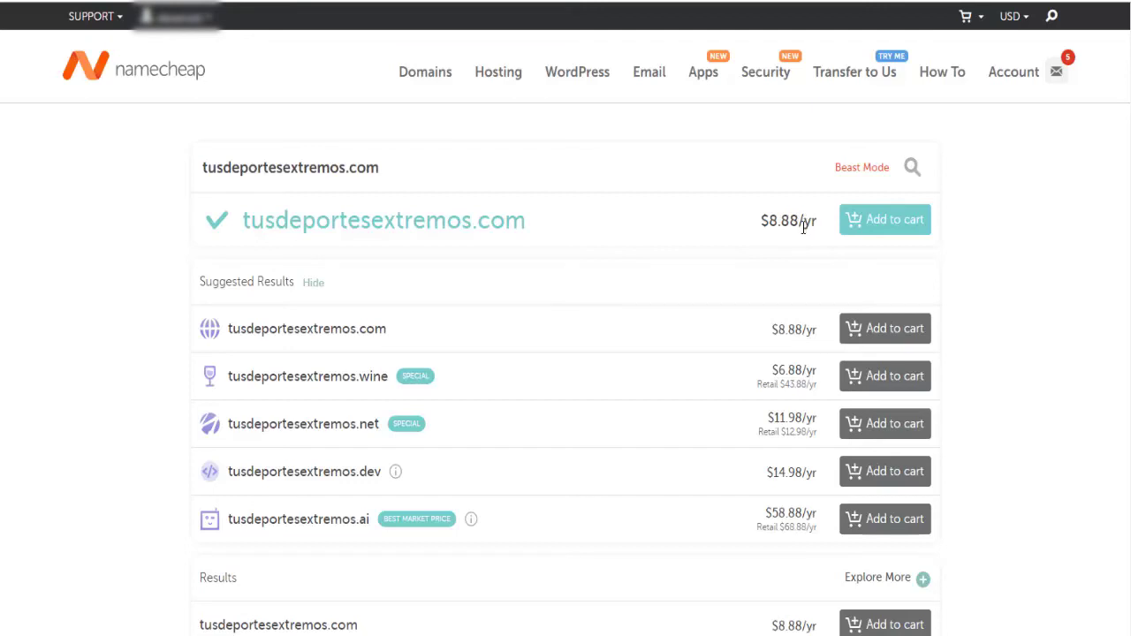
{"action": "left_click", "coordinate": [861, 227]}
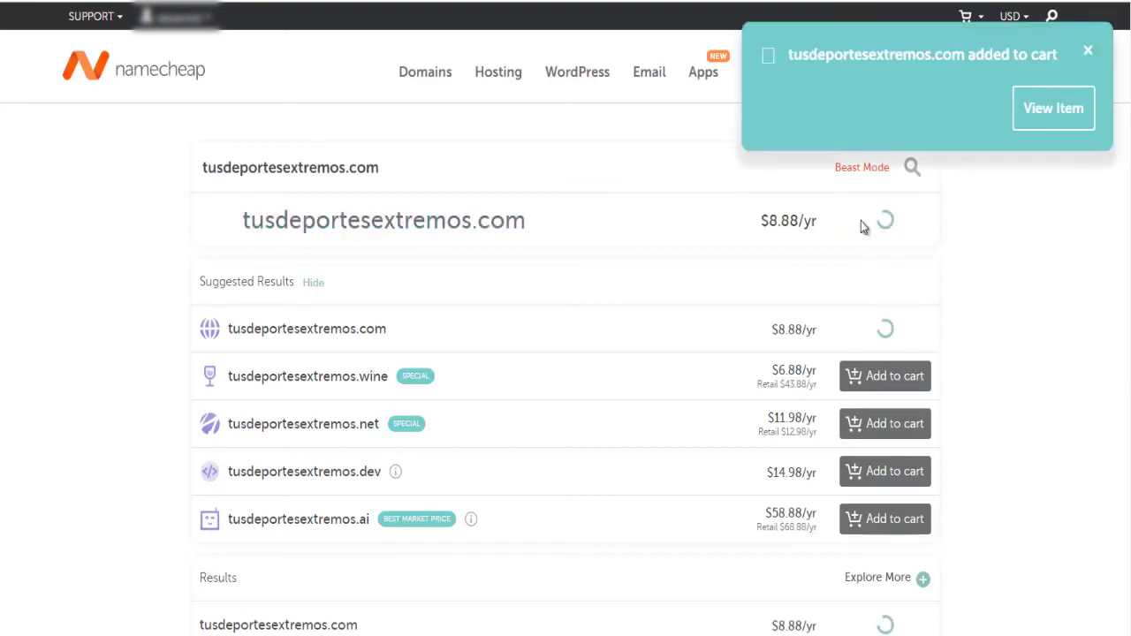
{"action": "scroll", "coordinate": [1035, 341], "scroll_direction": "down", "scroll_amount": 3}
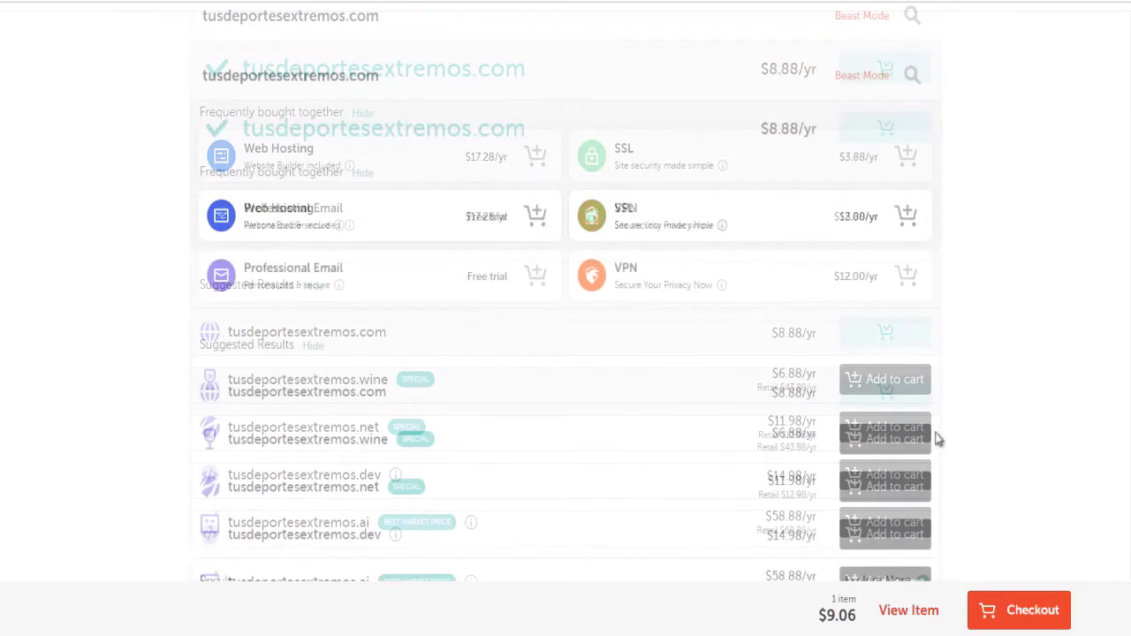
{"action": "scroll", "coordinate": [935, 434], "scroll_direction": "up", "scroll_amount": 3}
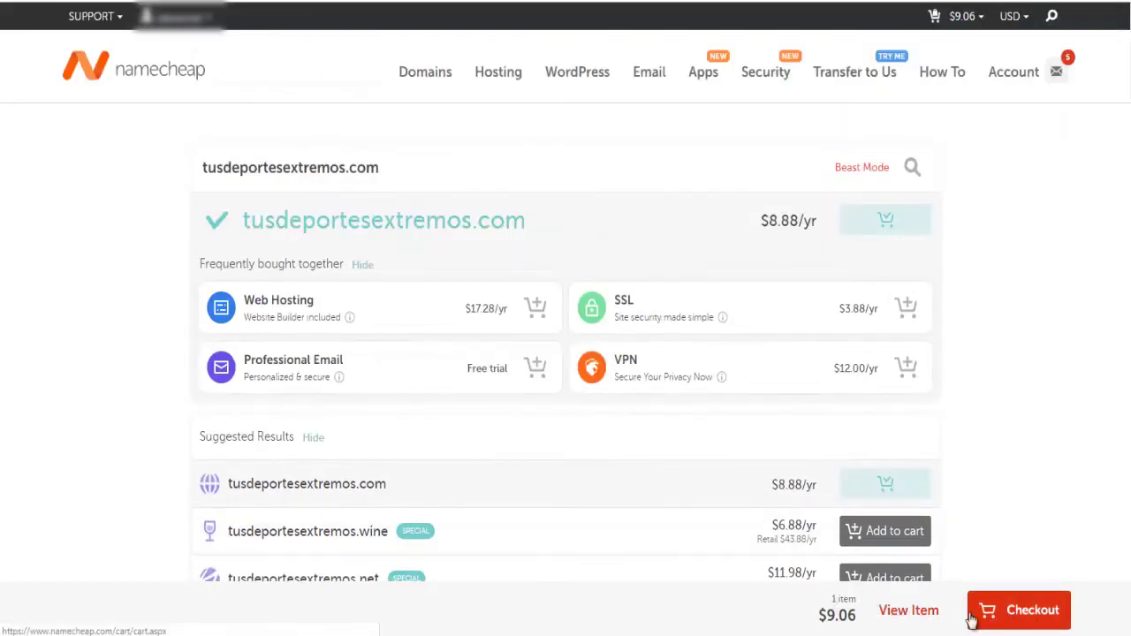
{"action": "left_click", "coordinate": [1033, 618]}
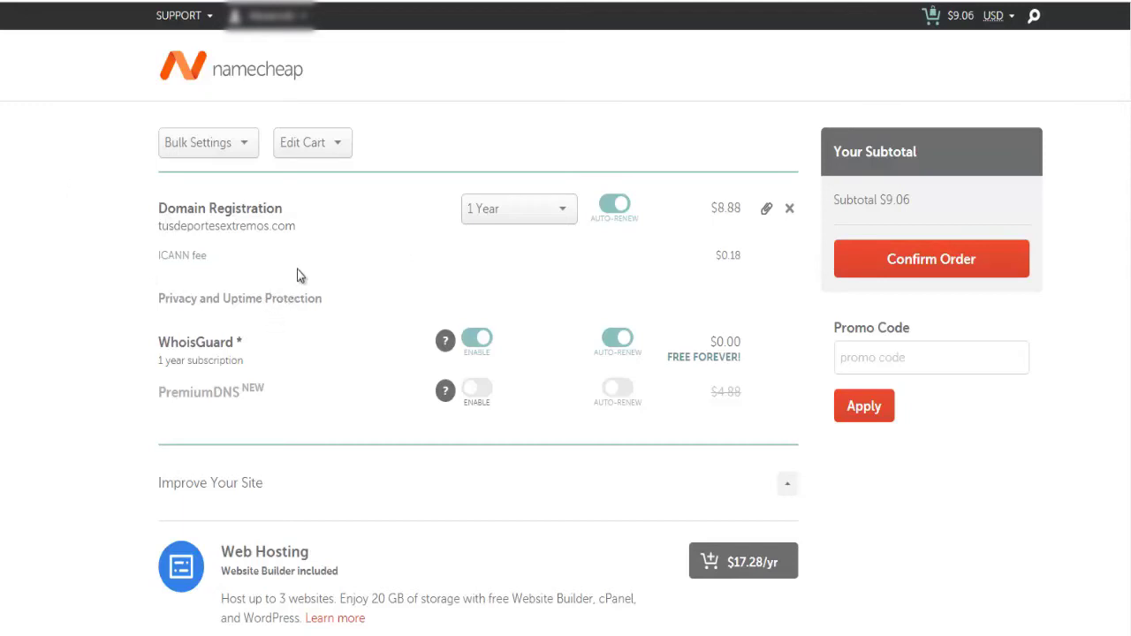
Step: Check the registration period and the optional add-ons in the cart, keep the 1 Year term and confirm the order
{"action": "left_click", "coordinate": [539, 228]}
{"action": "left_click", "coordinate": [538, 221]}
{"action": "scroll", "coordinate": [490, 368], "scroll_direction": "down", "scroll_amount": 1}
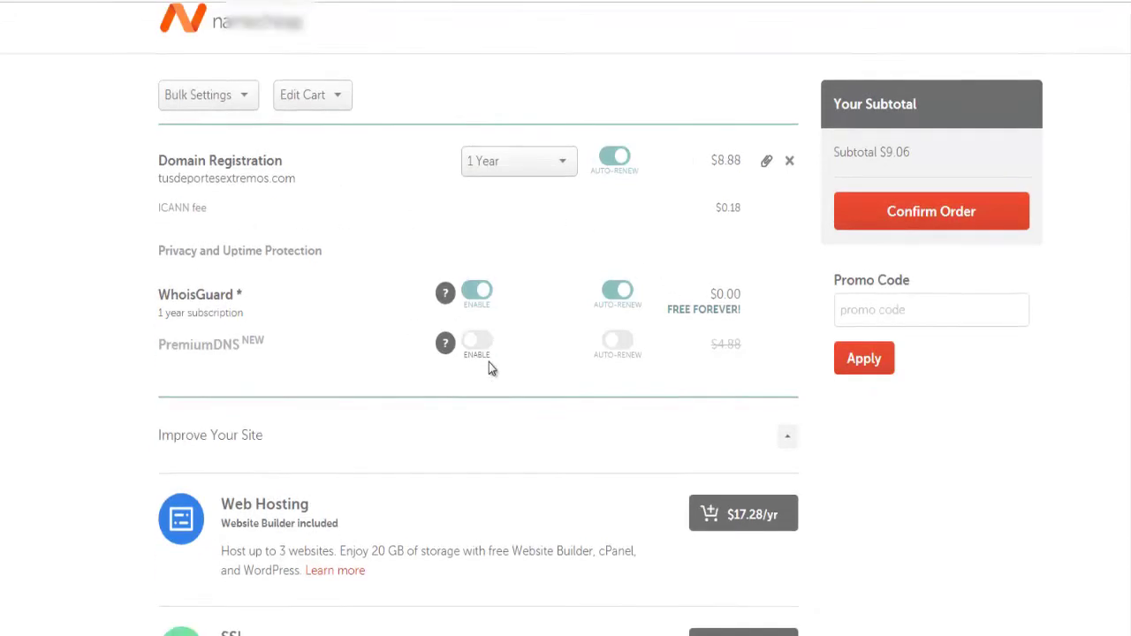
{"action": "scroll", "coordinate": [491, 368], "scroll_direction": "down", "scroll_amount": 7}
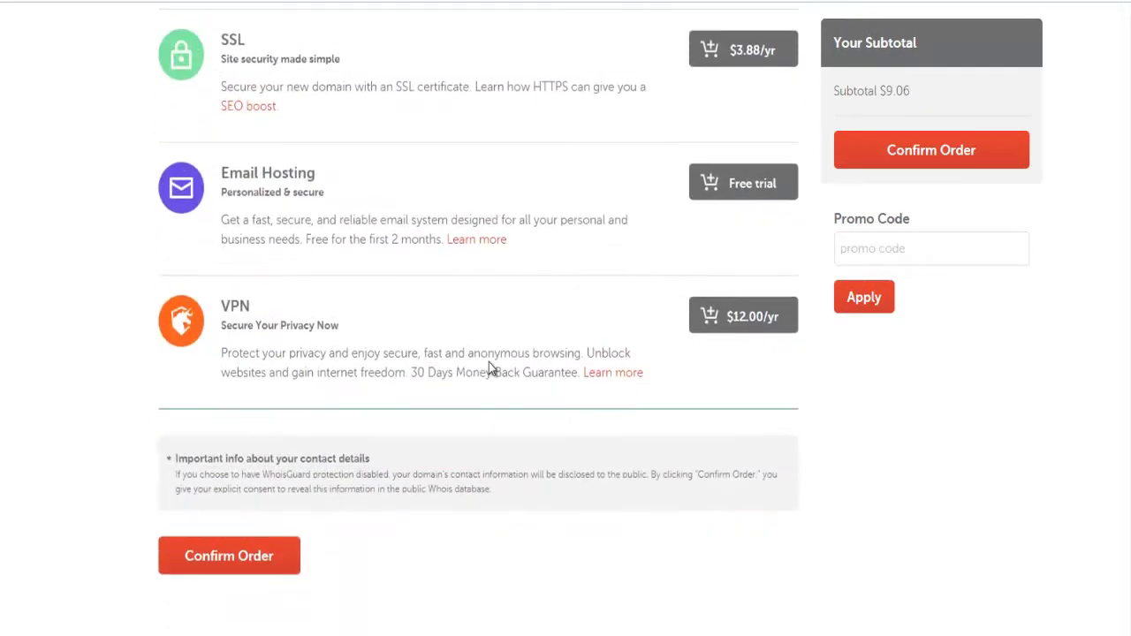
{"action": "scroll", "coordinate": [489, 362], "scroll_direction": "down", "scroll_amount": 3}
{"action": "left_click", "coordinate": [250, 323]}
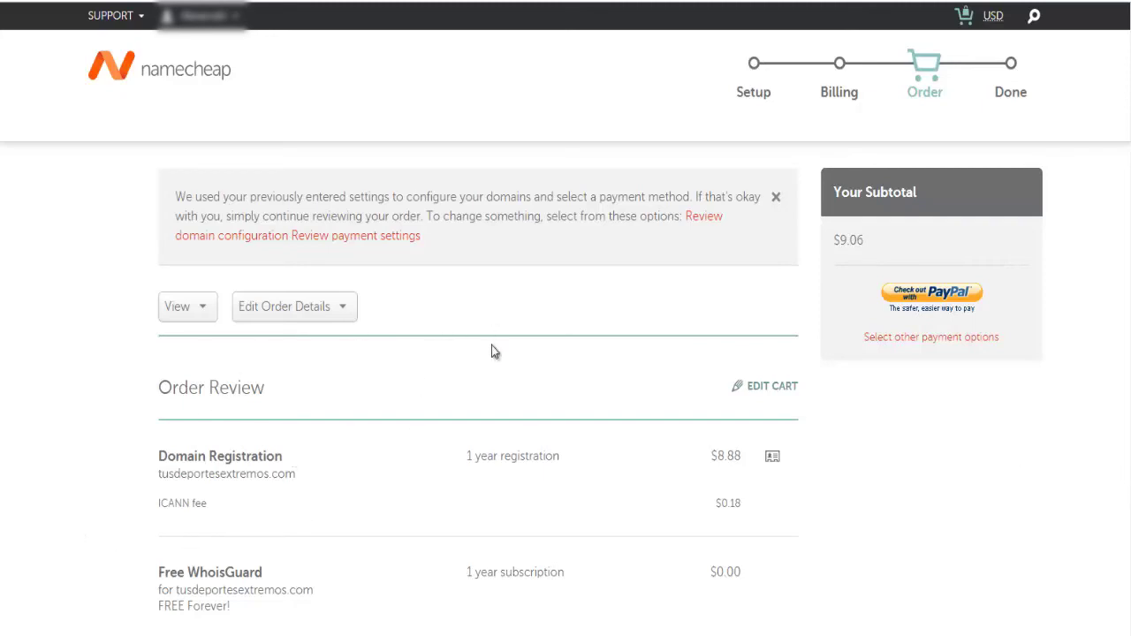
Step: Examine the order review and the payment details for the domain registration
{"action": "scroll", "coordinate": [491, 352], "scroll_direction": "down", "scroll_amount": 3}
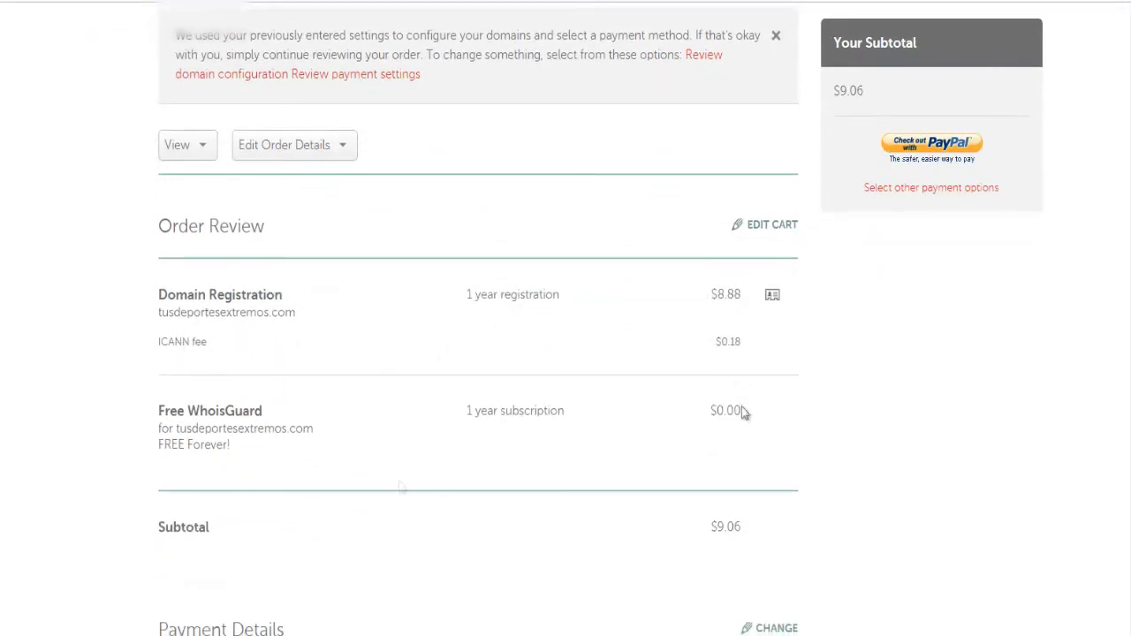
{"action": "scroll", "coordinate": [448, 384], "scroll_direction": "down", "scroll_amount": 3}
{"action": "scroll", "coordinate": [448, 385], "scroll_direction": "down", "scroll_amount": 3}
{"action": "scroll", "coordinate": [448, 386], "scroll_direction": "up", "scroll_amount": 3}
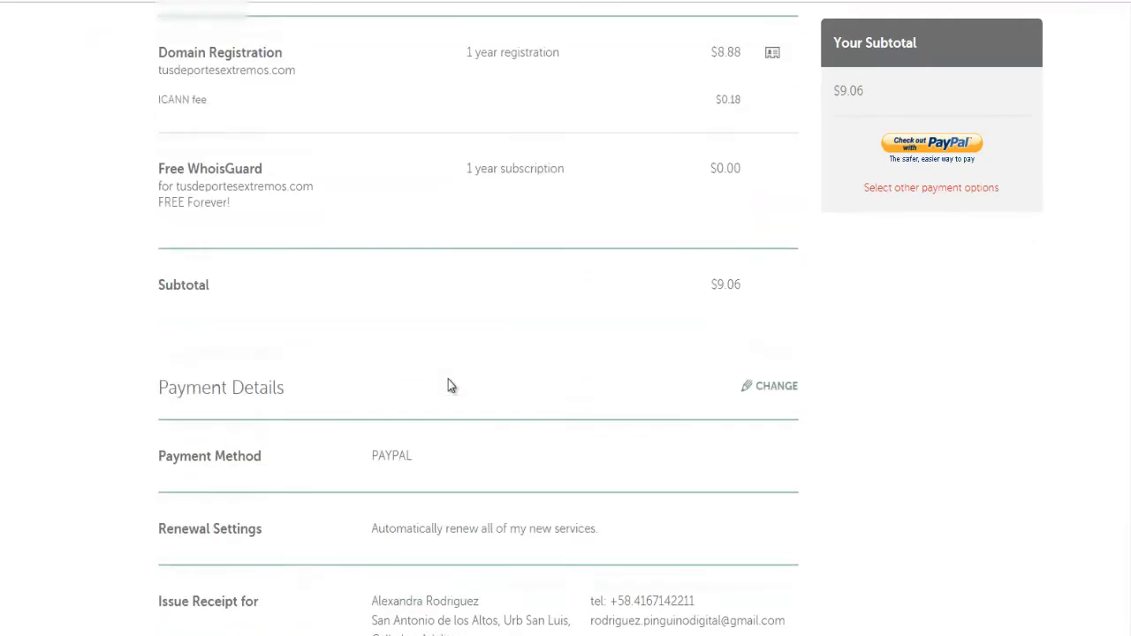
{"action": "scroll", "coordinate": [448, 382], "scroll_direction": "up", "scroll_amount": 4}
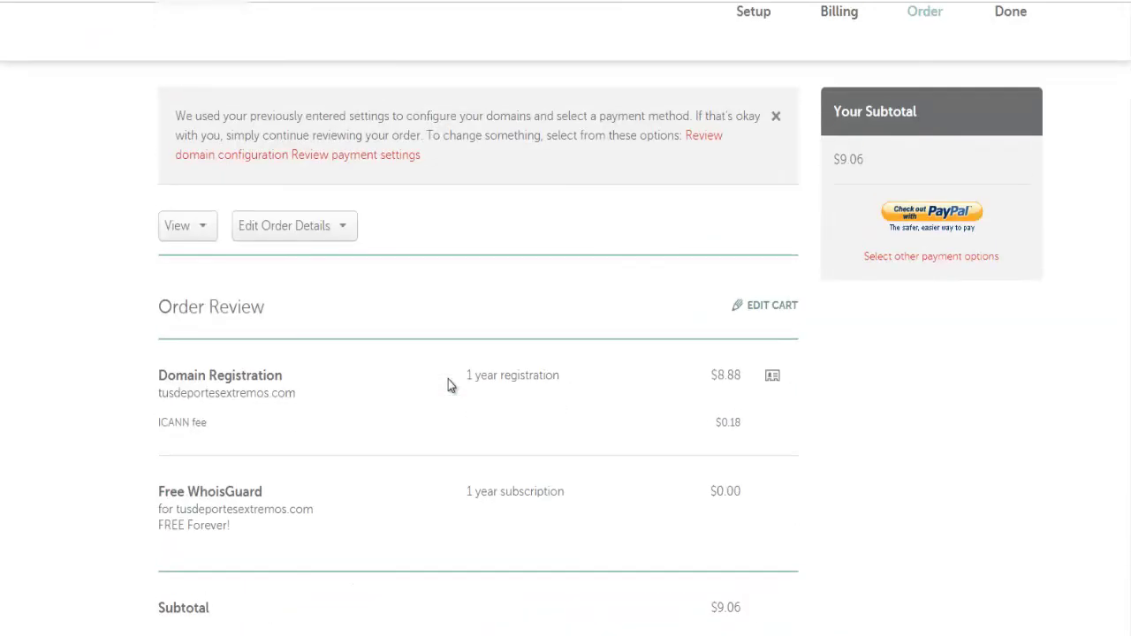
{"action": "scroll", "coordinate": [448, 382], "scroll_direction": "up", "scroll_amount": 1}
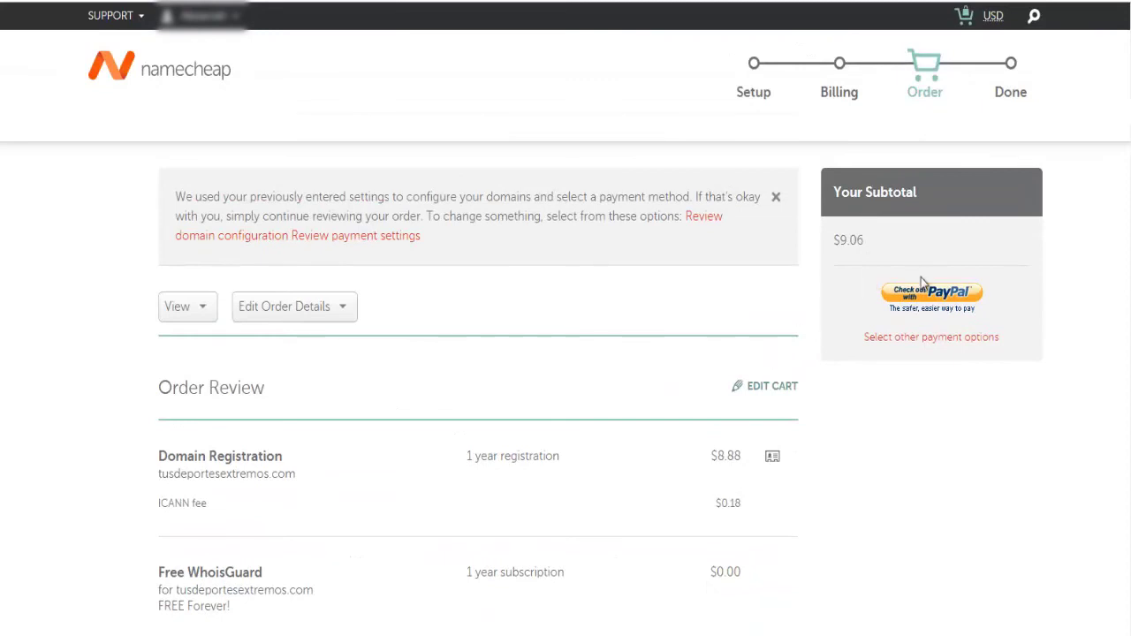
Step: Pay for the domain order with PayPal, signing in with the account password and using the PayPal balance
{"action": "left_click", "coordinate": [948, 300]}
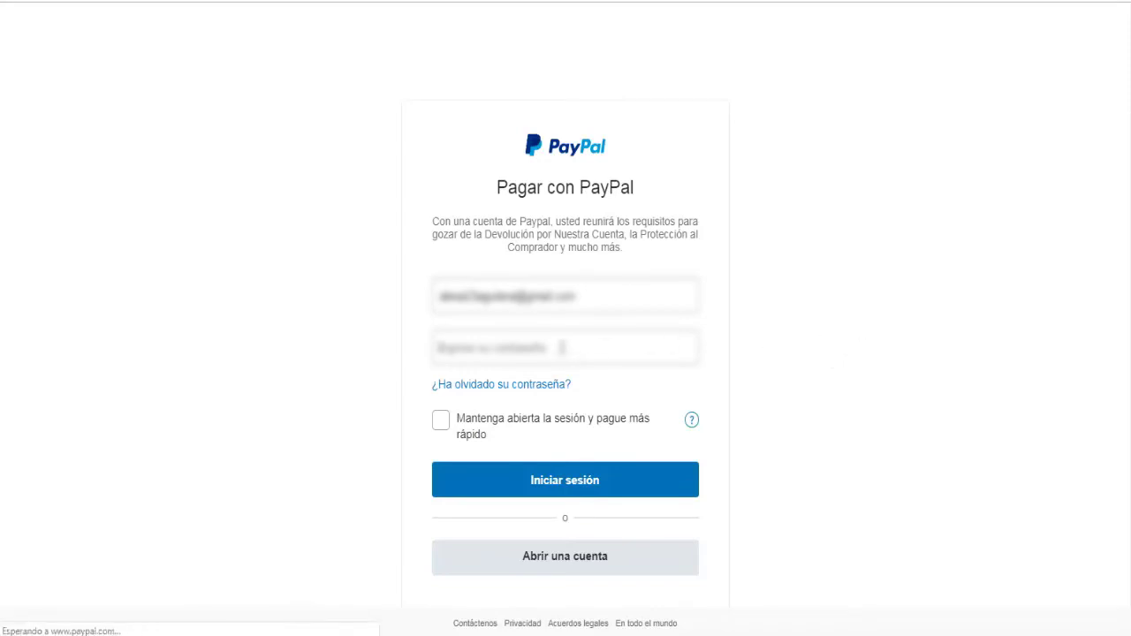
{"action": "left_click", "coordinate": [562, 348]}
{"action": "key", "text": "ctrl+v"}
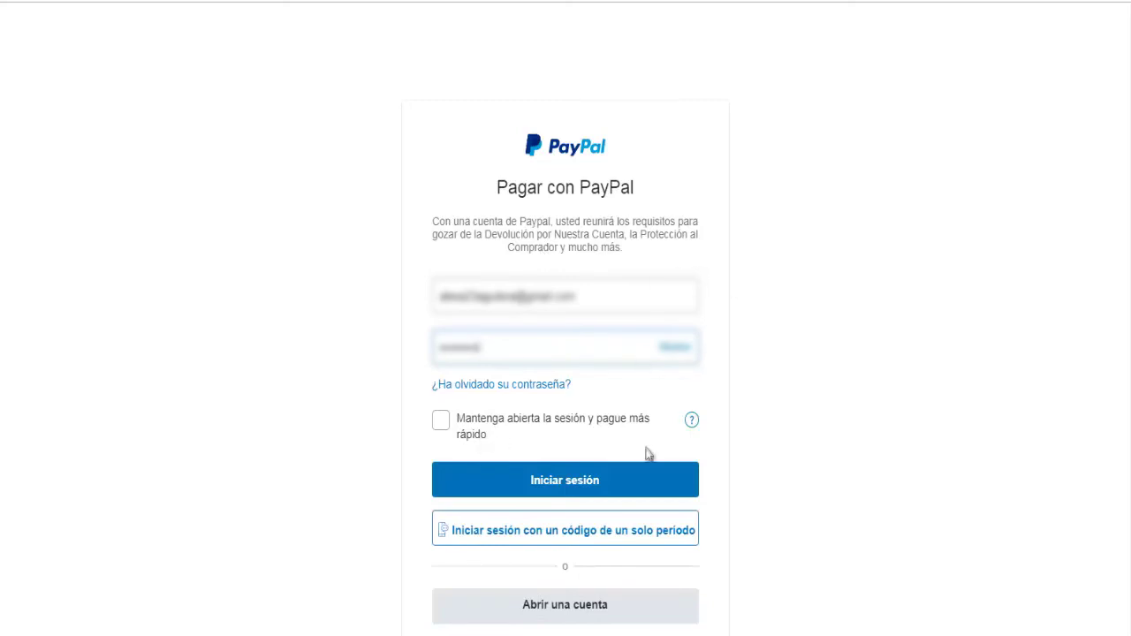
{"action": "left_click", "coordinate": [569, 489]}
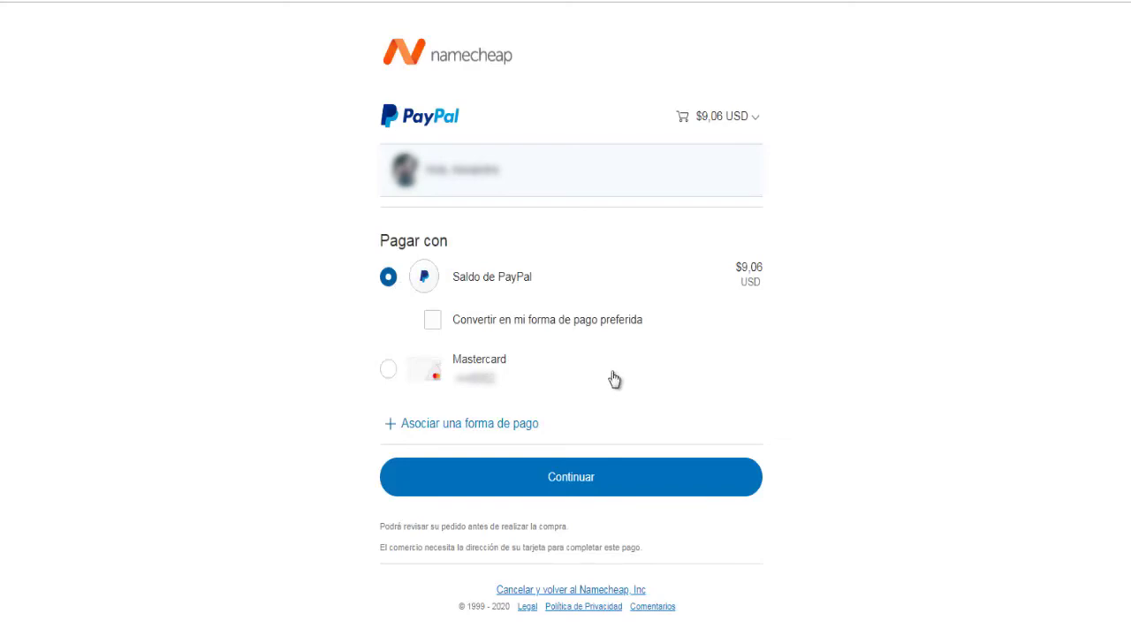
{"action": "left_click", "coordinate": [592, 477]}
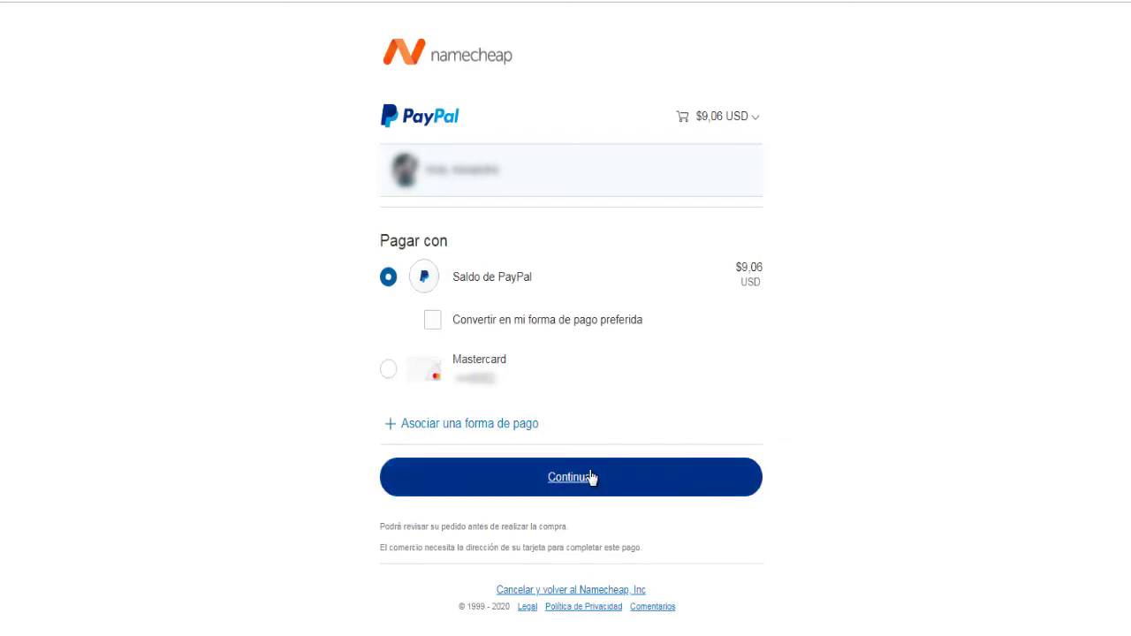
{"action": "left_click", "coordinate": [592, 477]}
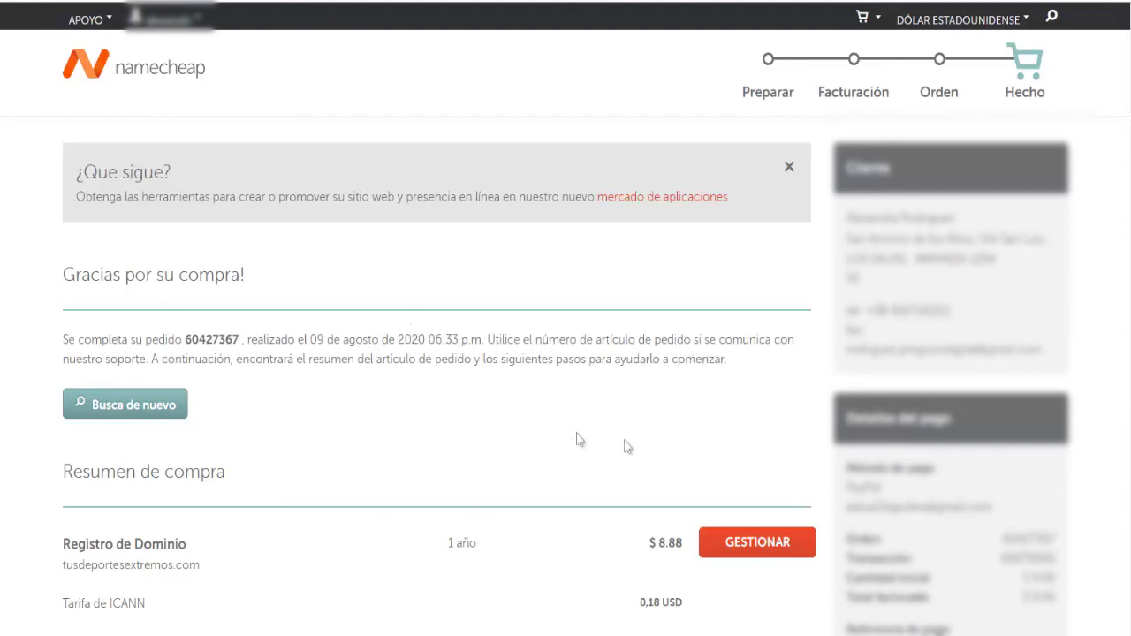
Step: Review the purchase summary and open the management page for the tusdeportesextremos.com registration
{"action": "scroll", "coordinate": [746, 411], "scroll_direction": "down", "scroll_amount": 2}
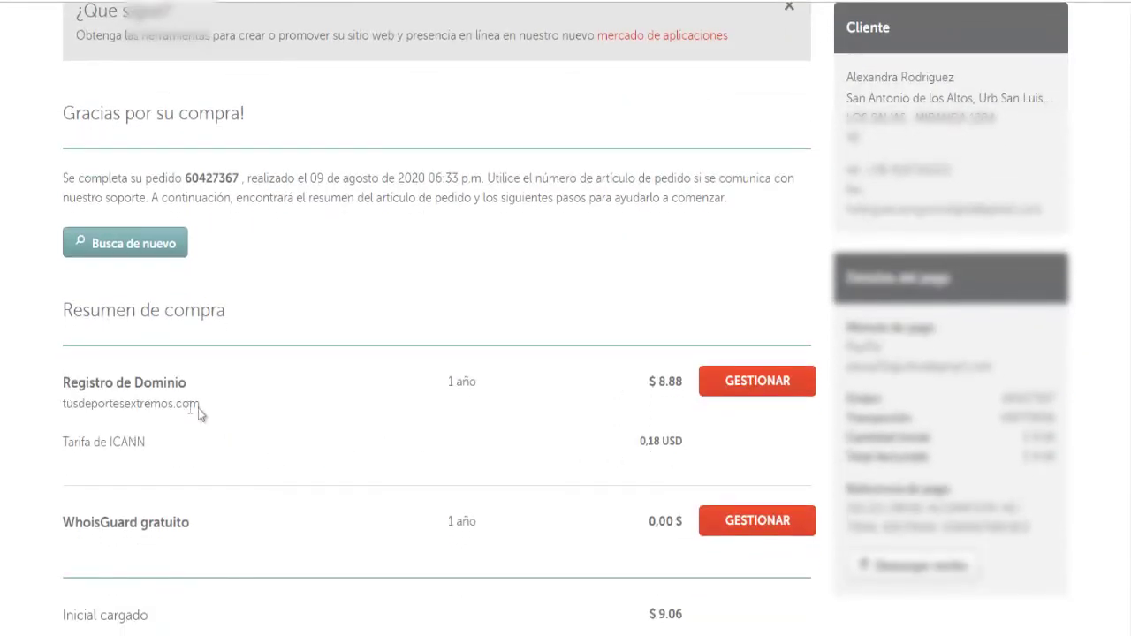
{"action": "scroll", "coordinate": [348, 426], "scroll_direction": "down", "scroll_amount": 1}
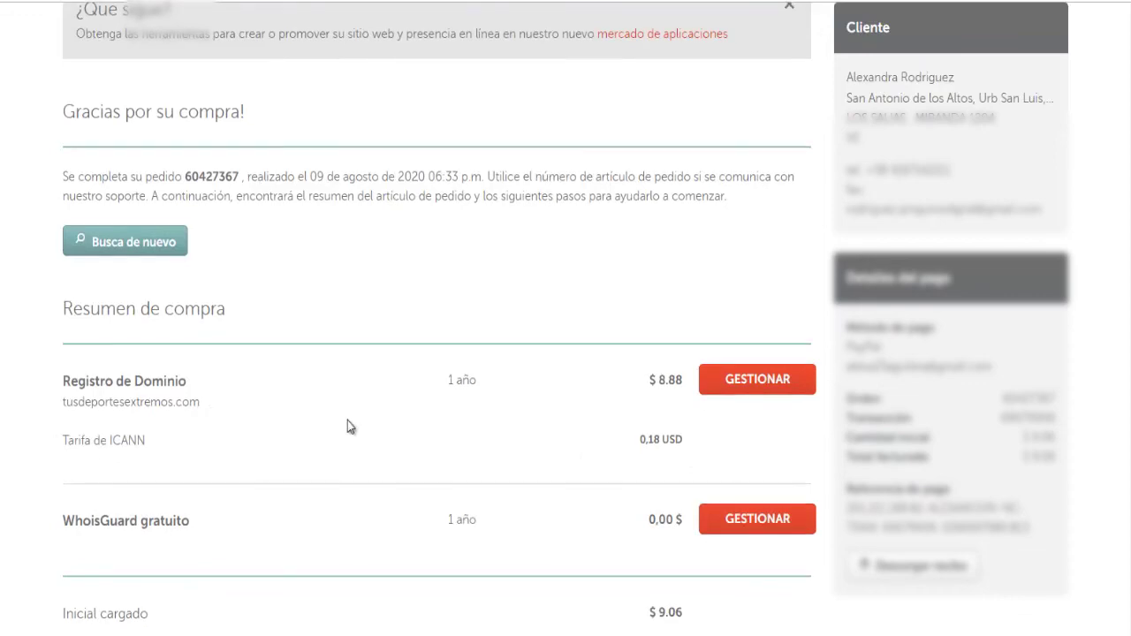
{"action": "scroll", "coordinate": [347, 422], "scroll_direction": "down", "scroll_amount": 3}
{"action": "scroll", "coordinate": [348, 423], "scroll_direction": "up", "scroll_amount": 4}
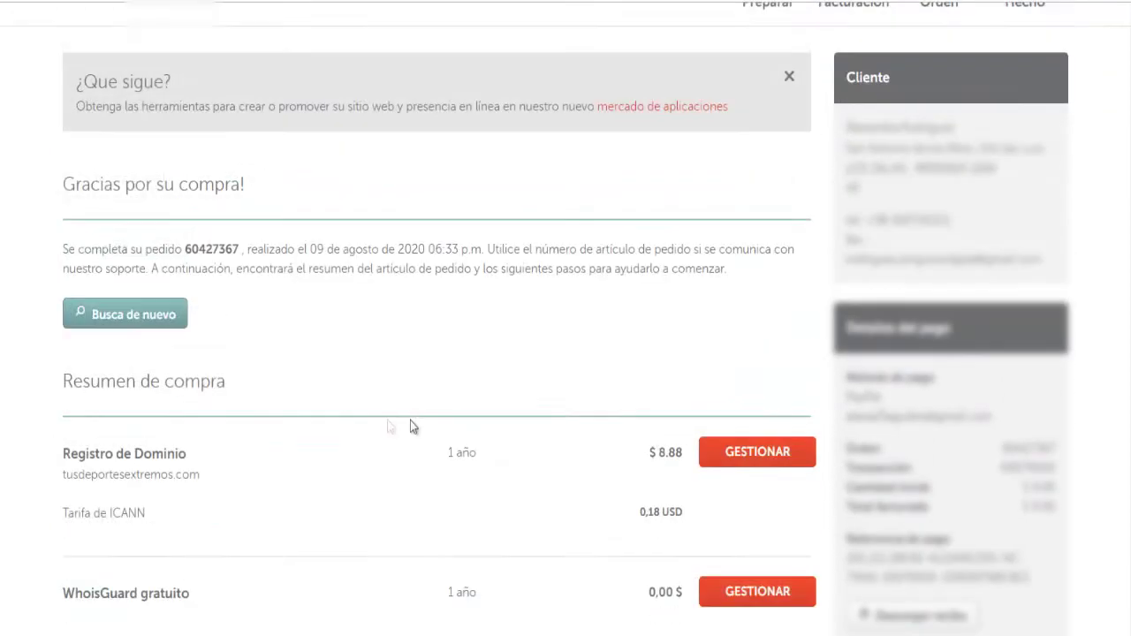
{"action": "scroll", "coordinate": [441, 423], "scroll_direction": "up", "scroll_amount": 2}
{"action": "scroll", "coordinate": [441, 423], "scroll_direction": "down", "scroll_amount": 1}
{"action": "left_click", "coordinate": [732, 459]}
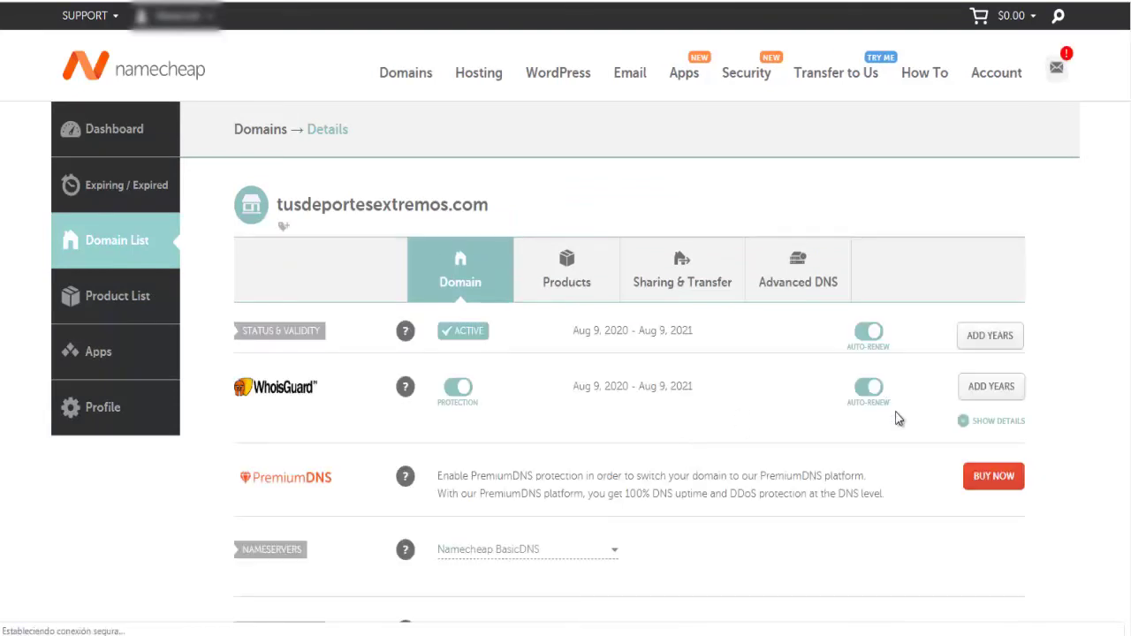
Step: Switch the nameservers of tusdeportesextremos.com to custom DNS
{"action": "scroll", "coordinate": [897, 419], "scroll_direction": "down", "scroll_amount": 1}
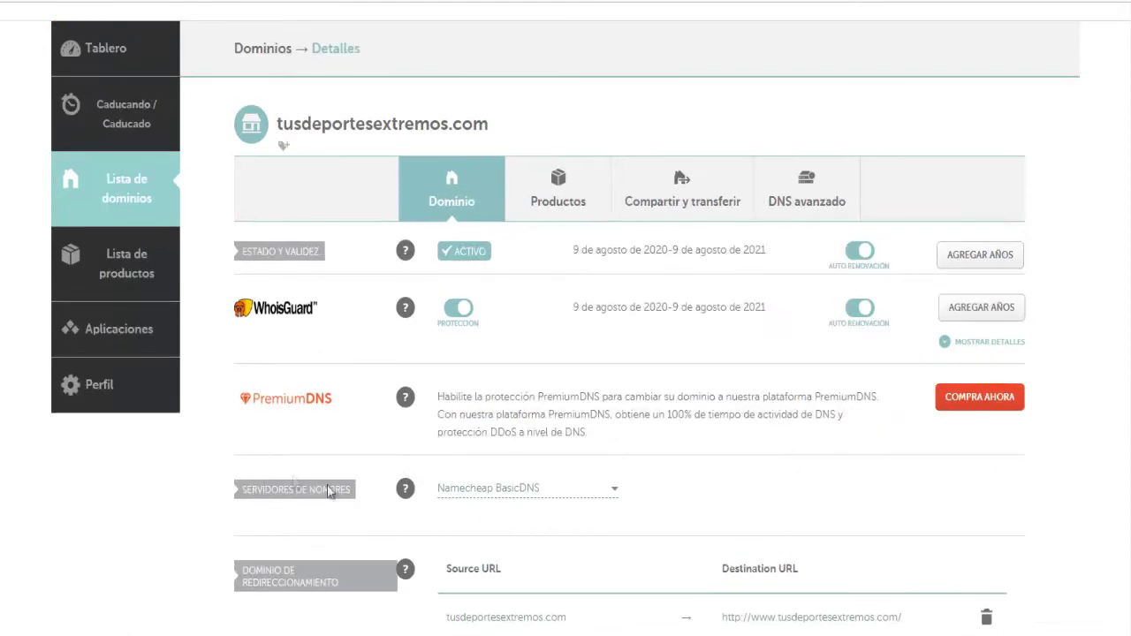
{"action": "left_click", "coordinate": [530, 489]}
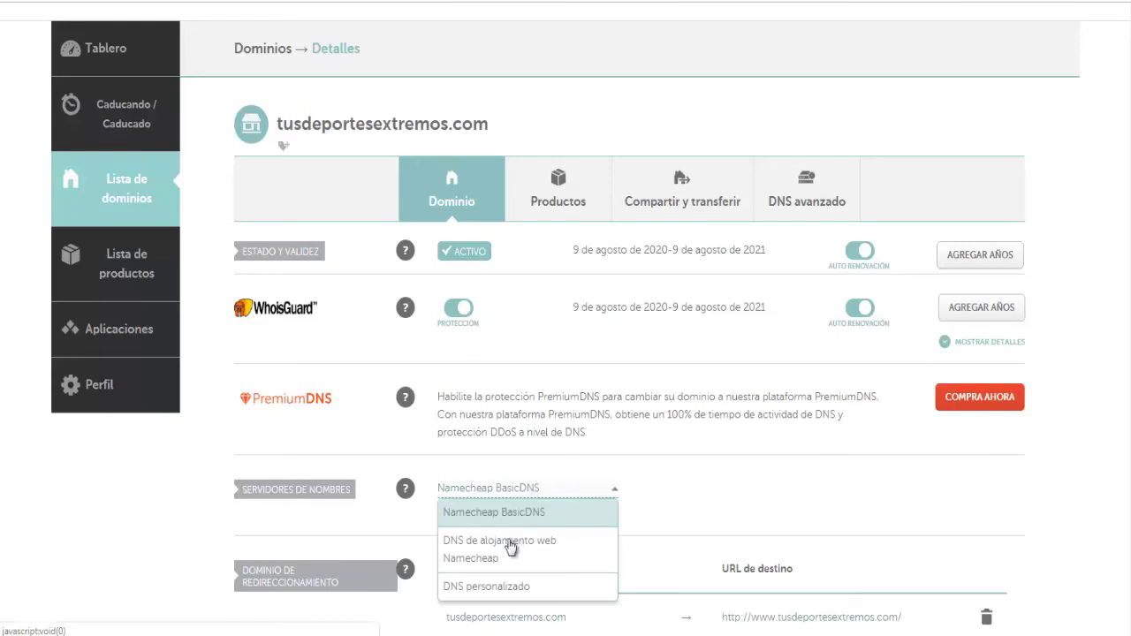
{"action": "left_click", "coordinate": [483, 595]}
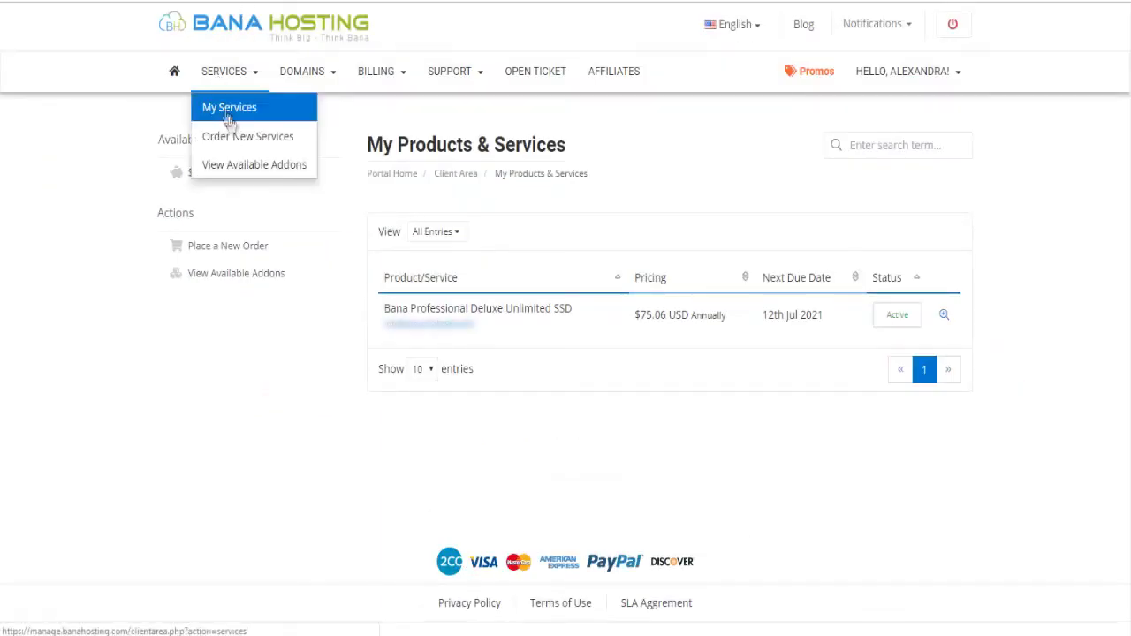
Step: Copy the first nameserver from the Bana Professional Deluxe Unlimited SSD service in BanaHosting into Nameserver 1 of the domain on Namecheap
{"action": "left_click", "coordinate": [639, 332]}
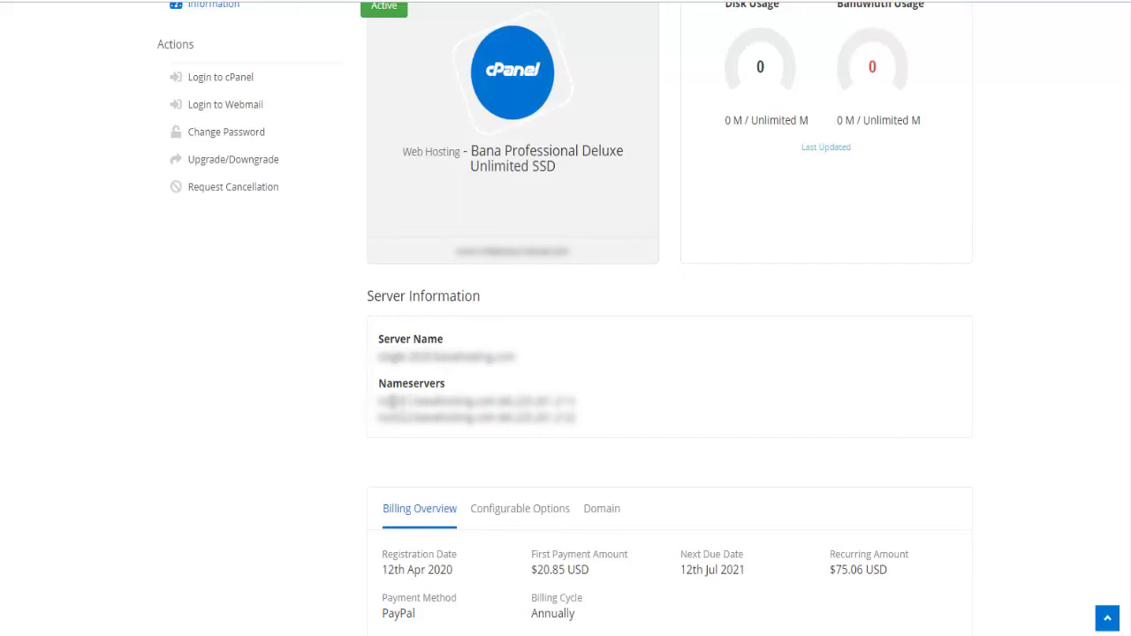
{"action": "left_click_drag", "start_coordinate": [378, 401], "coordinate": [495, 400]}
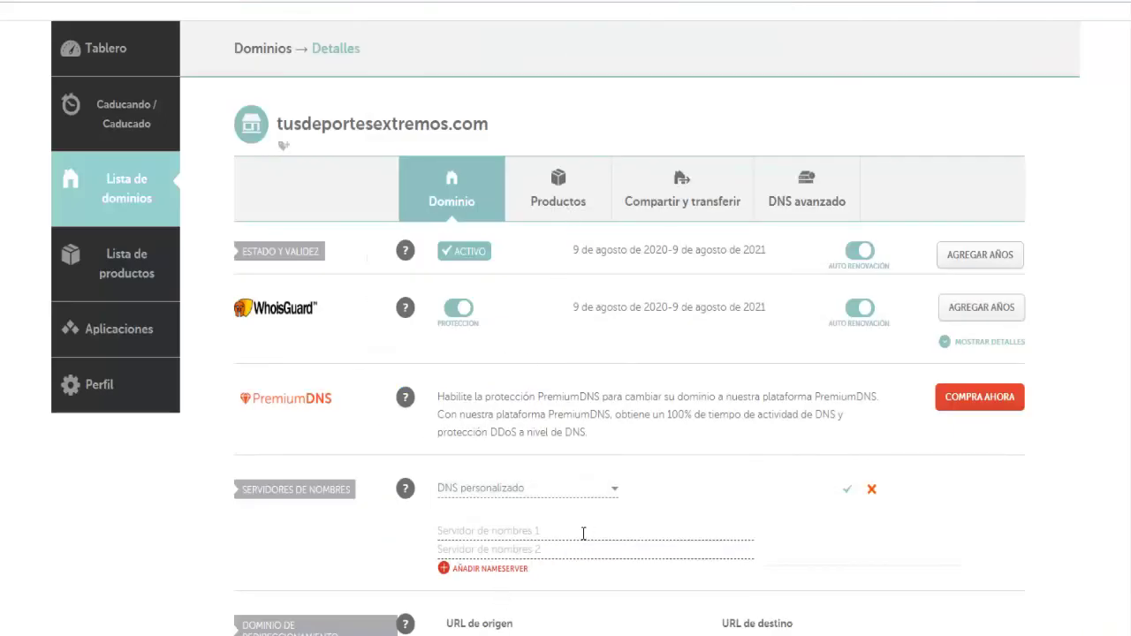
{"action": "left_click", "coordinate": [565, 538]}
{"action": "key", "text": "ctrl+v"}
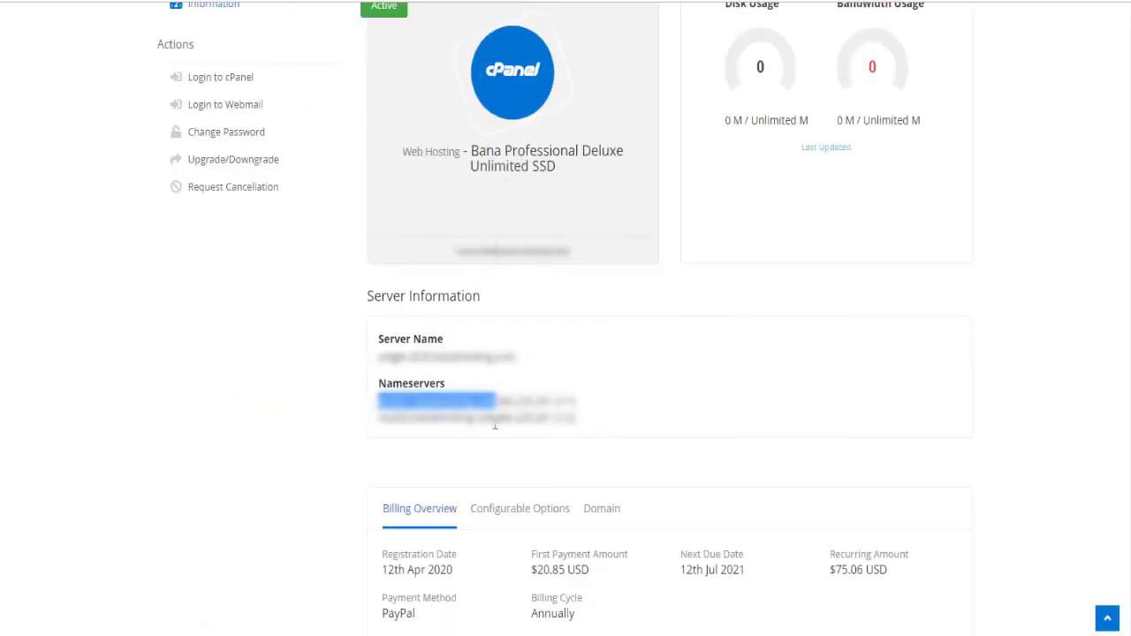
Step: Copy the second BanaHosting nameserver into Nameserver 2 of the Namecheap domain and save the custom DNS settings
{"action": "left_click_drag", "start_coordinate": [496, 417], "coordinate": [382, 422]}
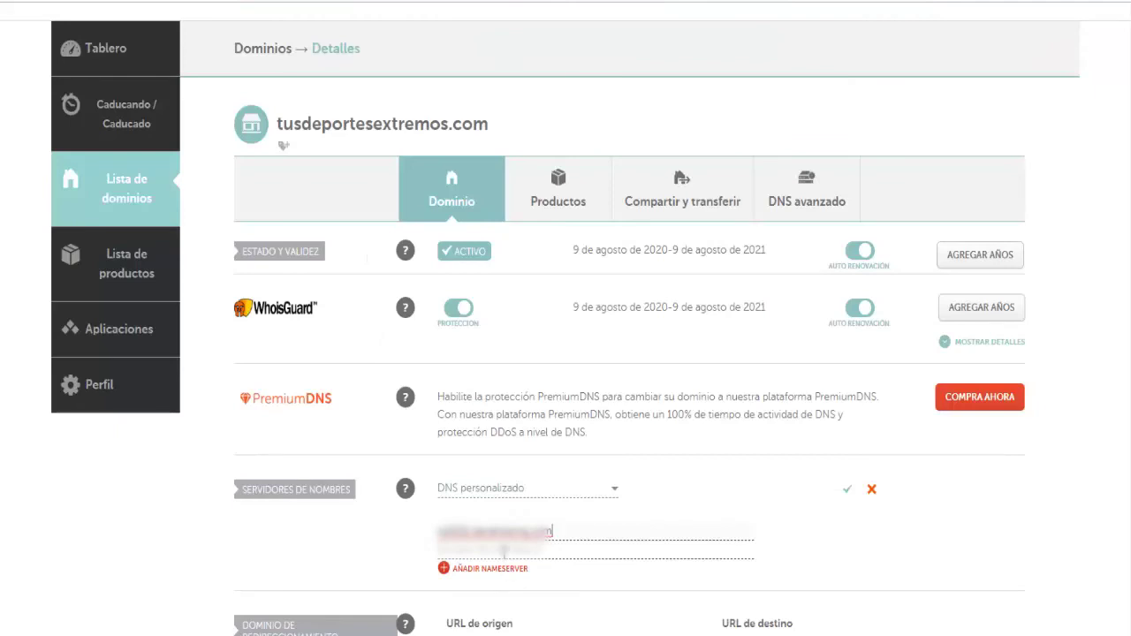
{"action": "left_click", "coordinate": [502, 549]}
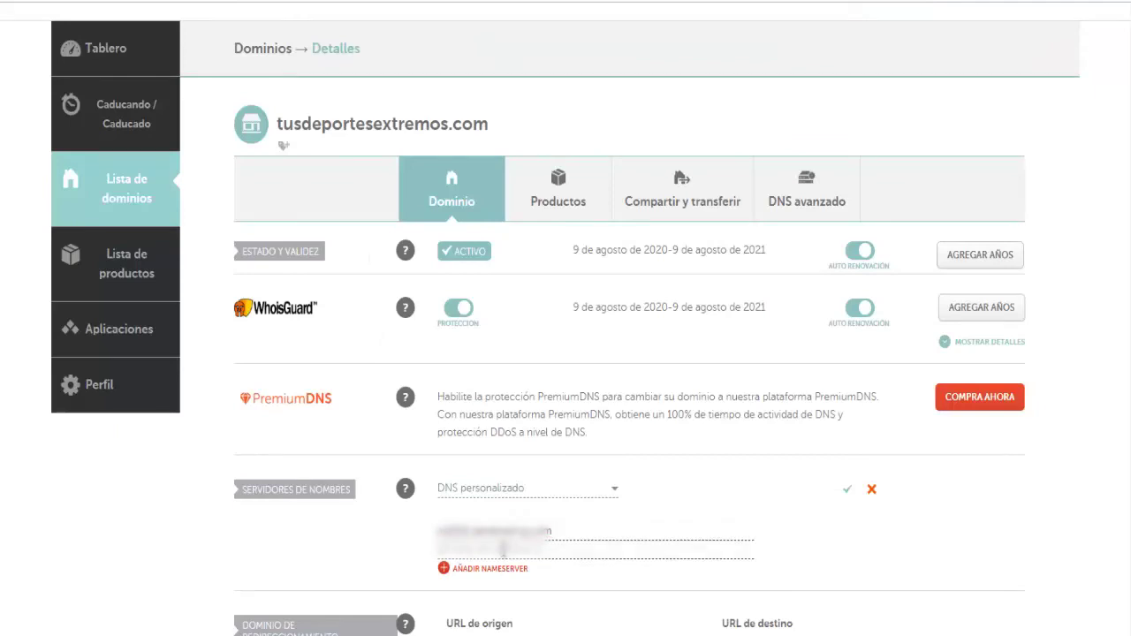
{"action": "key", "text": "ctrl+v"}
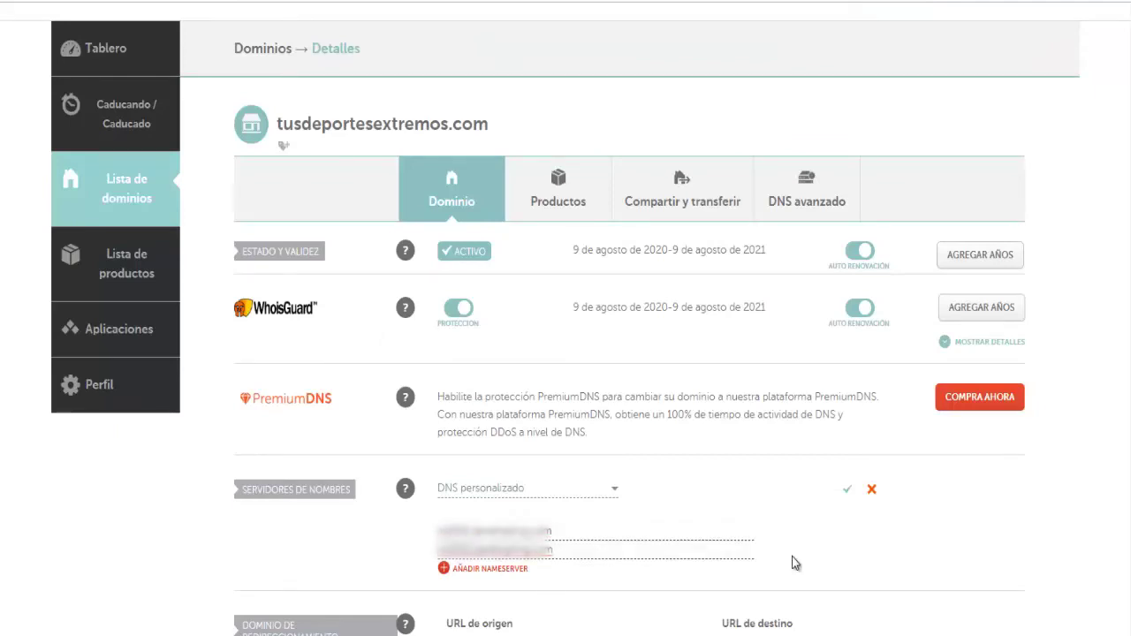
{"action": "left_click", "coordinate": [847, 493]}
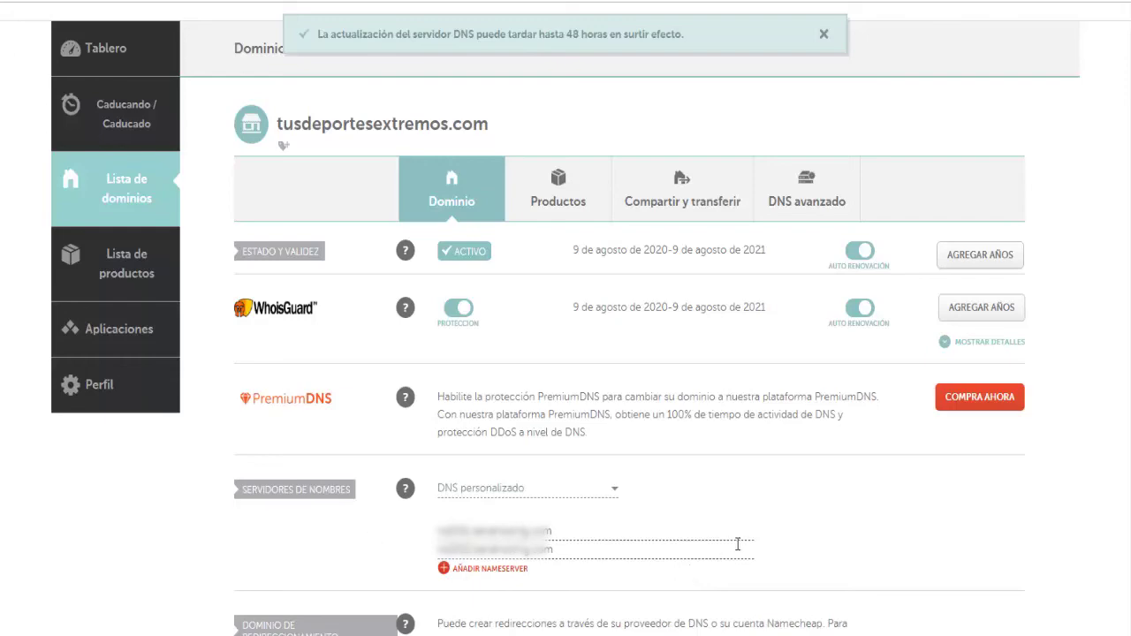
{"action": "scroll", "coordinate": [738, 544], "scroll_direction": "down", "scroll_amount": 3}
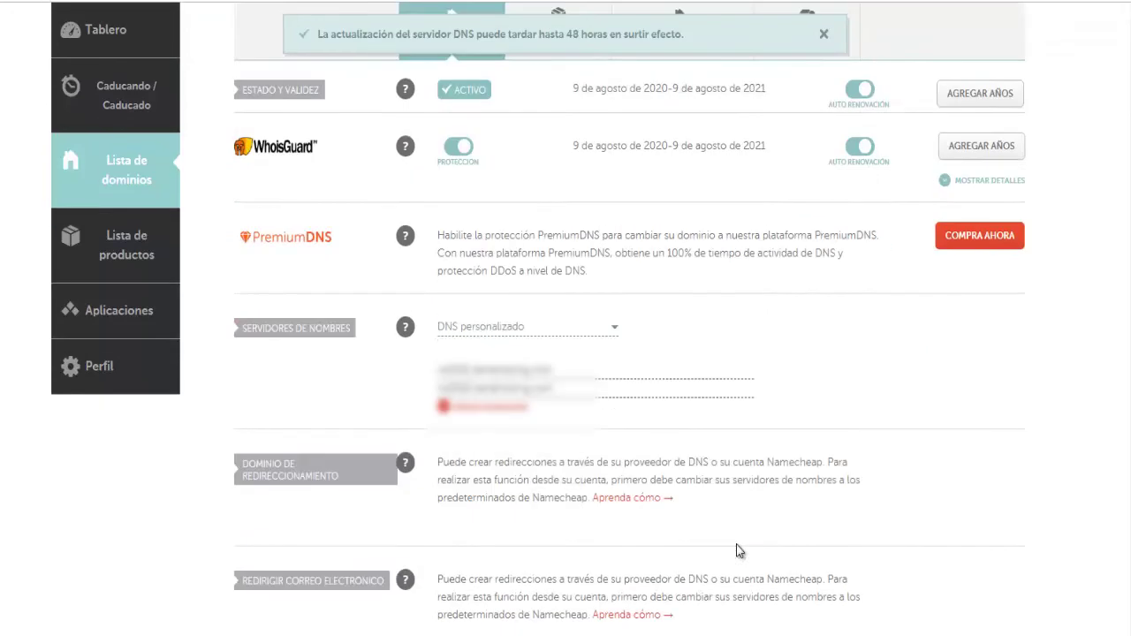
{"action": "scroll", "coordinate": [738, 550], "scroll_direction": "up", "scroll_amount": 3}
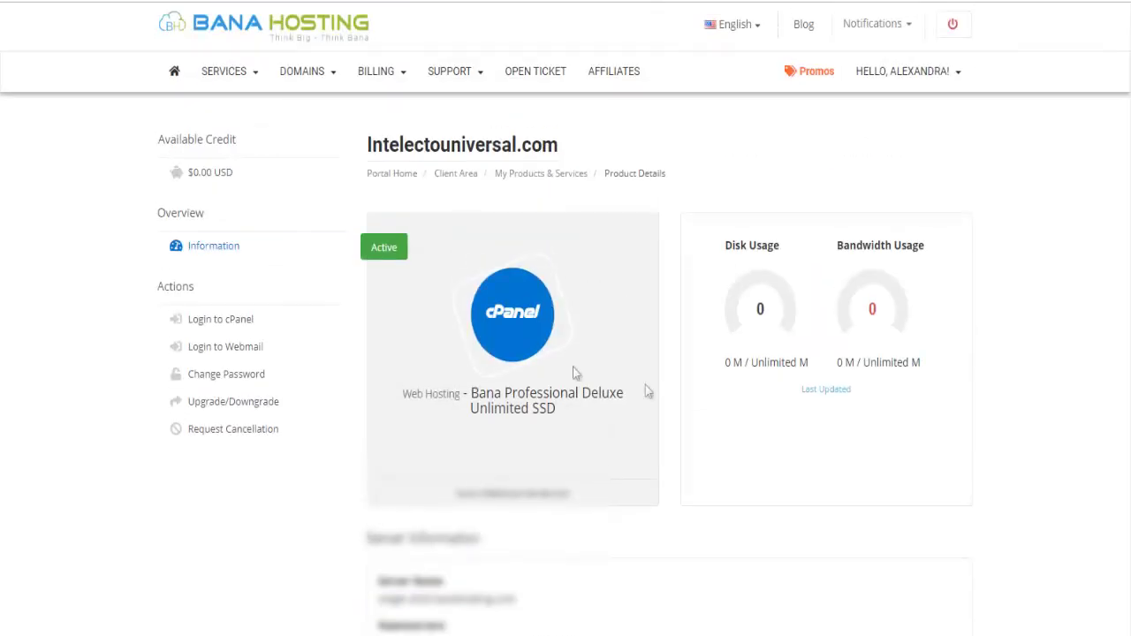
Step: Log in to cPanel from the BanaHosting product details and open the addon domains page
{"action": "left_click", "coordinate": [196, 325]}
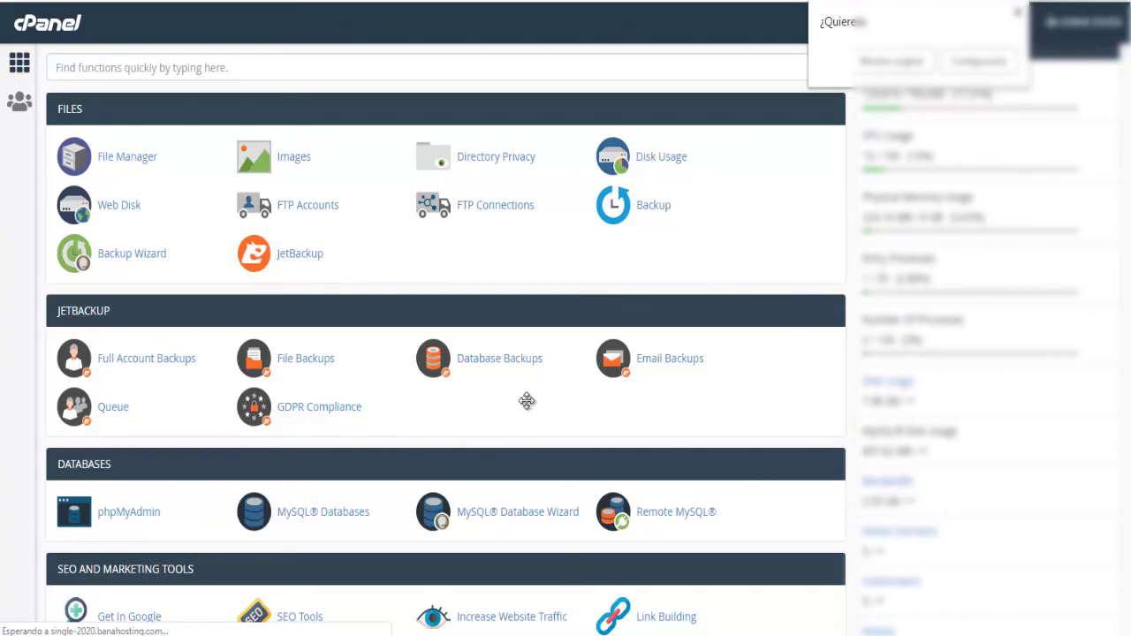
{"action": "scroll", "coordinate": [527, 399], "scroll_direction": "down", "scroll_amount": 1}
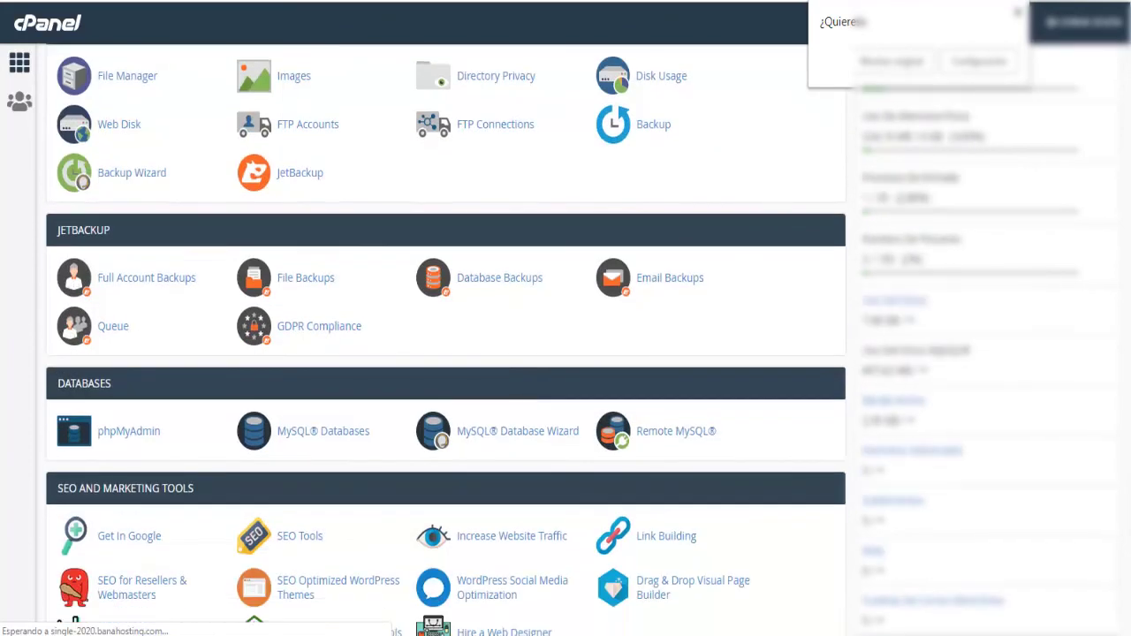
{"action": "scroll", "coordinate": [570, 316], "scroll_direction": "down", "scroll_amount": 5}
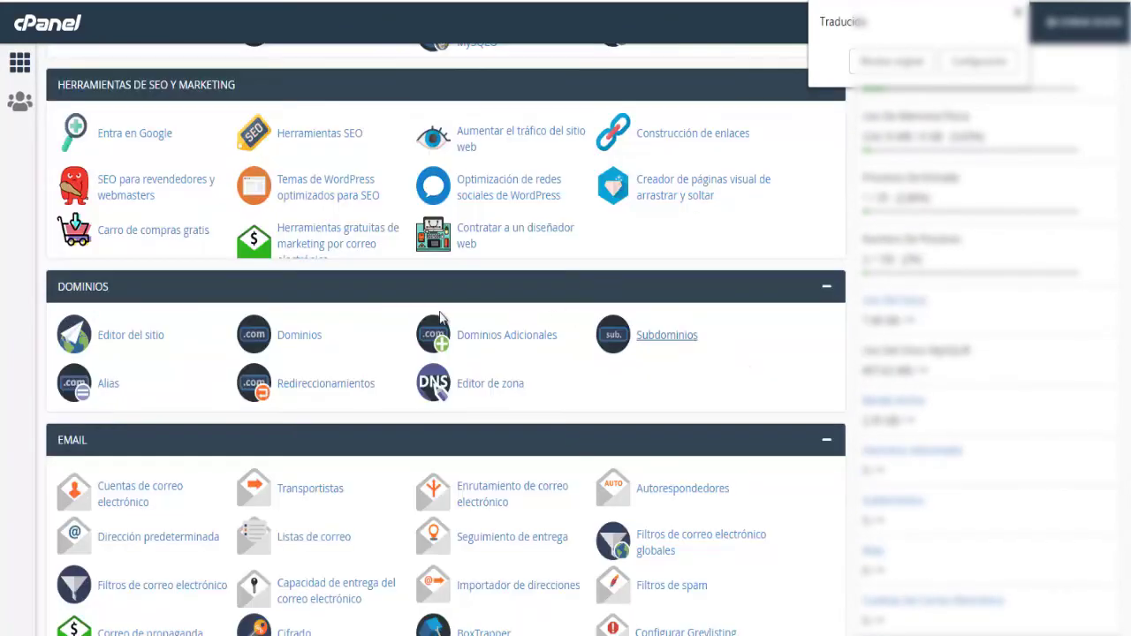
{"action": "left_click", "coordinate": [505, 341]}
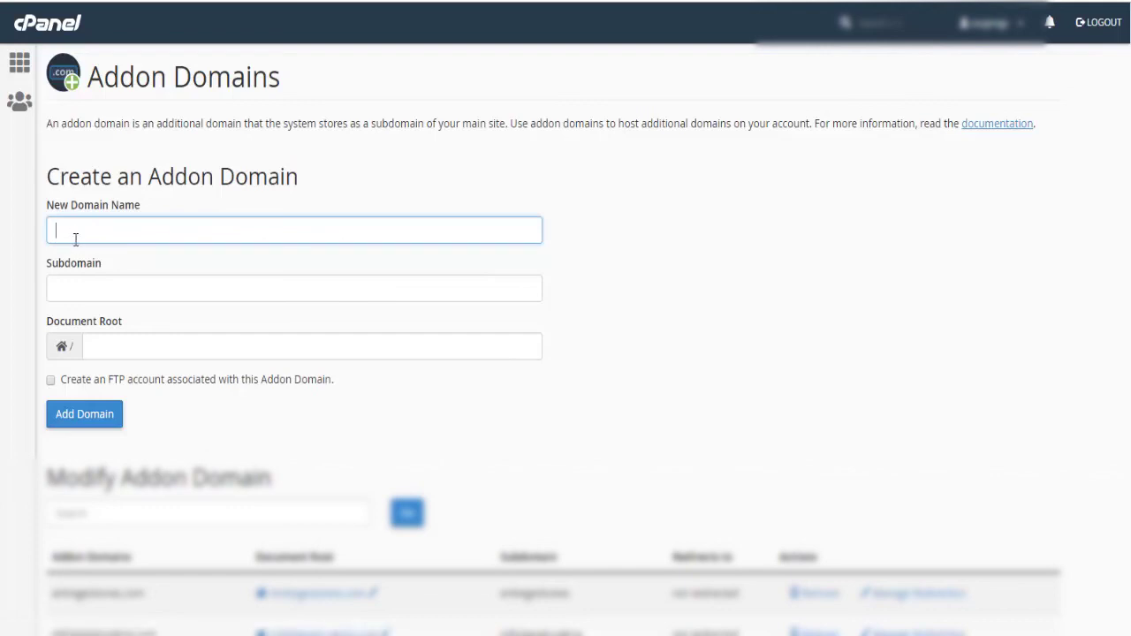
Step: Add tusdeportesextremos.com as an addon domain with subdomain tusdeportesextremos and document root tusdeportesextremos.com, without an FTP account
{"action": "type", "text": "tu"}
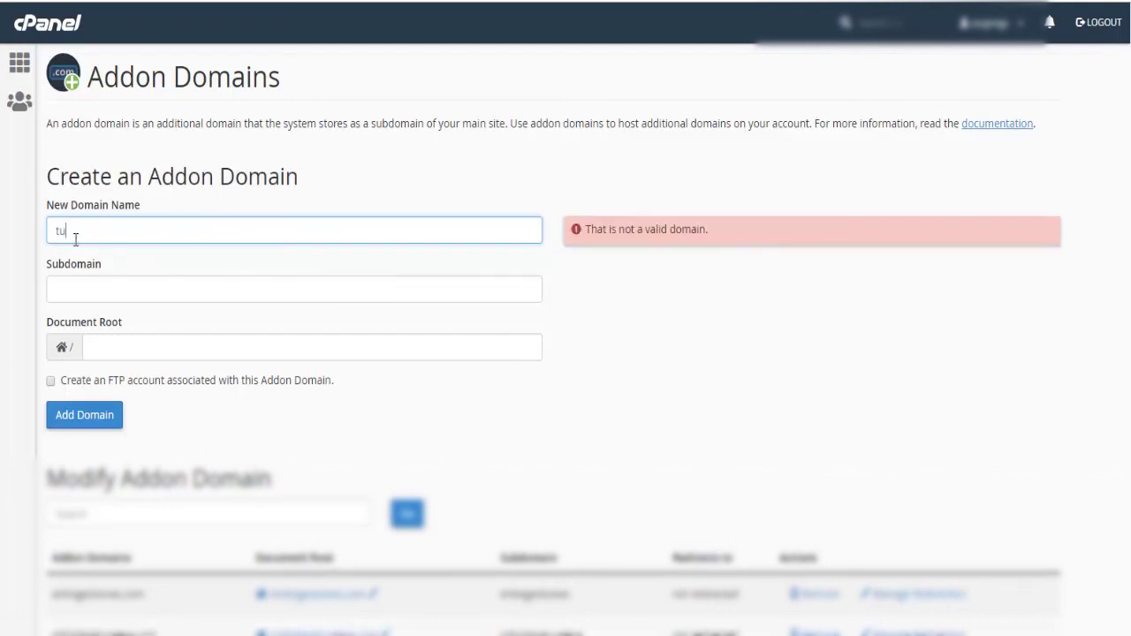
{"action": "type", "text": "sdeportesext"}
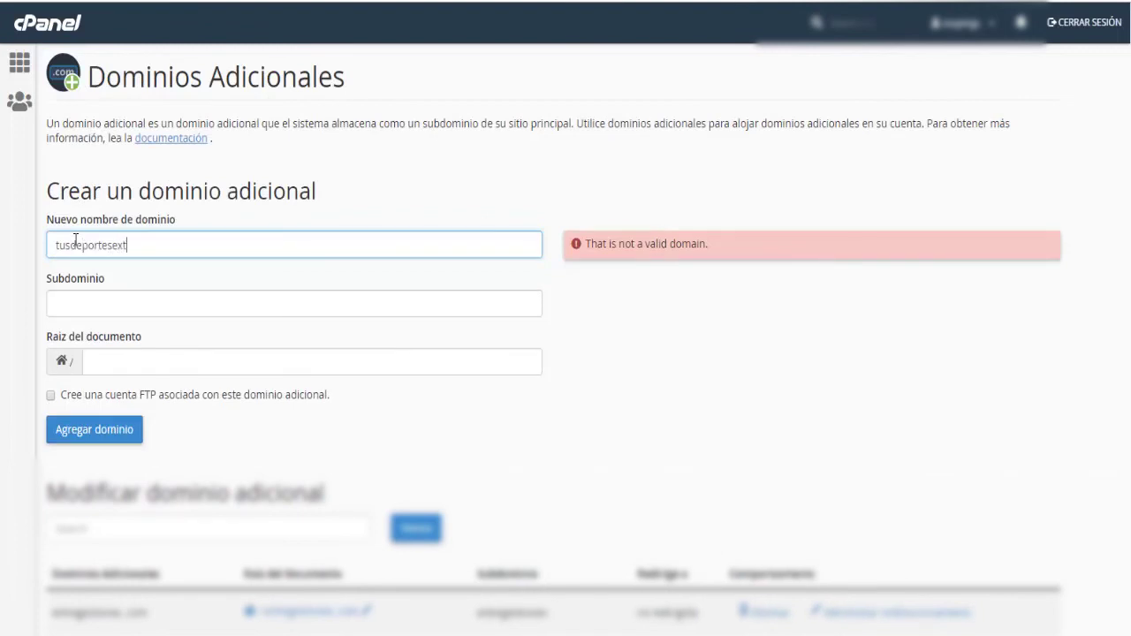
{"action": "type", "text": "remos.com"}
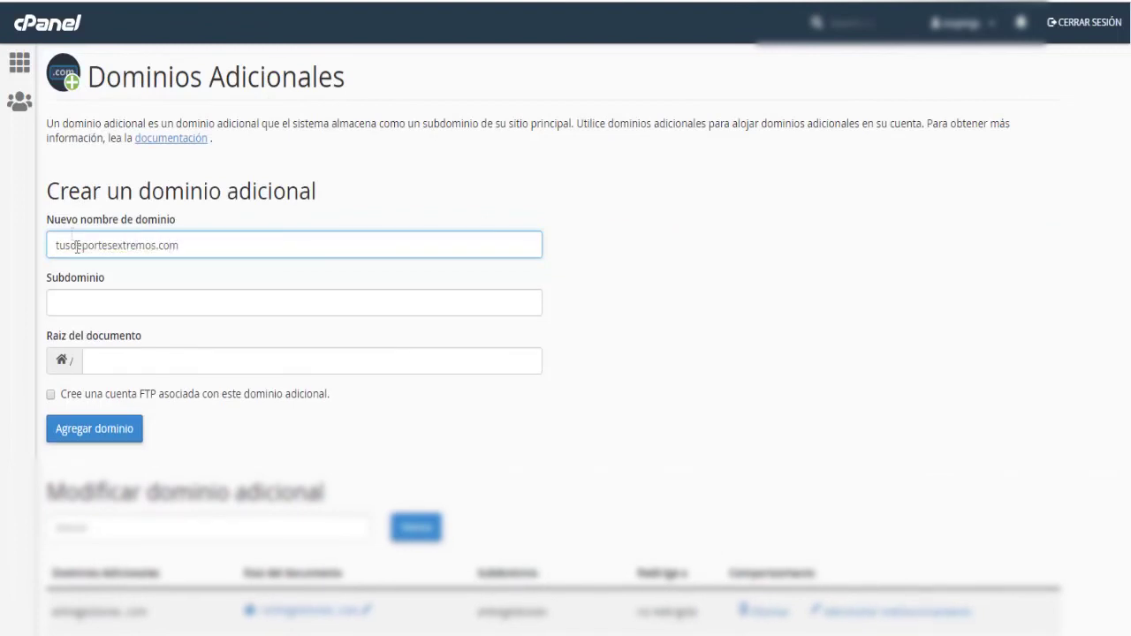
{"action": "key", "text": "Tab"}
{"action": "left_click", "coordinate": [112, 360]}
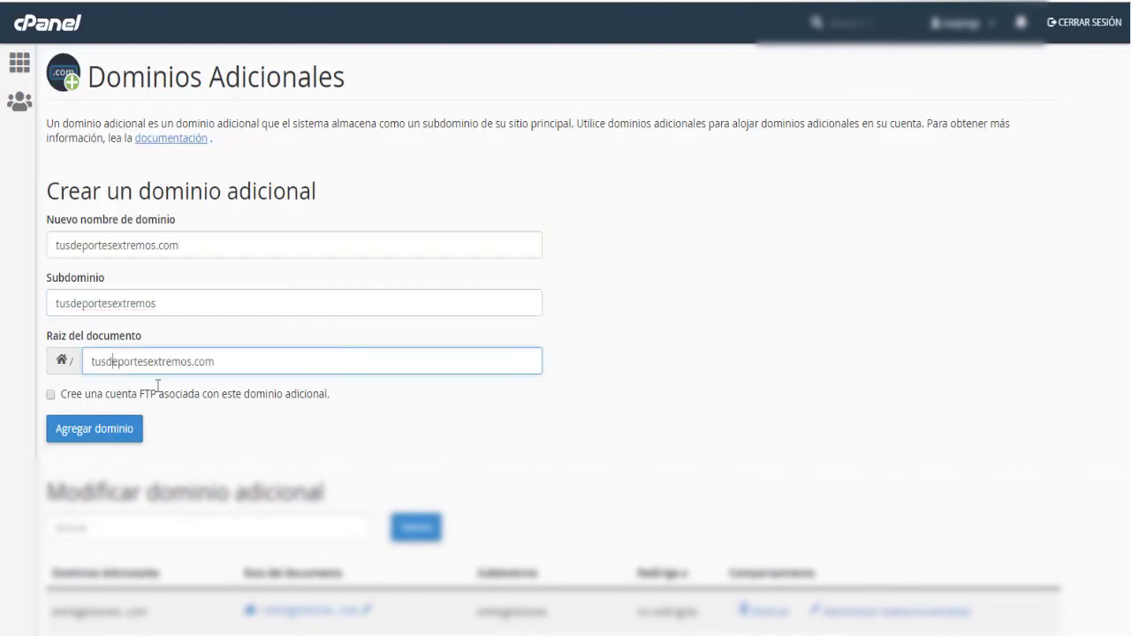
{"action": "left_click", "coordinate": [452, 413]}
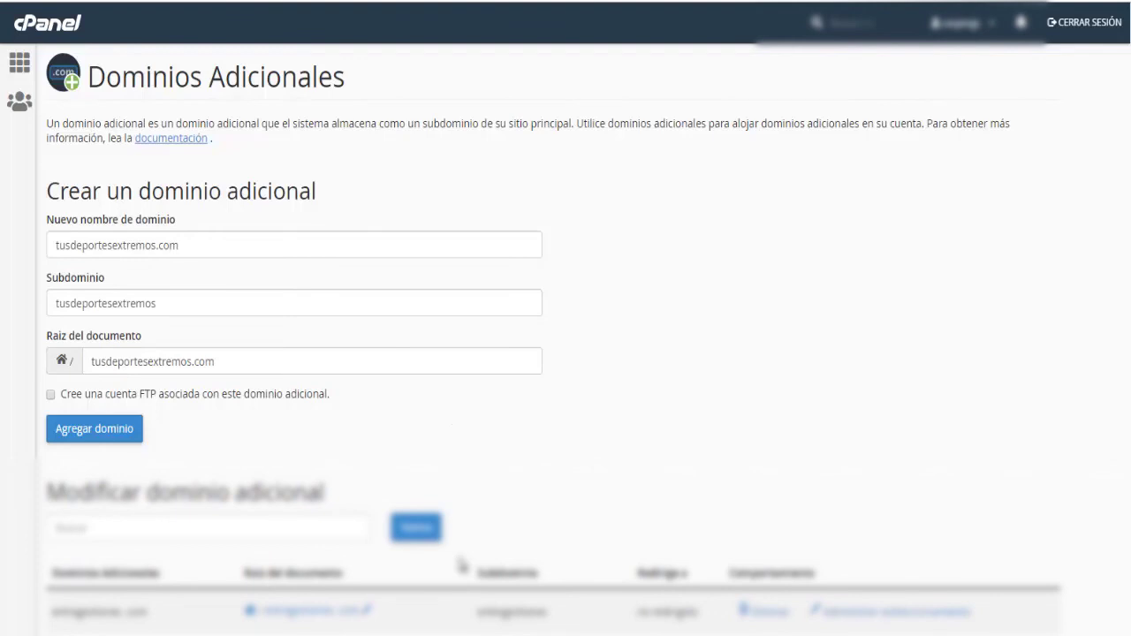
{"action": "left_click", "coordinate": [68, 433]}
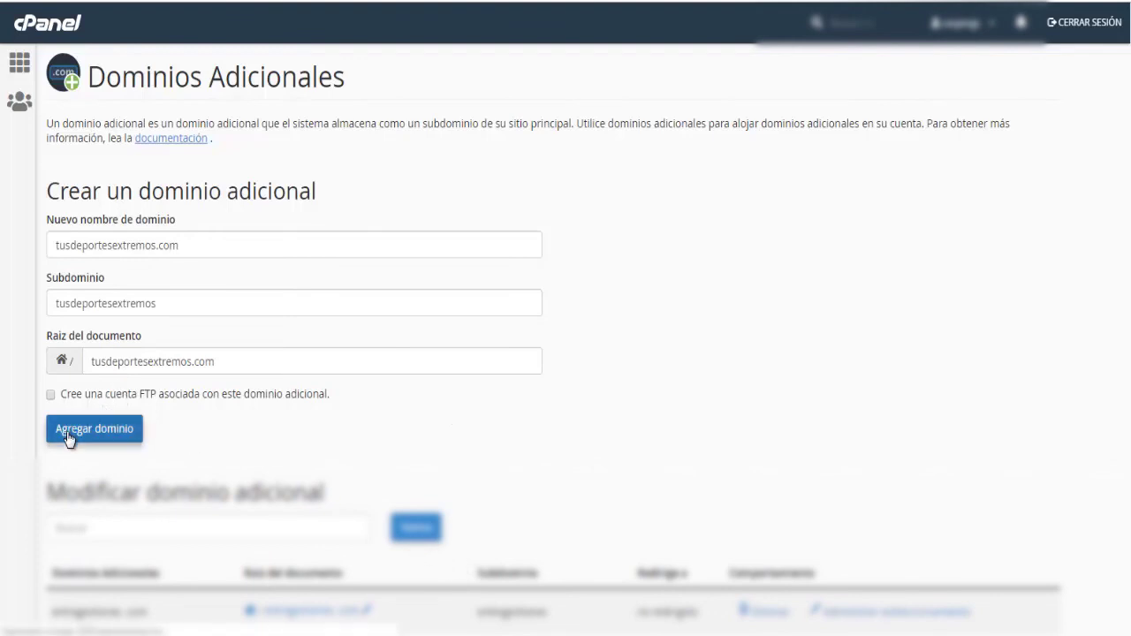